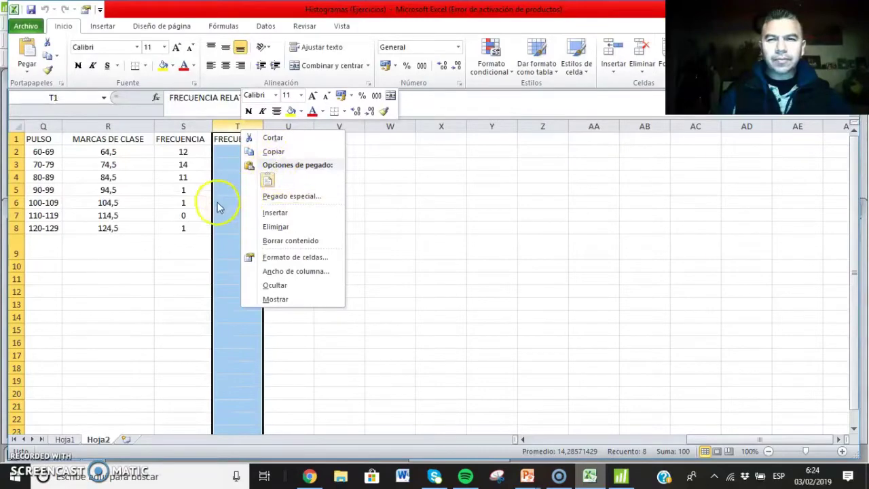
# Step: Copy the FRECUENCIA RELATIVA column from the Excel sheet and paste it into column C4 of the Minitab worksheet
pyautogui.click(278, 154)
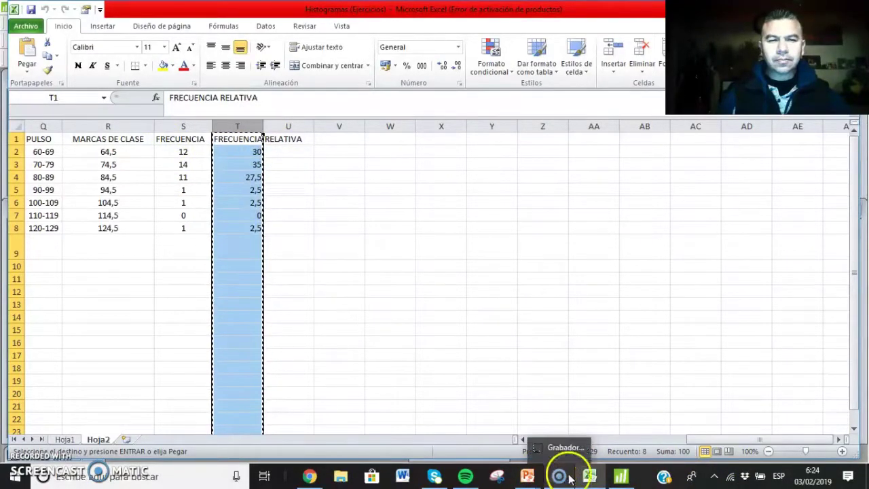
pyautogui.click(621, 475)
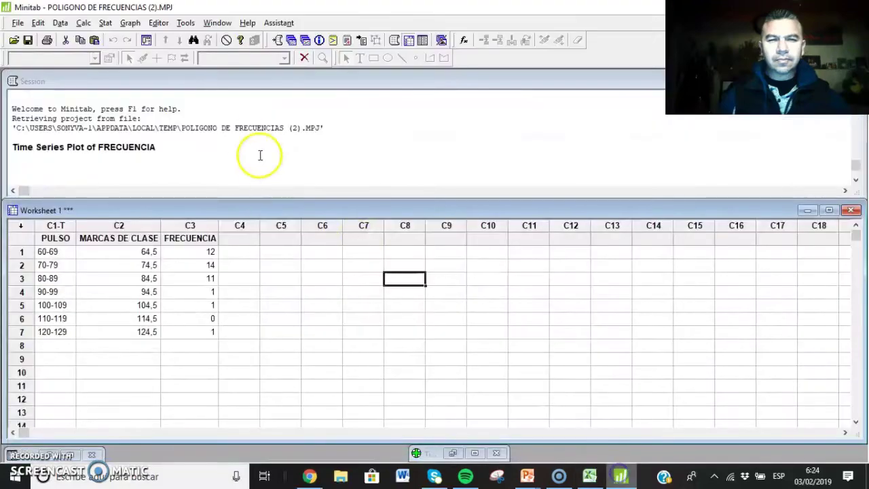
pyautogui.click(247, 228)
pyautogui.rightClick(248, 228)
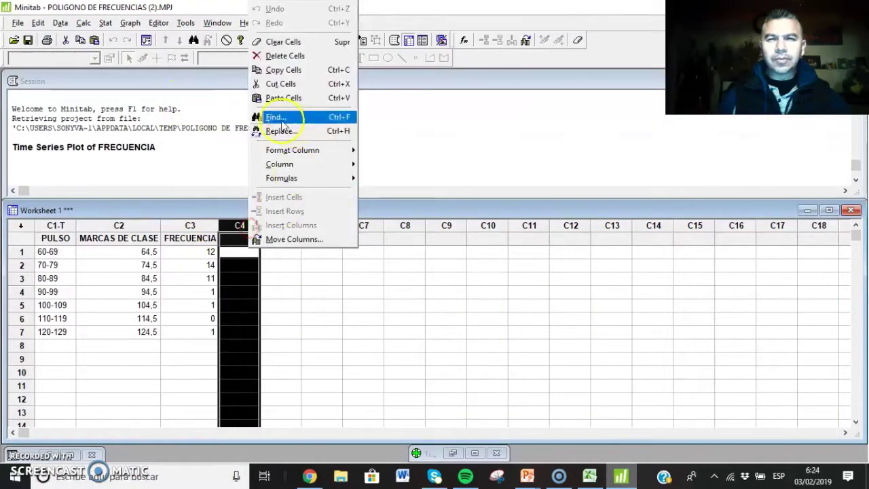
pyautogui.click(279, 100)
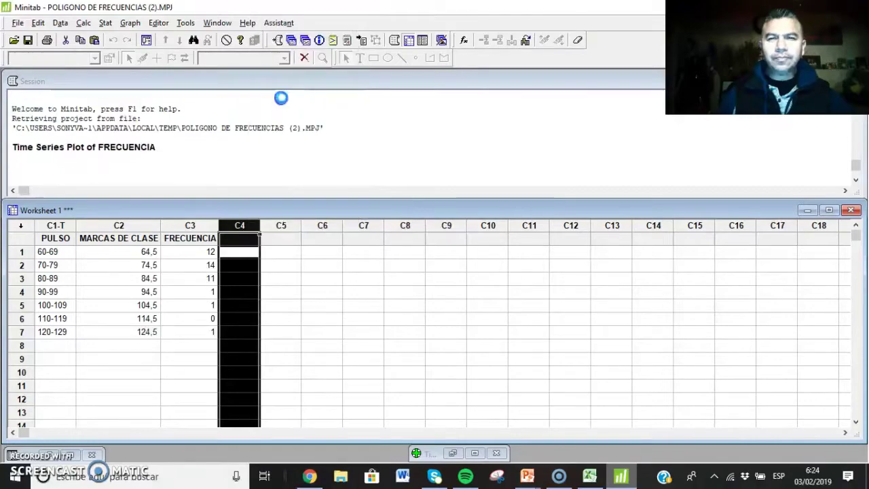
pyautogui.click(492, 397)
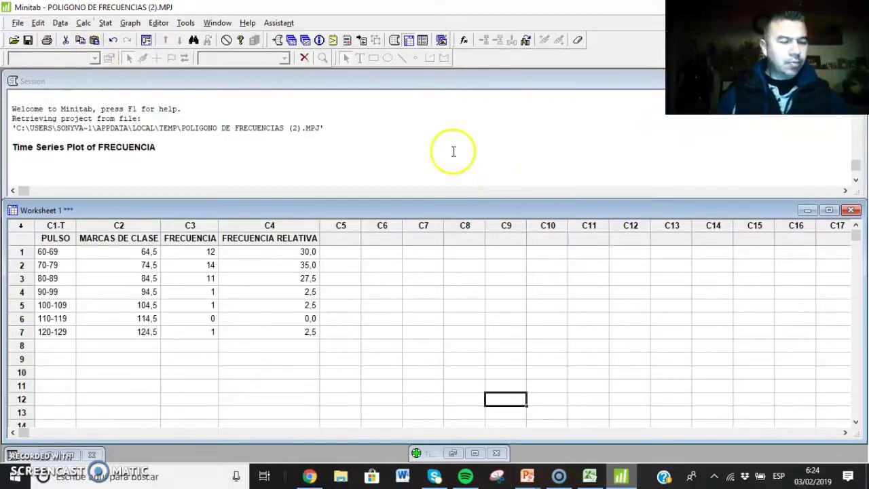
# Step: Start a simple time series plot and replace the series with FRECUENCIA RELATIVA
pyautogui.click(129, 23)
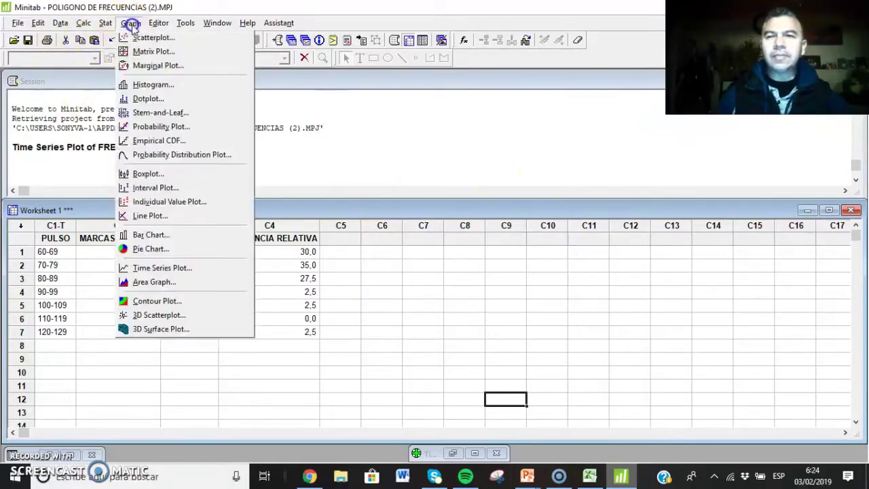
pyautogui.click(178, 269)
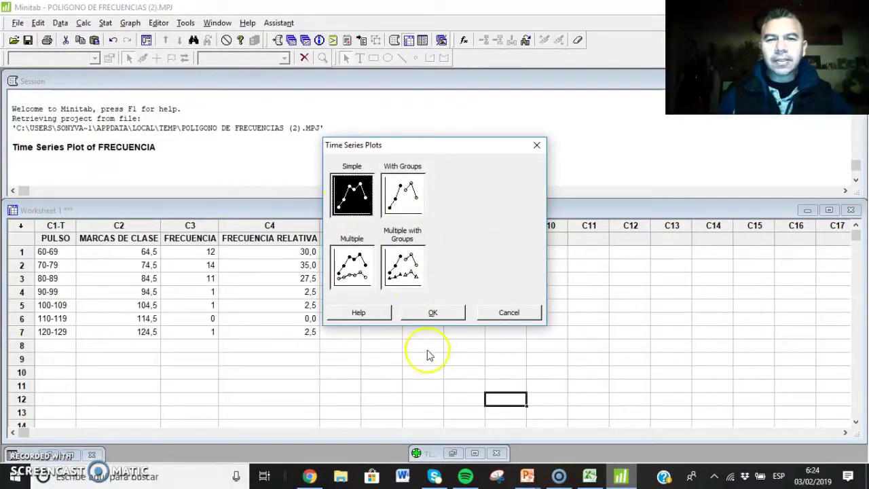
pyautogui.click(433, 312)
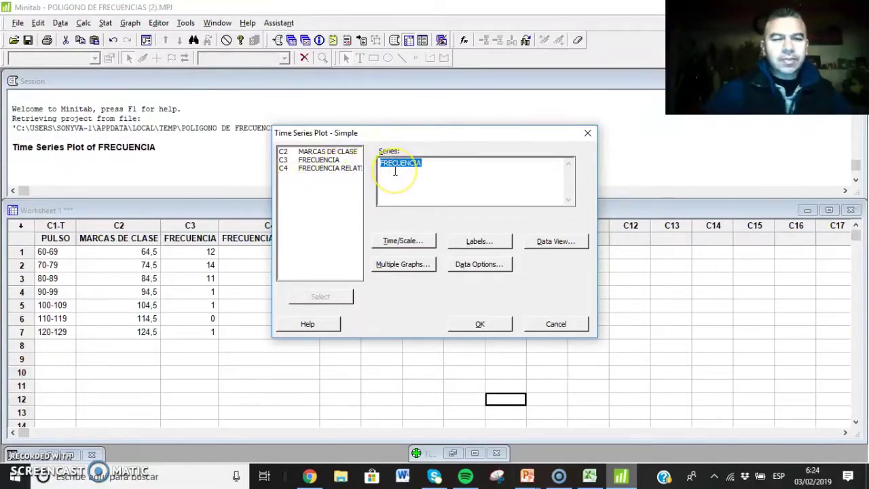
pyautogui.press('Delete')
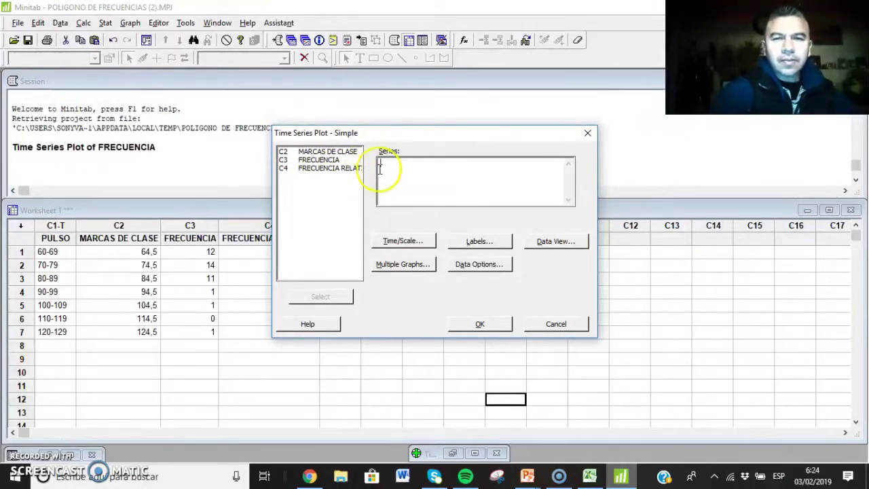
pyautogui.click(322, 170)
pyautogui.doubleClick(323, 170)
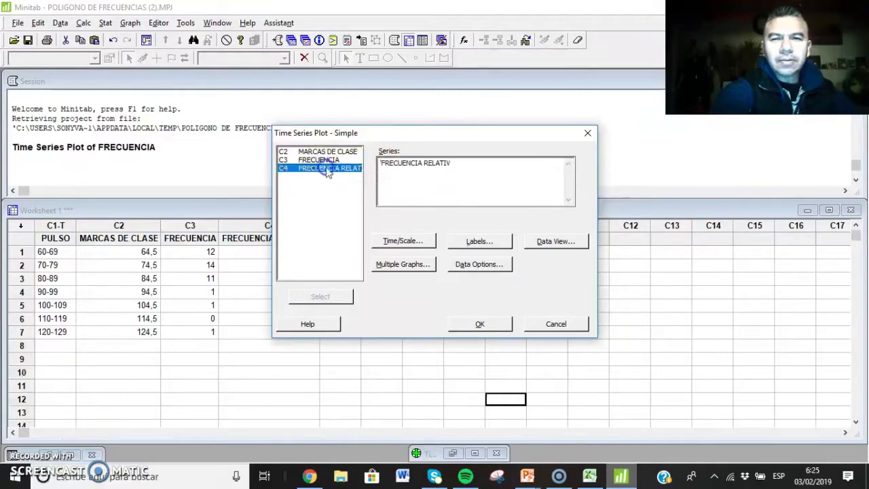
# Step: Generate the plot with MARCAS DE CLASE as the time scale stamp and the title "grafica de poligono de frecuencia relativa"
pyautogui.click(405, 241)
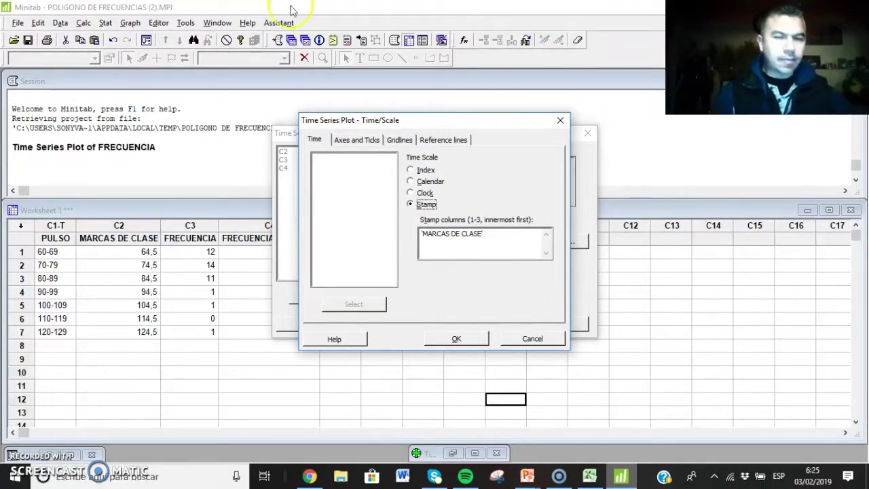
pyautogui.click(455, 338)
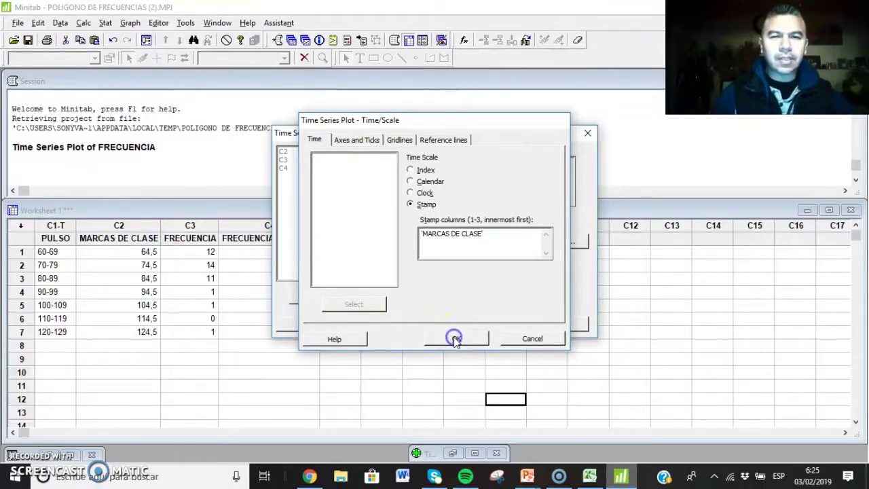
pyautogui.click(478, 242)
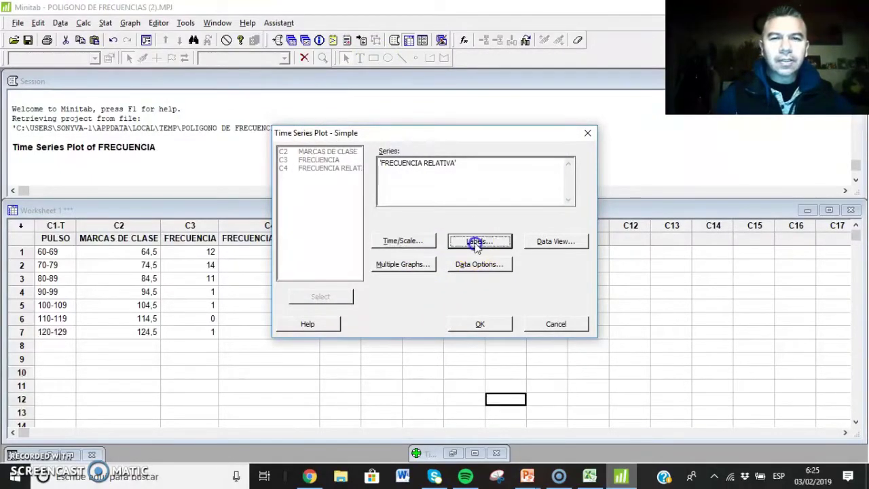
pyautogui.click(433, 173)
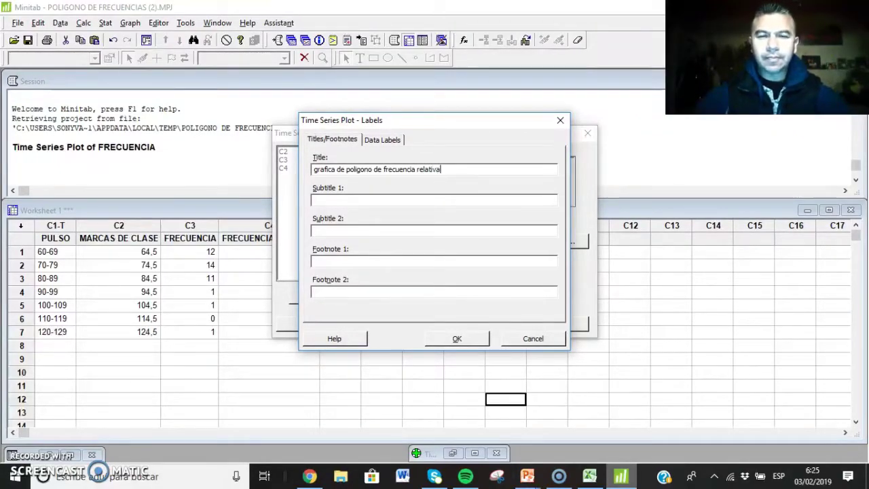
pyautogui.click(456, 338)
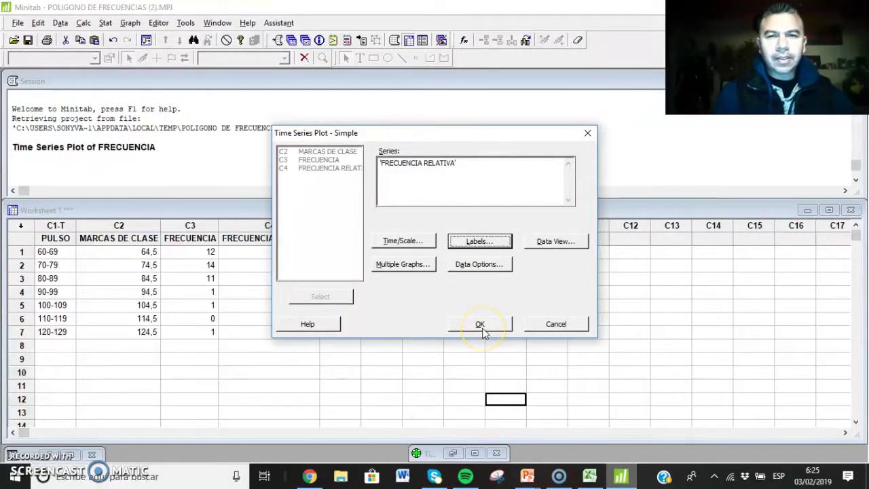
pyautogui.click(480, 326)
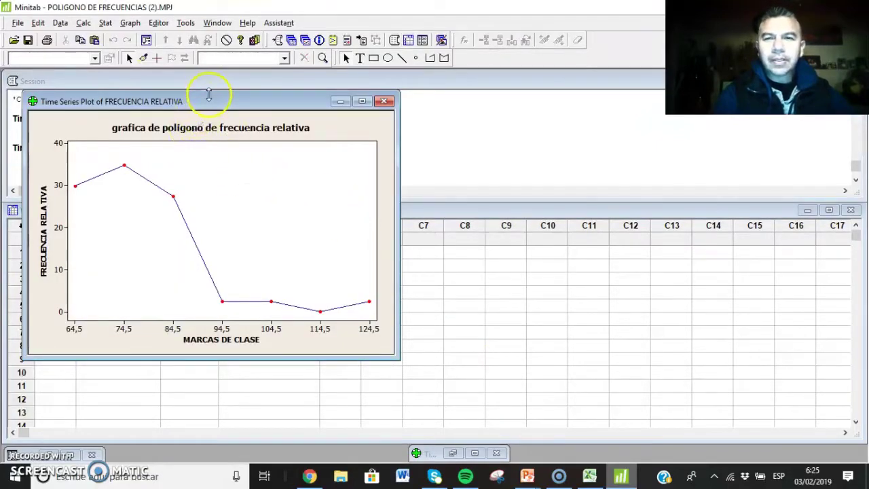
# Step: Move the plot window clear of the worksheet data, add y-value data labels to the line, and minimize the plot
pyautogui.moveTo(219, 90); pyautogui.dragTo(523, 133)
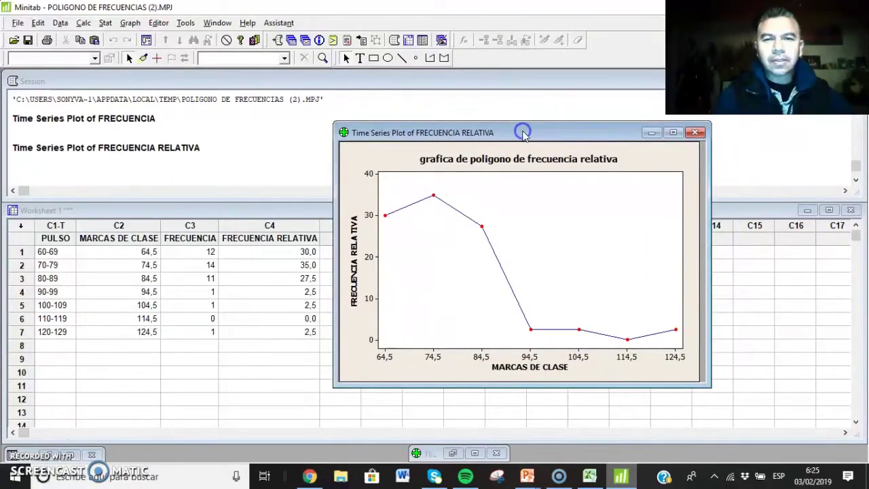
pyautogui.rightClick(460, 209)
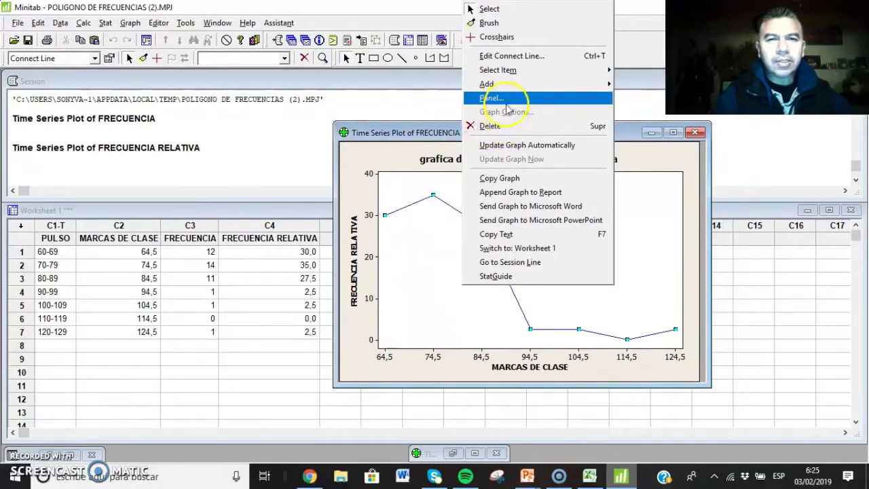
pyautogui.moveTo(510, 83)
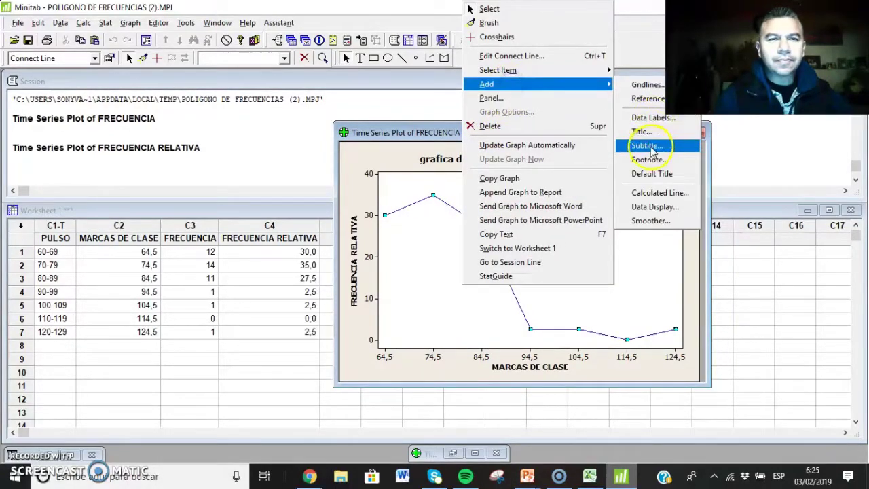
pyautogui.click(651, 118)
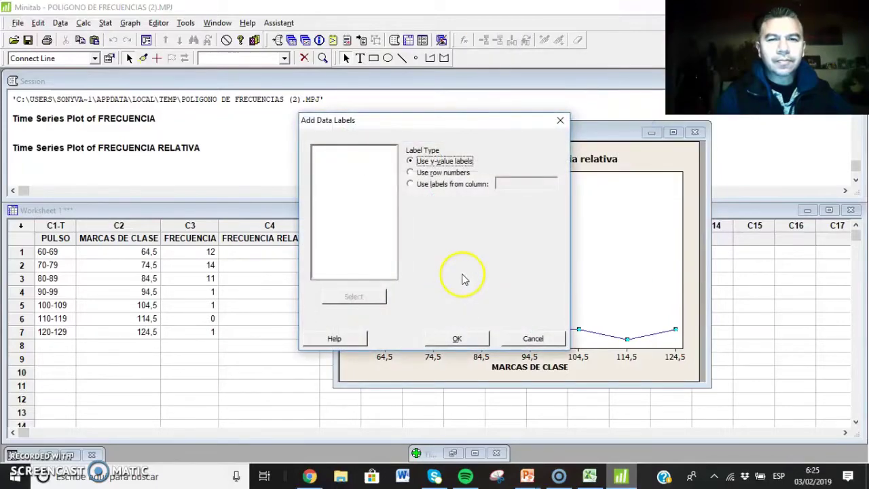
pyautogui.click(459, 337)
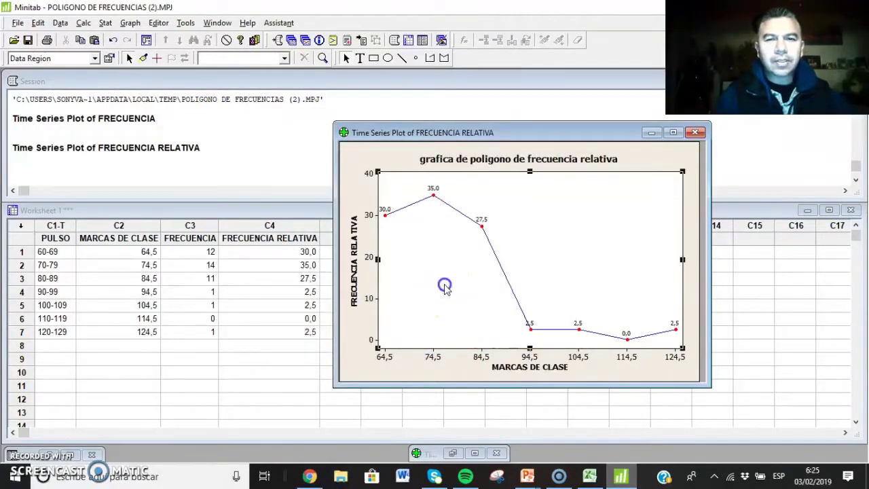
pyautogui.moveTo(468, 132); pyautogui.dragTo(480, 133)
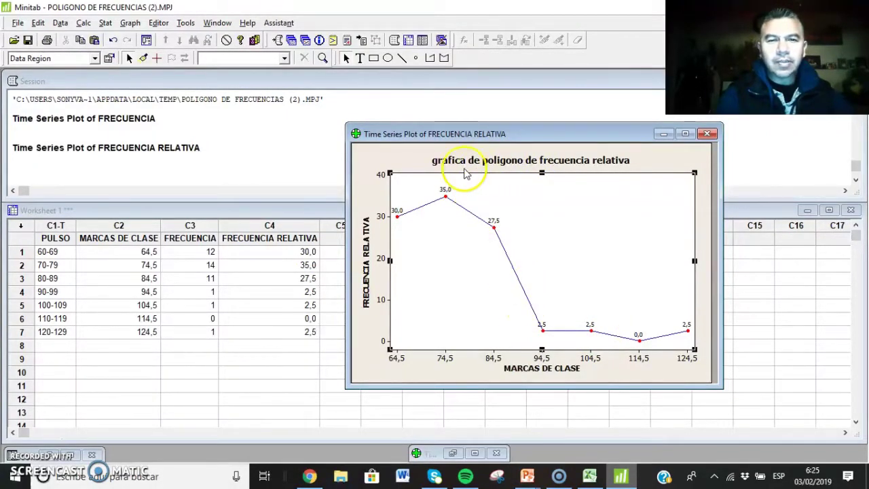
pyautogui.click(663, 134)
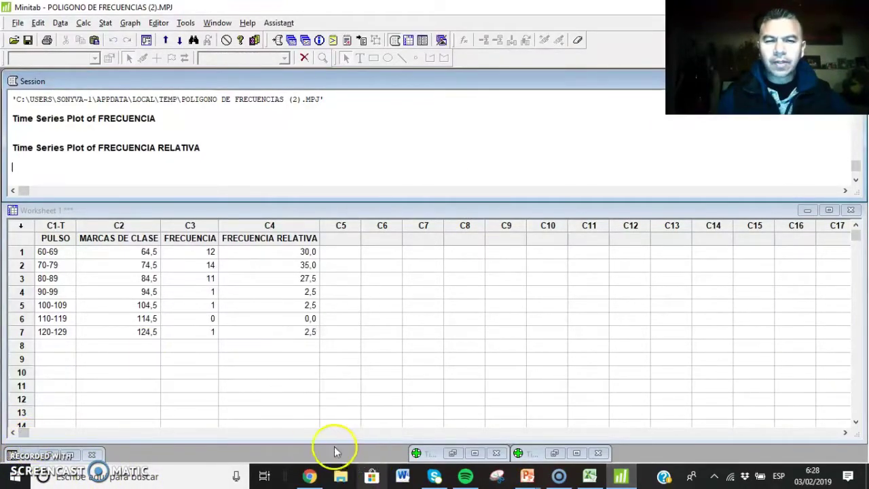
# Step: Switch to the presentaciones file in PowerPoint and read the Gráfica de Ojiva definition and example on slides 37 and 38
pyautogui.moveTo(528, 479)
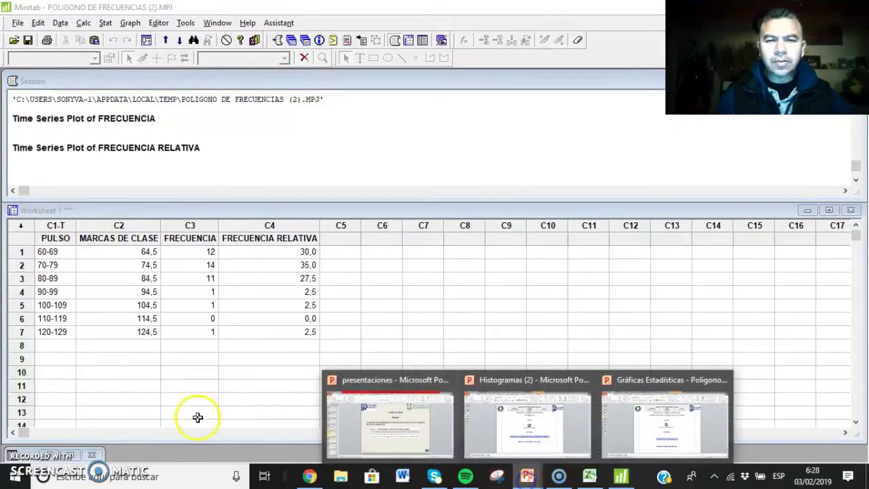
pyautogui.click(406, 426)
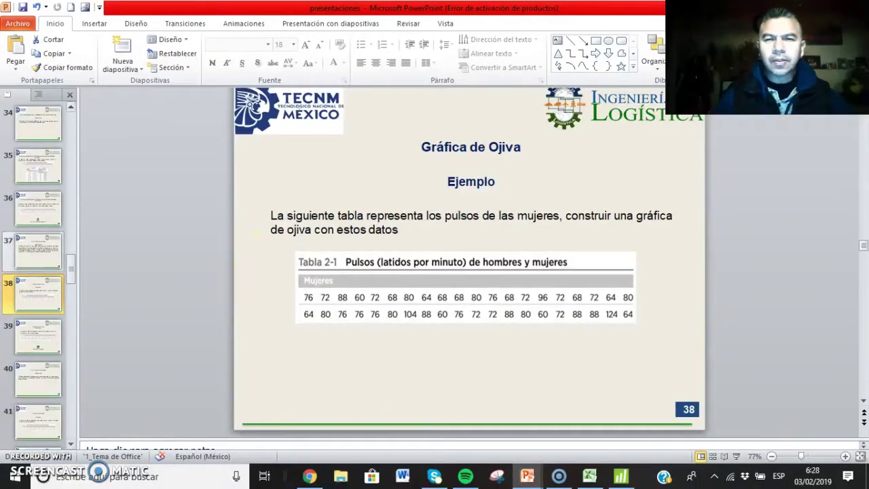
pyautogui.click(40, 267)
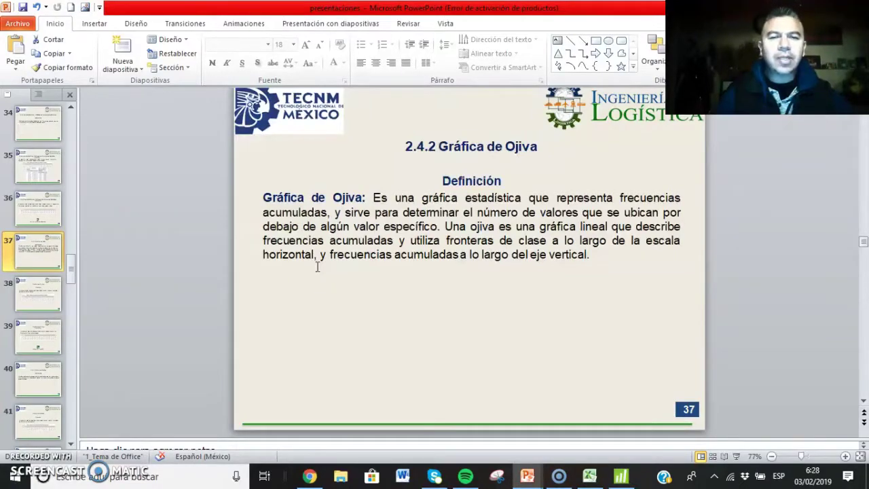
pyautogui.click(34, 294)
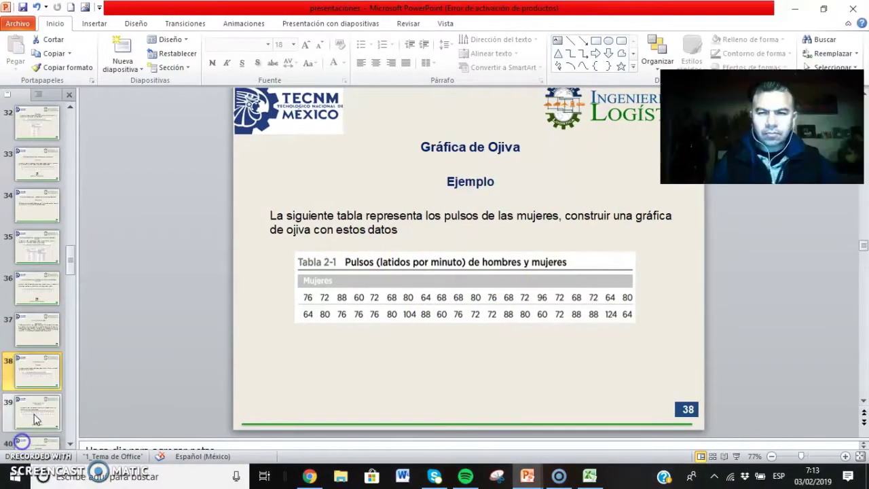
# Step: Open the embedded Gráfica de Ojiva.MPJ project from the men's pulse exercise on slide 39
pyautogui.click(35, 415)
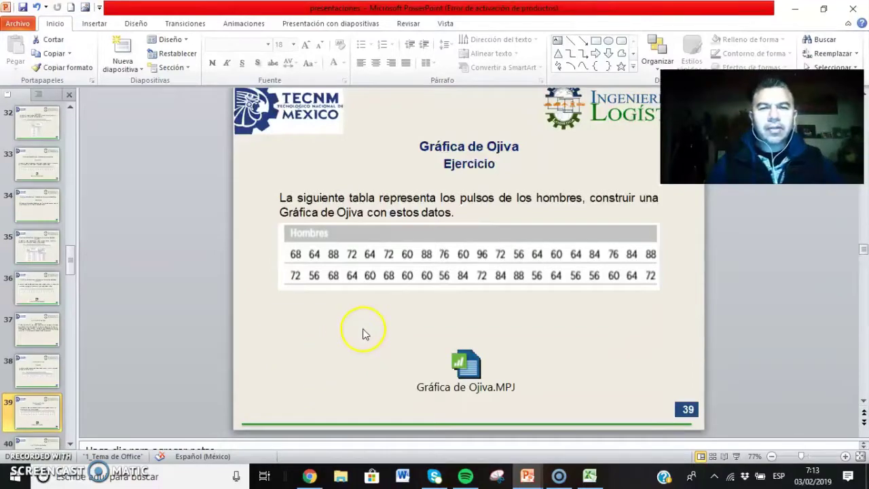
pyautogui.doubleClick(473, 362)
pyautogui.click(476, 235)
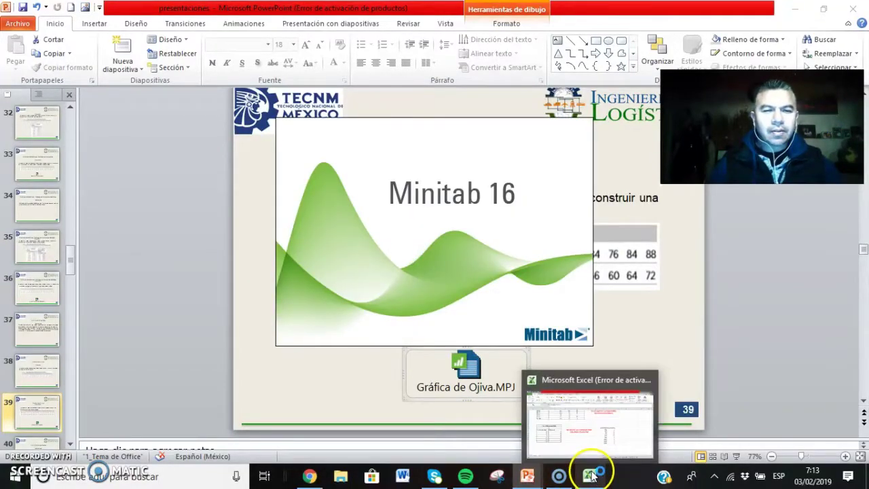
# Step: Switch to the APOYO workbook in Excel and copy the frontera de clase and frecuencia table in B26:C32
pyautogui.click(592, 477)
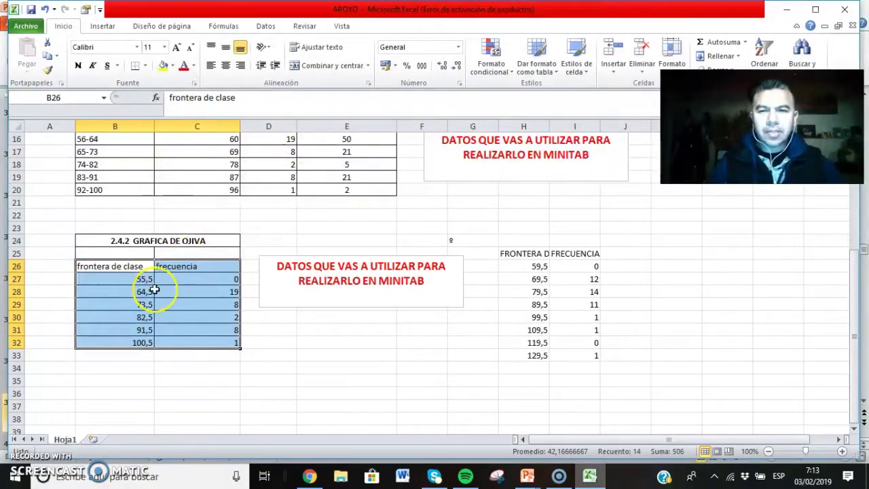
pyautogui.click(129, 269)
pyautogui.moveTo(129, 269); pyautogui.dragTo(203, 343)
pyautogui.hotkey('ctrl', 'c')
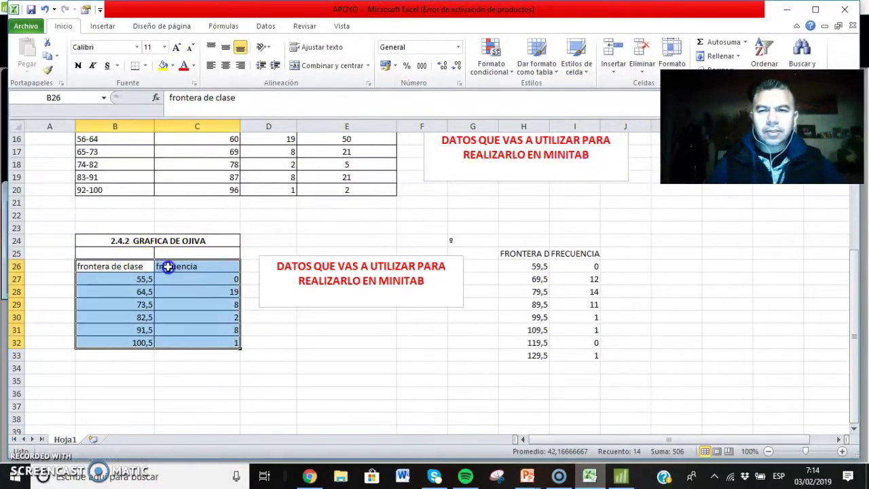
pyautogui.rightClick(202, 307)
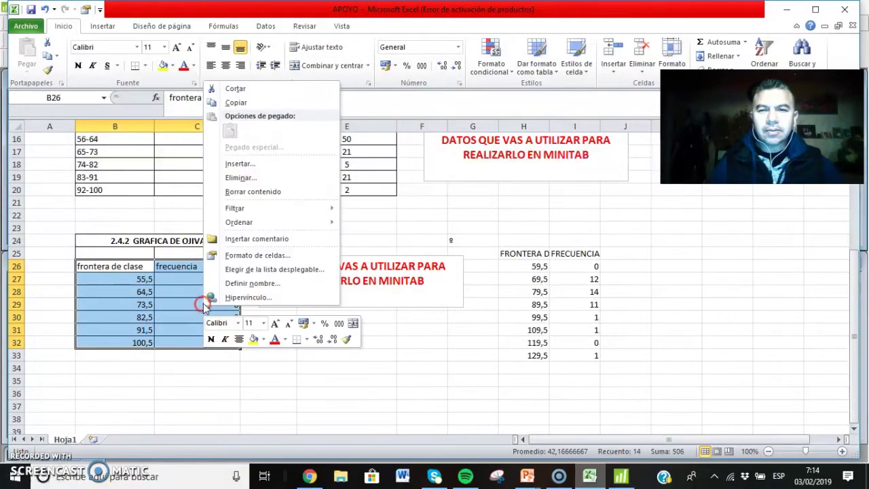
pyautogui.click(249, 103)
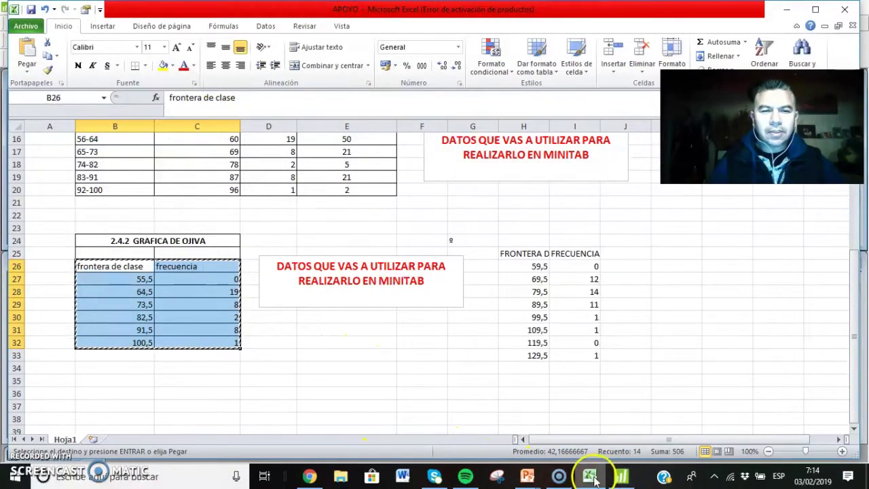
# Step: Switch to Minitab, paste the copied frontera de clase and frecuencia table into columns C1 and C2, and enlarge the worksheet window
pyautogui.click(622, 477)
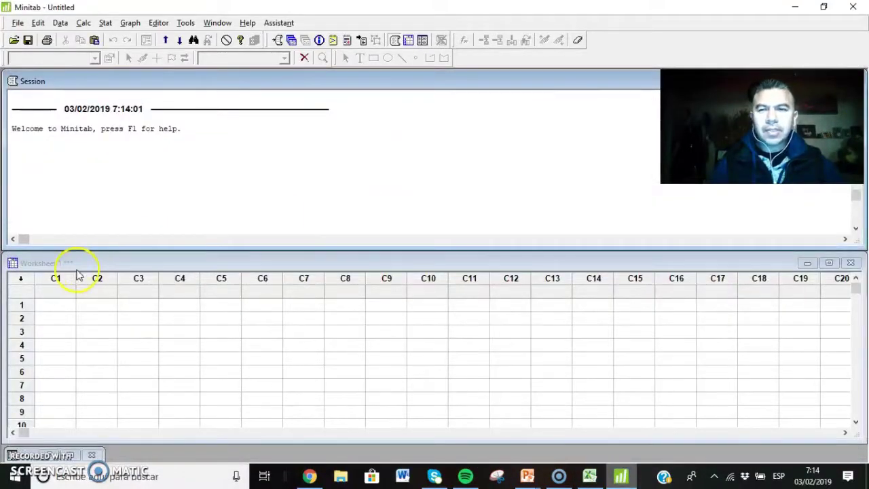
pyautogui.moveTo(57, 280); pyautogui.dragTo(101, 280)
pyautogui.rightClick(102, 279)
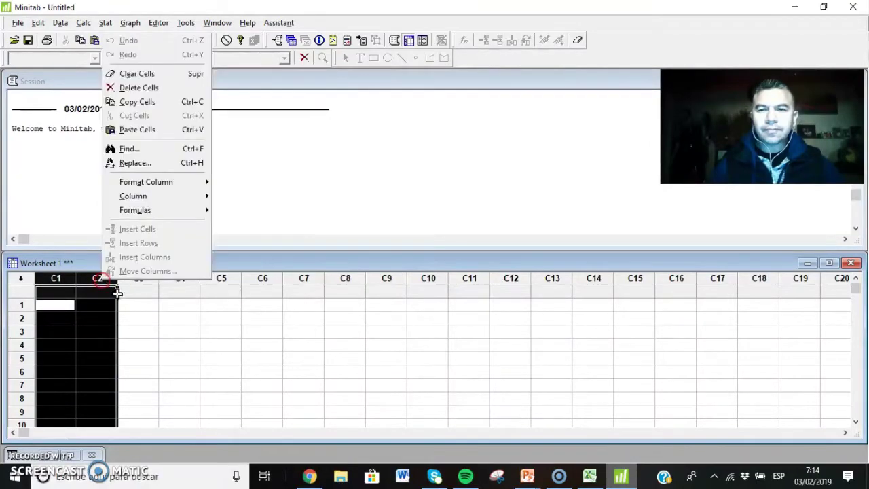
pyautogui.click(139, 130)
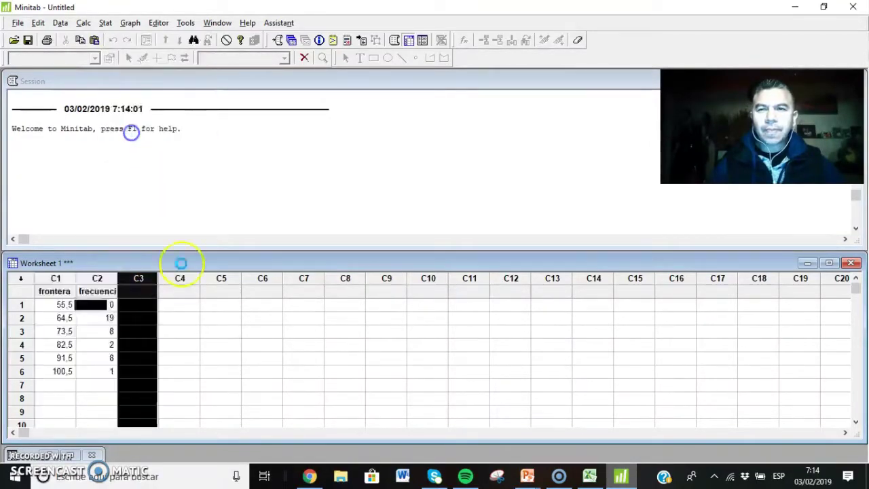
pyautogui.click(182, 309)
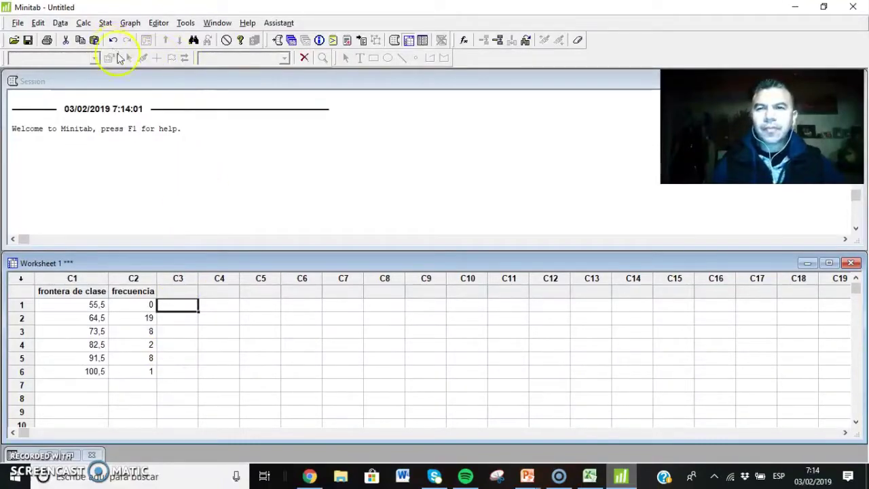
pyautogui.moveTo(107, 253); pyautogui.dragTo(111, 205)
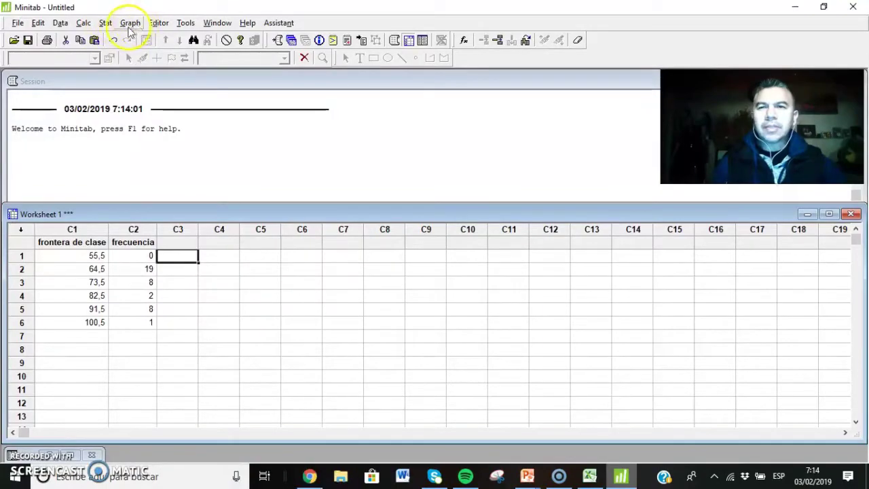
# Step: Start a simple bar chart whose bars represent values from a table, for the men's pulse data
pyautogui.click(131, 25)
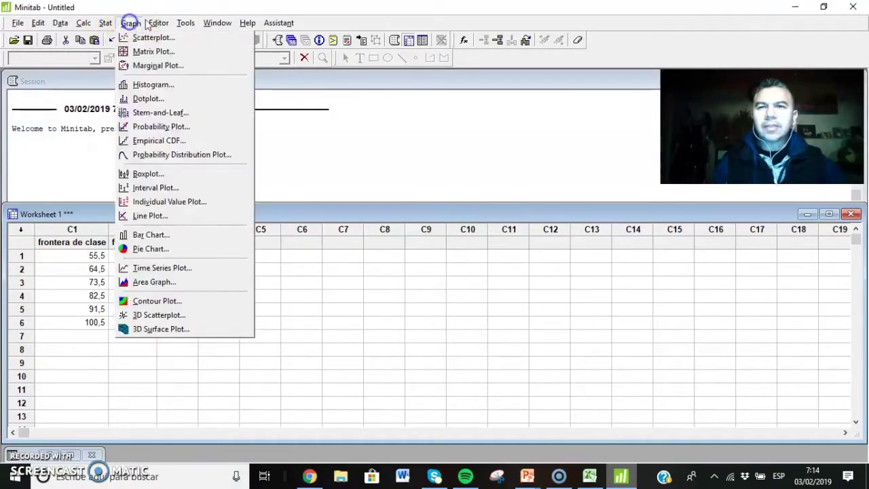
pyautogui.click(153, 235)
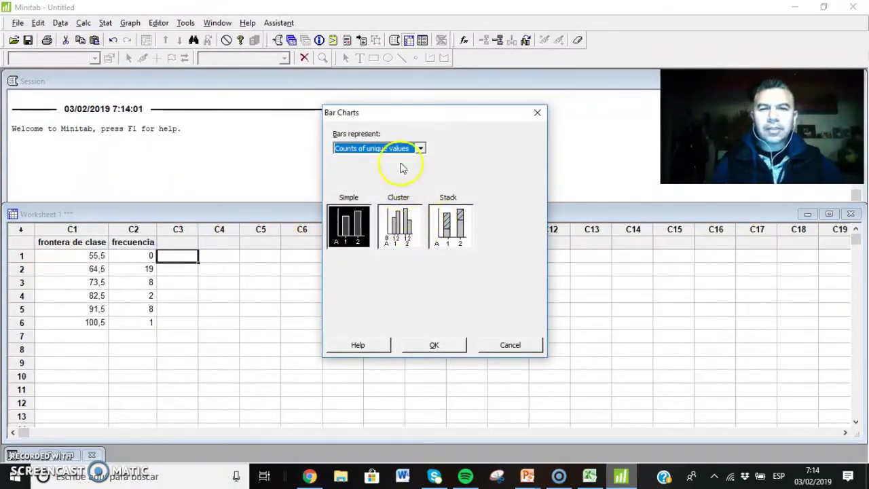
pyautogui.click(421, 149)
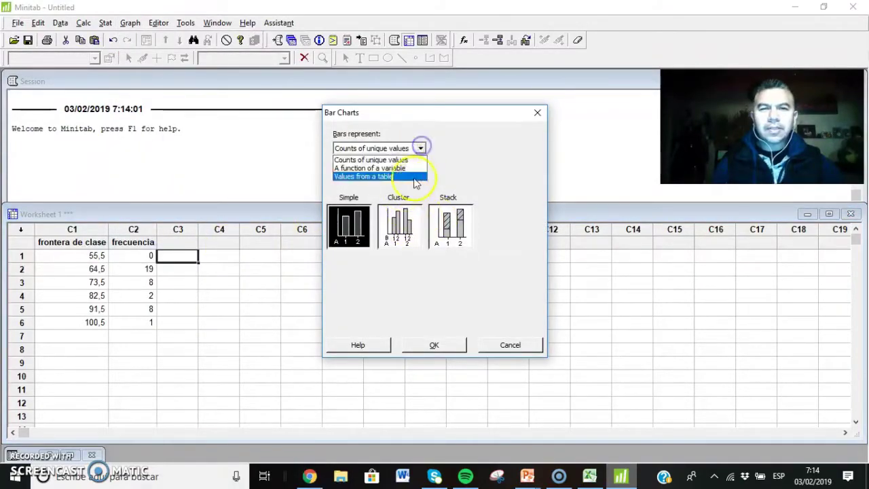
pyautogui.click(380, 176)
pyautogui.click(435, 345)
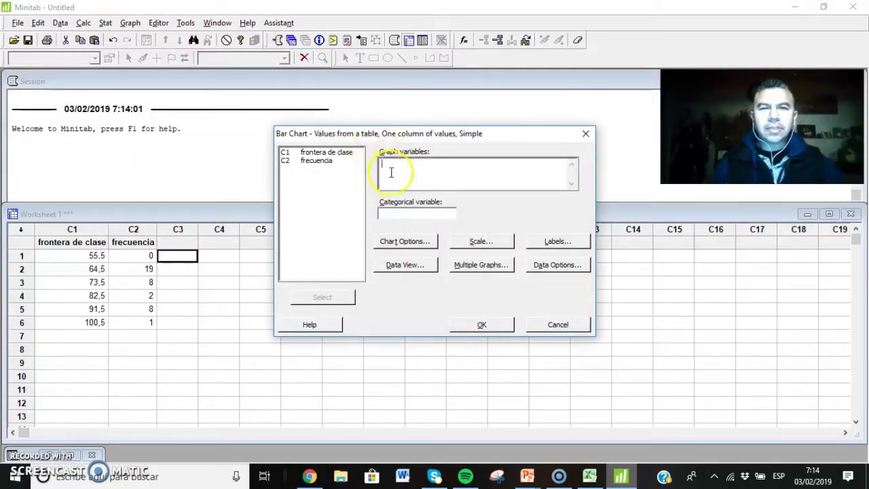
# Step: Set frecuencia as the graph variable and frontera de clase as the categorical variable, and open the chart options
pyautogui.click(326, 161)
pyautogui.doubleClick(331, 166)
pyautogui.click(405, 218)
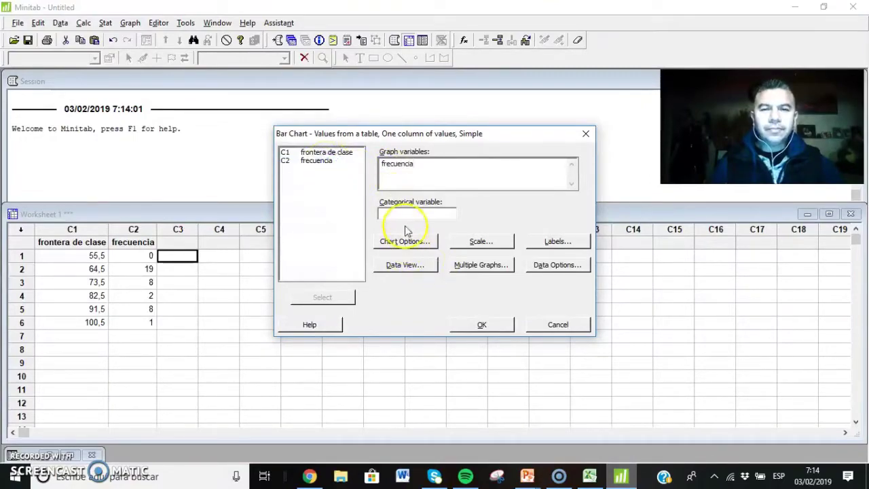
pyautogui.click(344, 153)
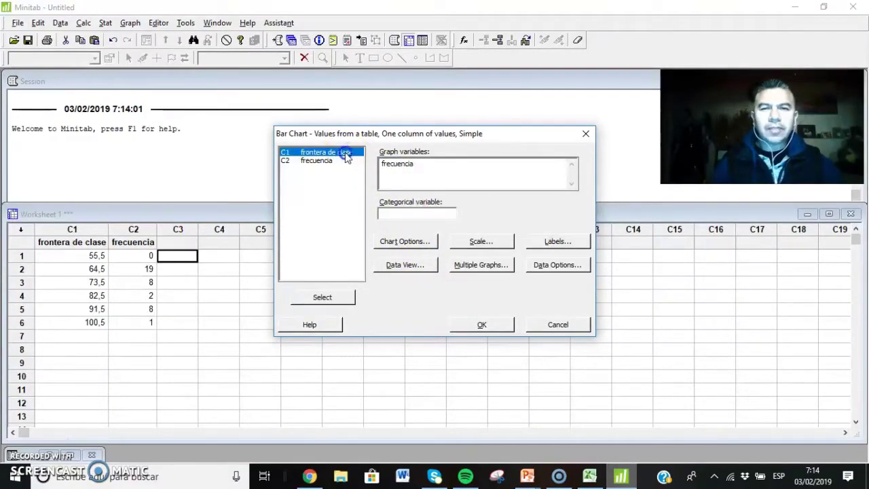
pyautogui.doubleClick(344, 153)
pyautogui.click(408, 241)
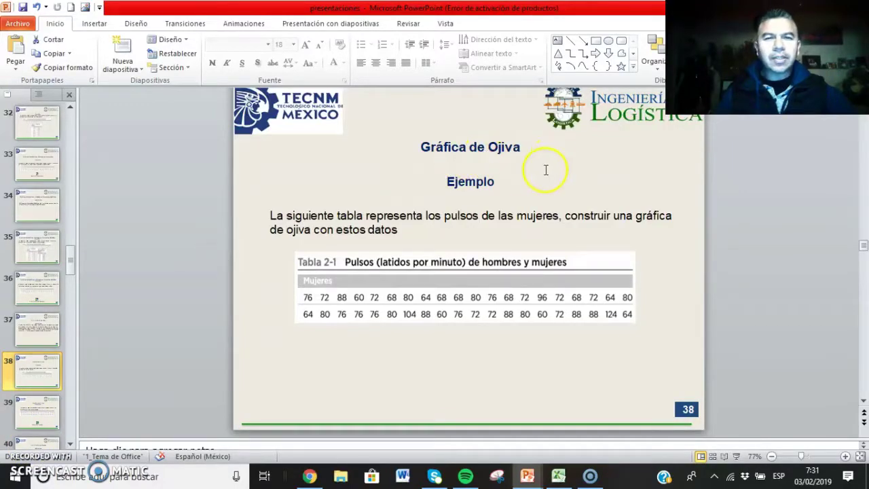
# Step: Open the embedded Gráfica de Ojiva.MPJ project from the men's pulse exercise on slide 39
pyautogui.click(37, 410)
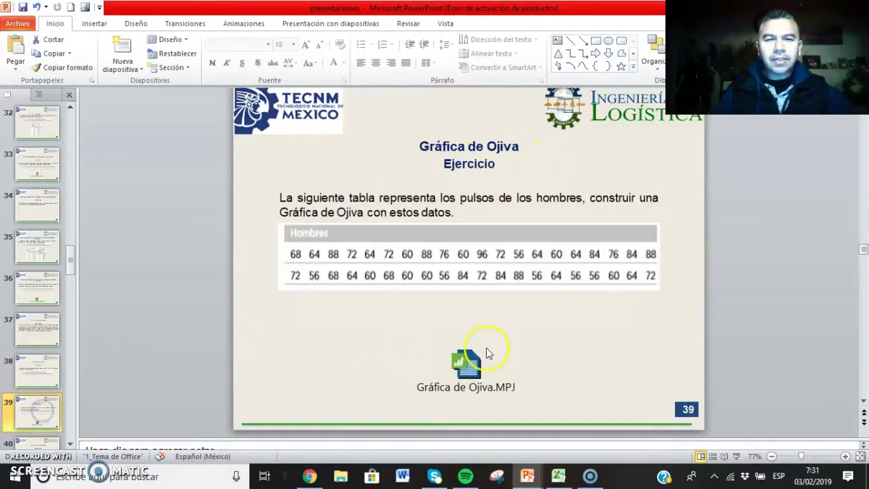
pyautogui.doubleClick(467, 368)
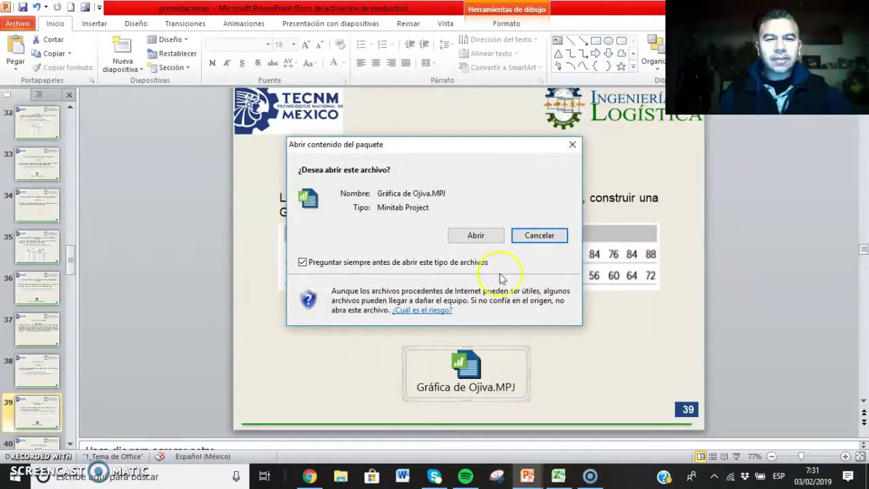
pyautogui.click(478, 236)
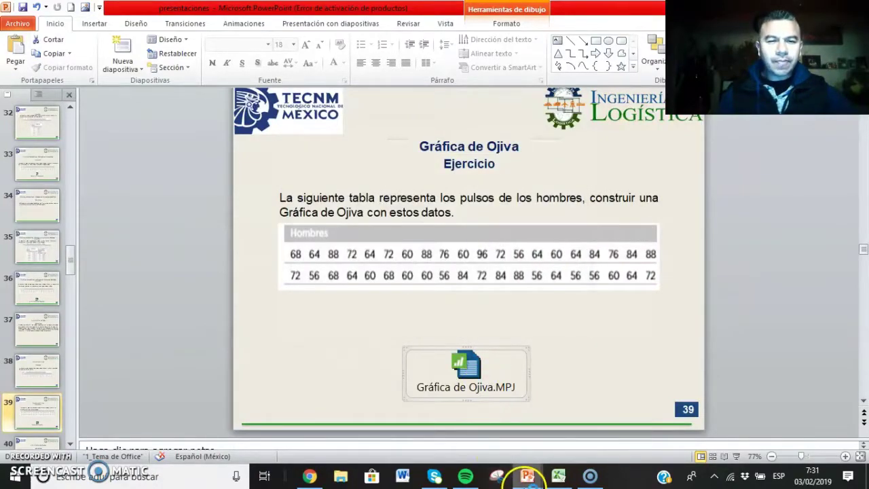
# Step: Return to the presentaciones file in PowerPoint and review the women's pulse ogive example on slide 38
pyautogui.moveTo(561, 481)
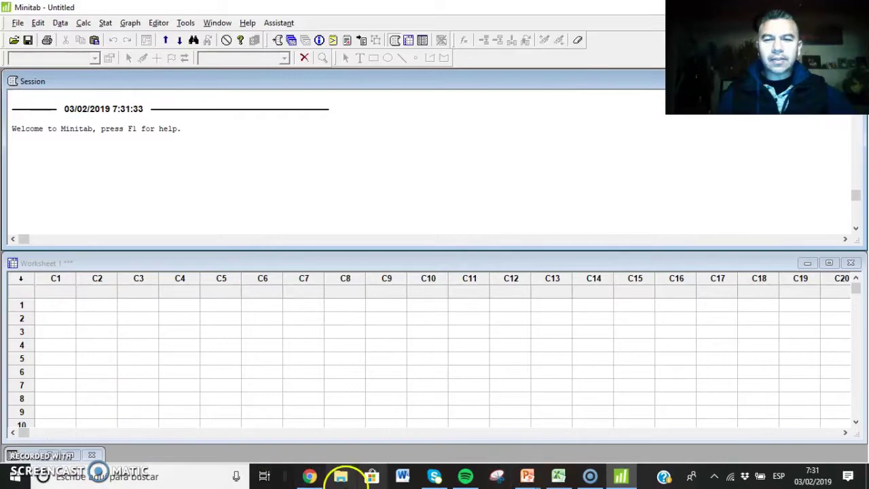
pyautogui.click(528, 476)
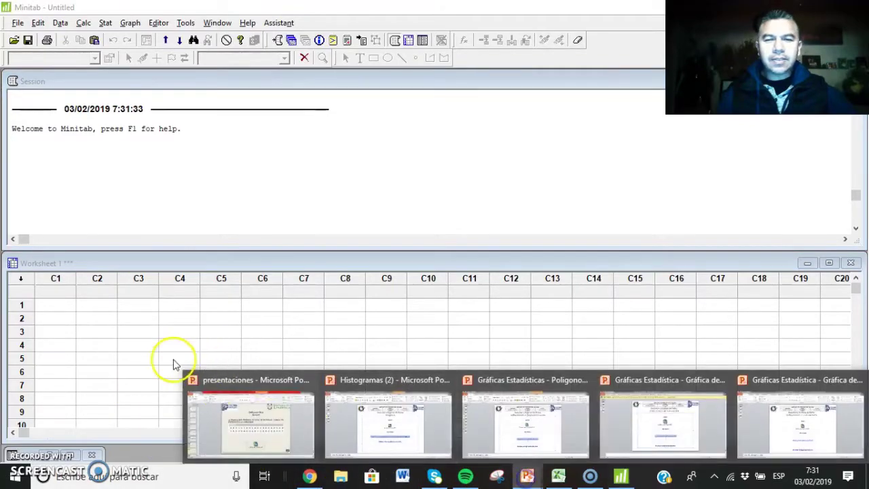
pyautogui.click(264, 423)
pyautogui.click(38, 369)
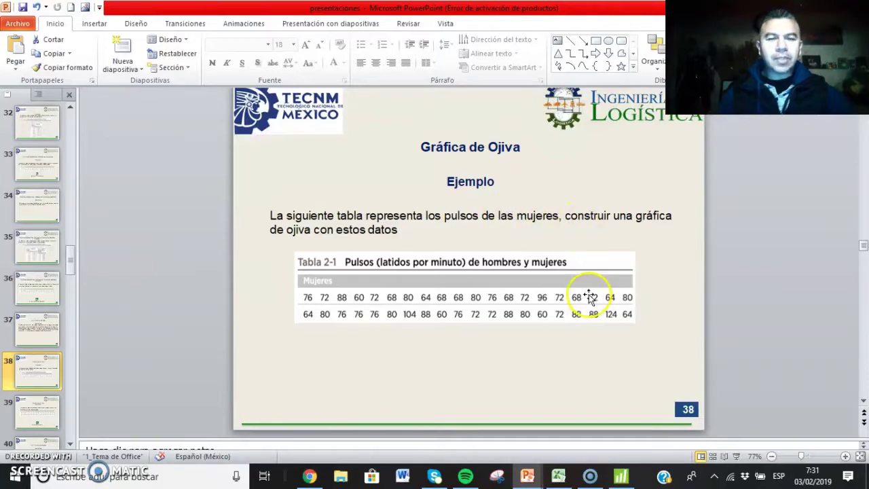
# Step: Switch to the APOYO workbook in Excel and copy the FRONTERA DE CLASE and FRECUENCIA table in H25:I33
pyautogui.click(622, 477)
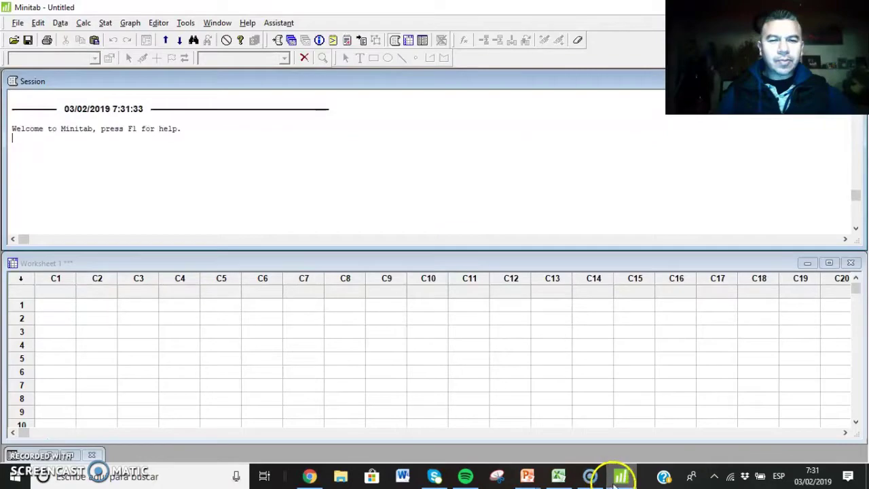
pyautogui.click(558, 476)
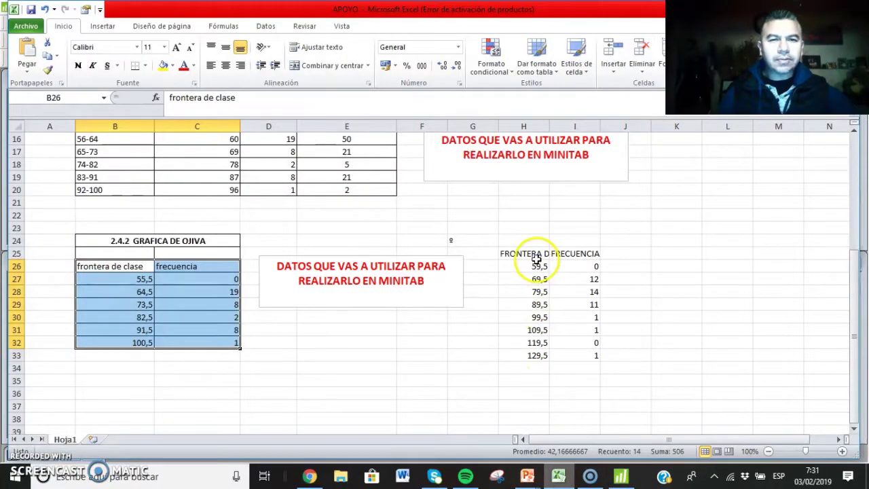
pyautogui.moveTo(519, 254); pyautogui.dragTo(584, 350)
pyautogui.hotkey('ctrl', 'c')
pyautogui.rightClick(564, 286)
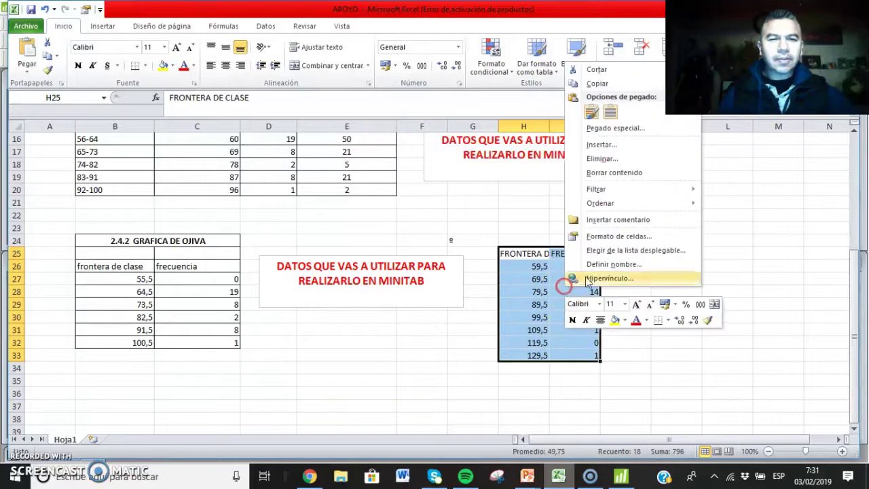
pyautogui.click(597, 84)
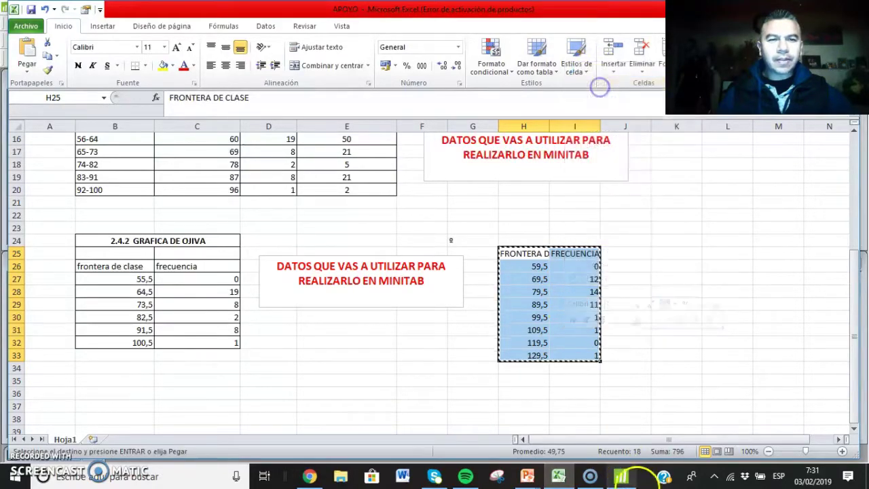
# Step: Switch to Minitab and paste the copied FRONTERA DE CLASE and FRECUENCIA table into columns C1 and C2
pyautogui.click(620, 476)
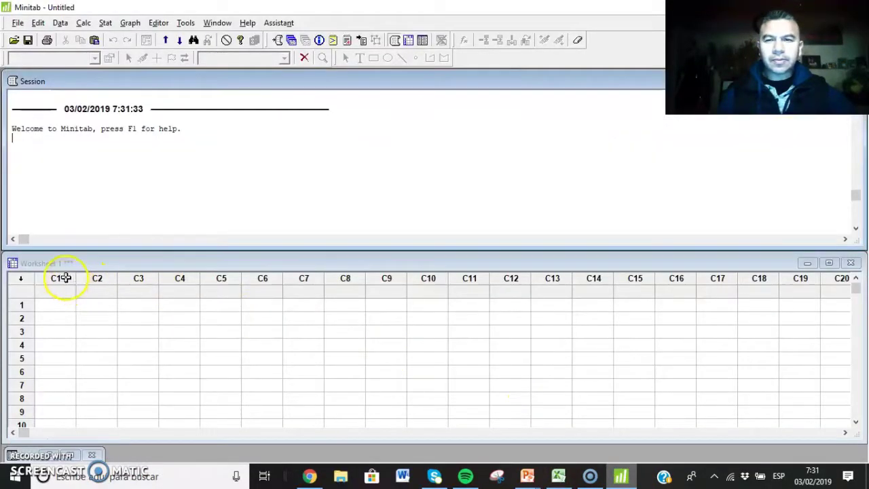
pyautogui.moveTo(64, 278); pyautogui.dragTo(95, 277)
pyautogui.rightClick(97, 277)
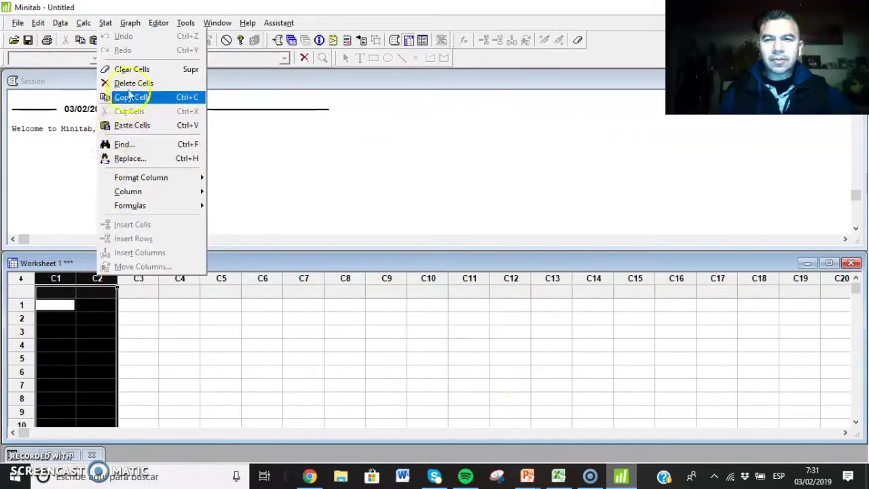
pyautogui.click(134, 127)
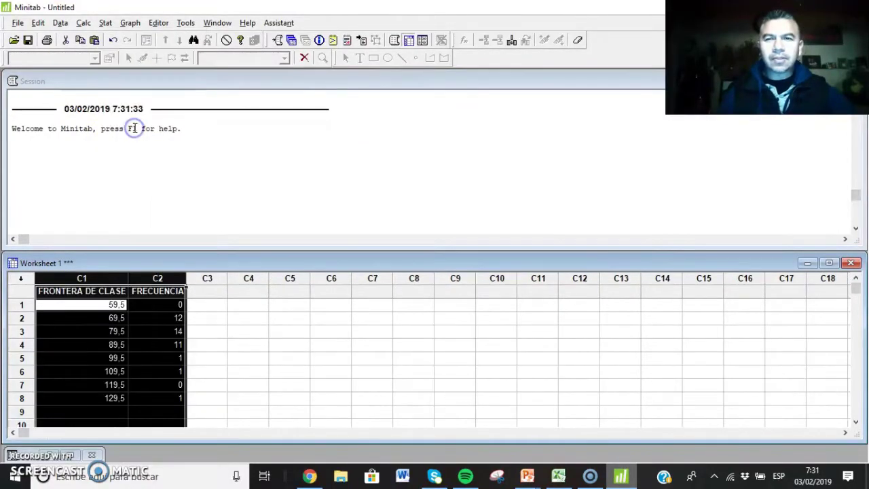
pyautogui.click(217, 326)
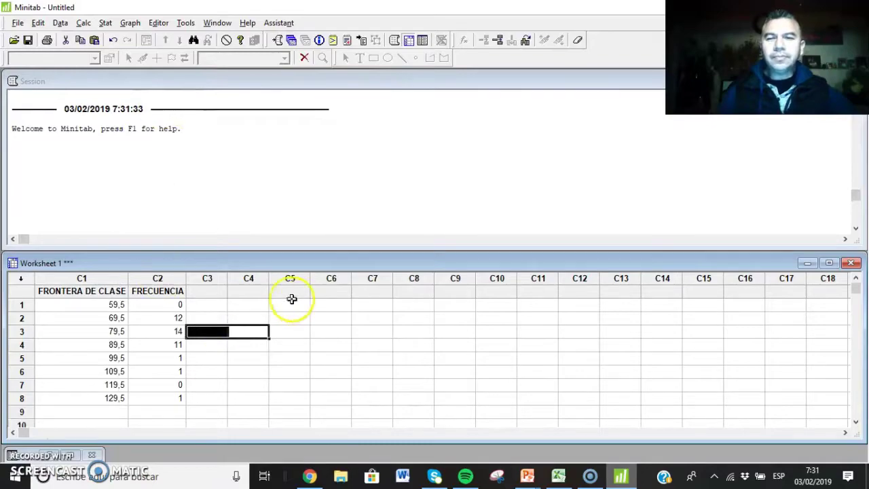
pyautogui.click(291, 301)
# Step: Start a simple bar chart representing values from a table, for the women's pulse data
pyautogui.click(130, 23)
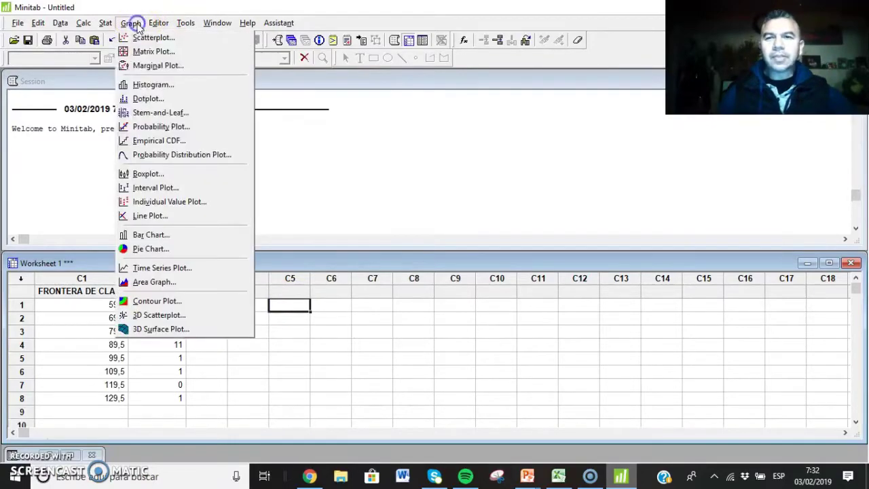
pyautogui.click(177, 236)
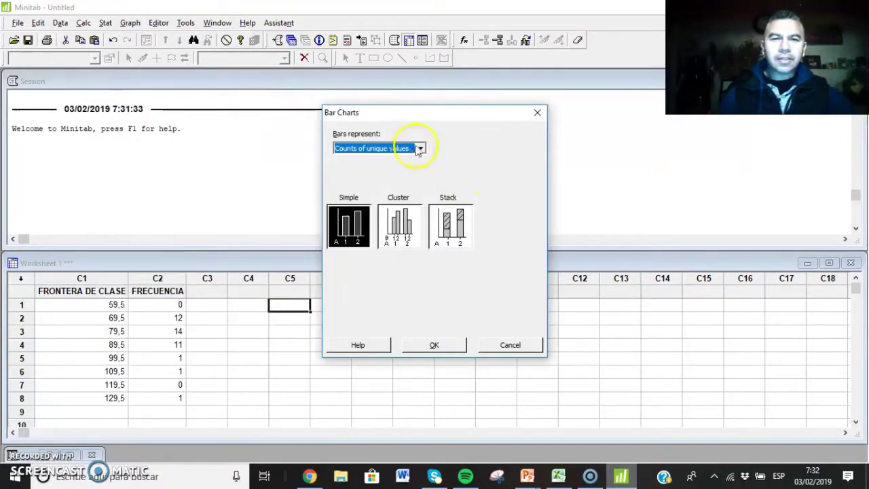
pyautogui.click(419, 148)
pyautogui.click(380, 177)
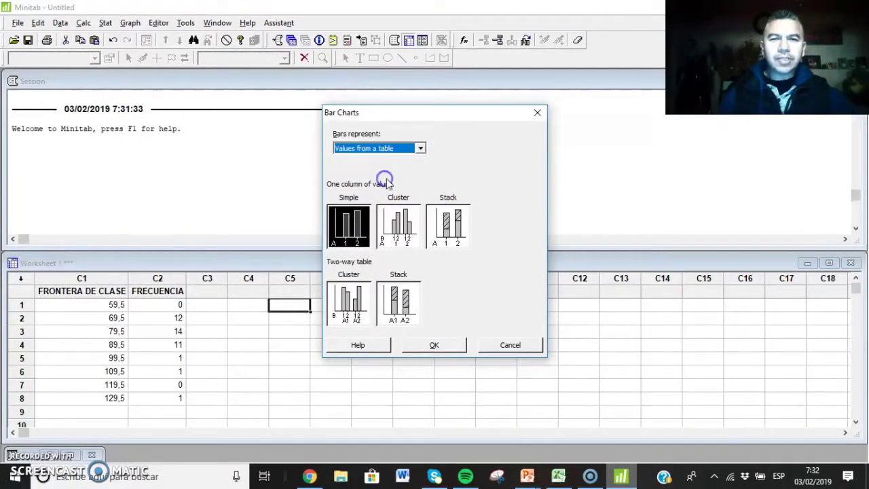
pyautogui.click(434, 345)
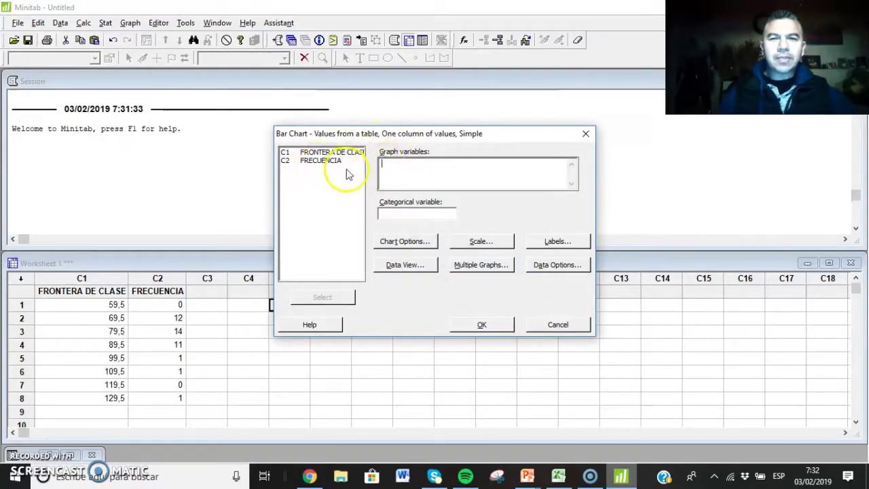
# Step: Graph FRECUENCIA with FRONTERA DE CLASE as the categorical variable, and set the chart to accumulate Y across X
pyautogui.doubleClick(323, 163)
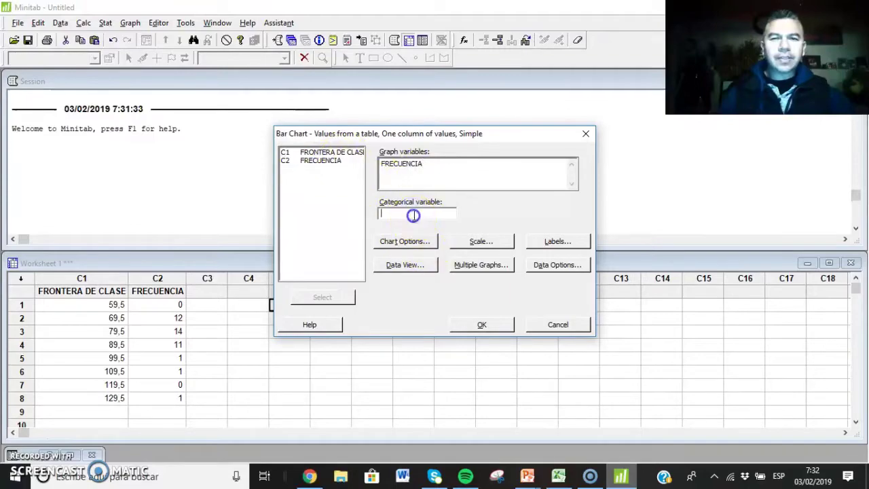
pyautogui.doubleClick(340, 152)
pyautogui.click(400, 245)
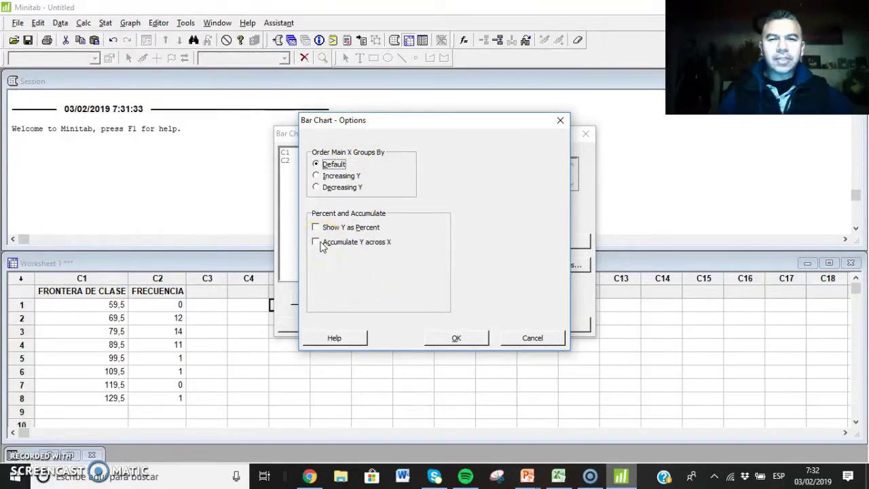
pyautogui.click(453, 336)
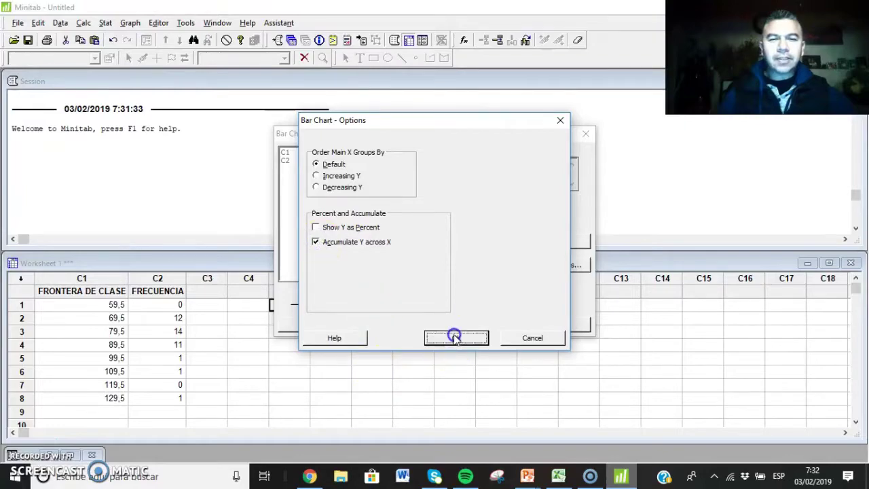
# Step: Set the chart's data display to Symbols and Connect line, with Bars turned off
pyautogui.click(404, 267)
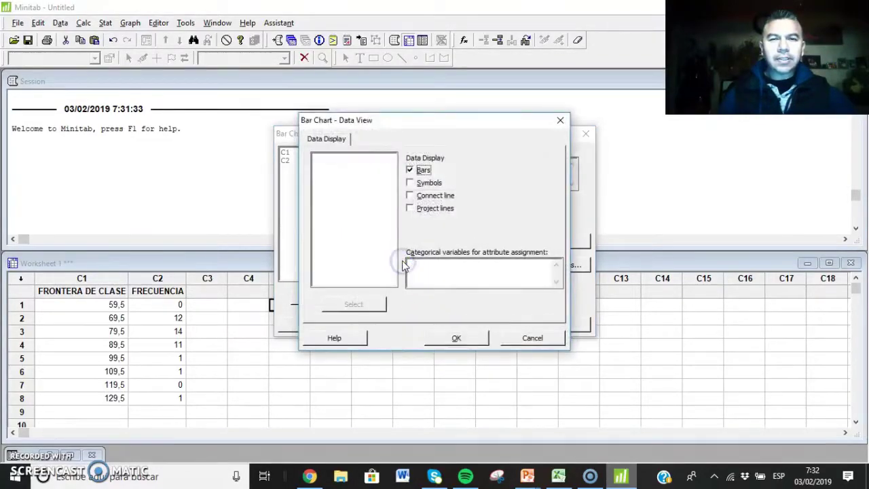
pyautogui.click(410, 170)
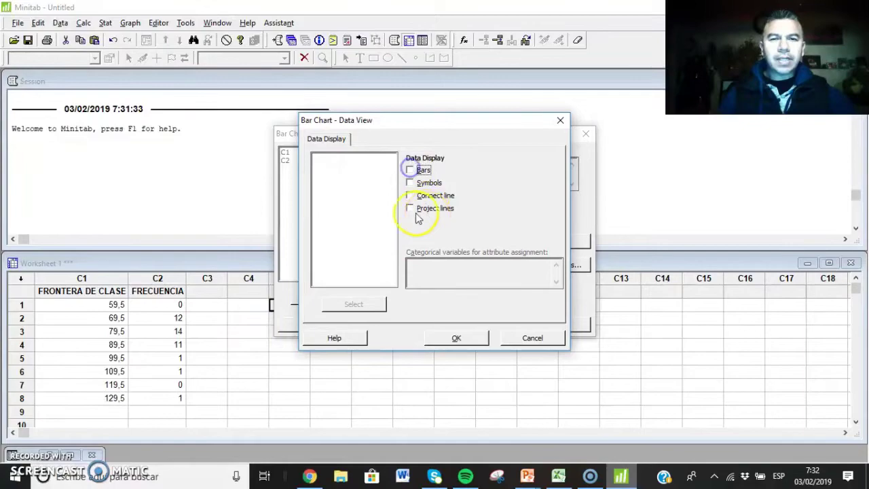
pyautogui.click(411, 182)
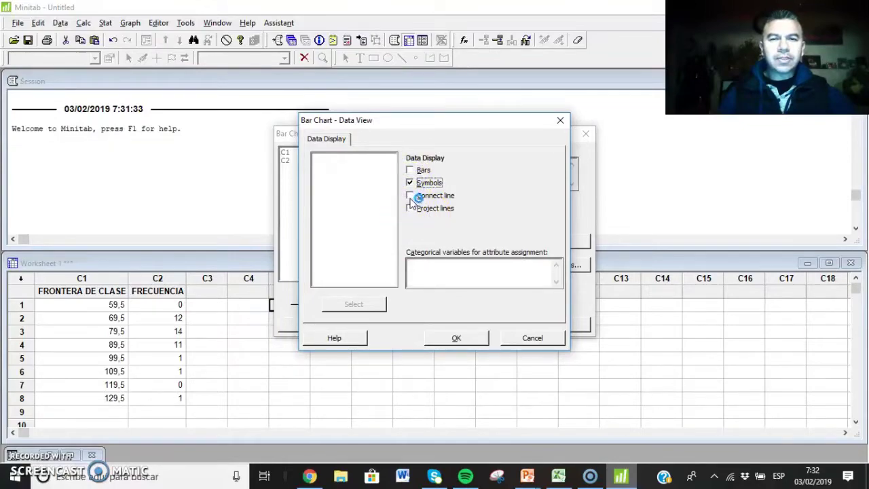
pyautogui.click(410, 196)
pyautogui.click(456, 337)
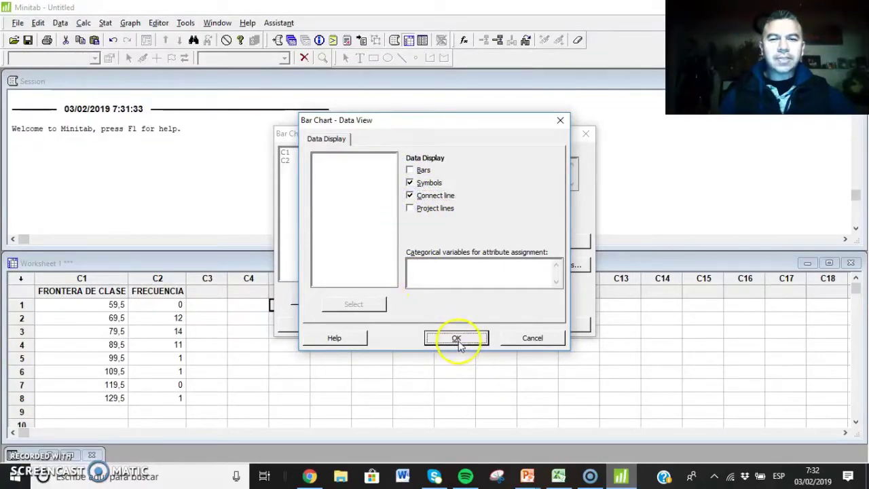
# Step: Title the chart GRAFICA DE OJIVA and generate it
pyautogui.click(482, 242)
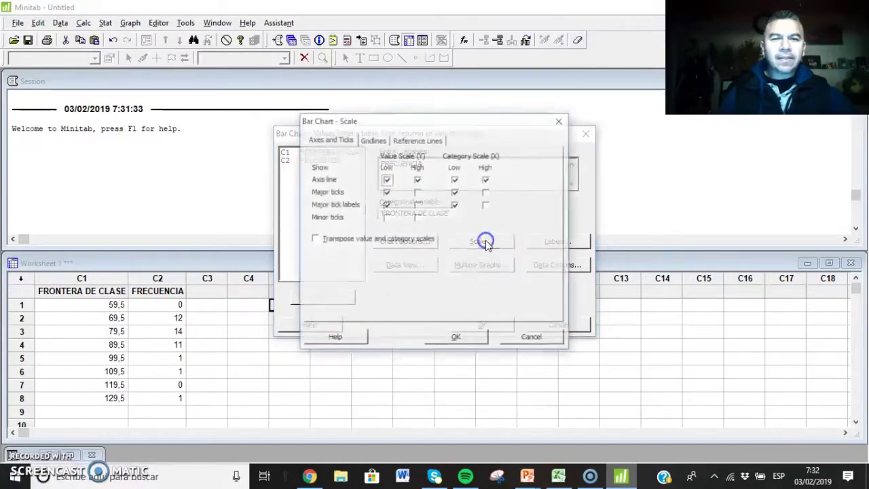
pyautogui.click(561, 121)
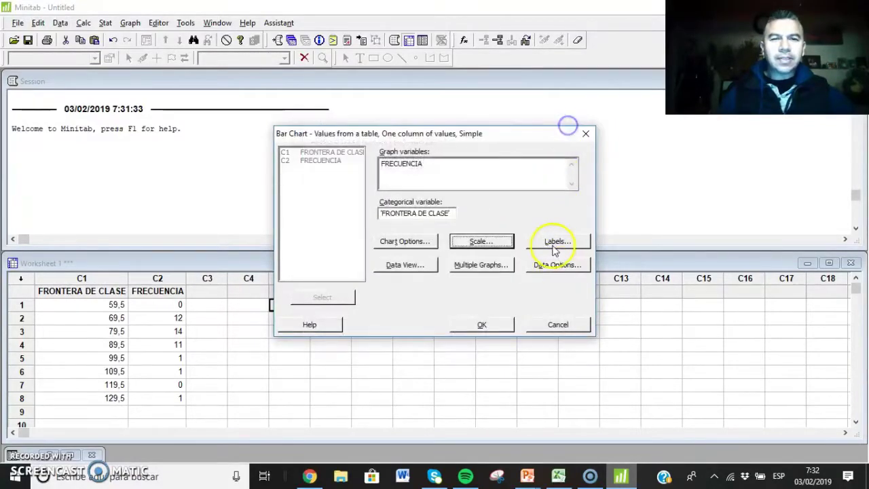
pyautogui.click(557, 242)
pyautogui.click(376, 168)
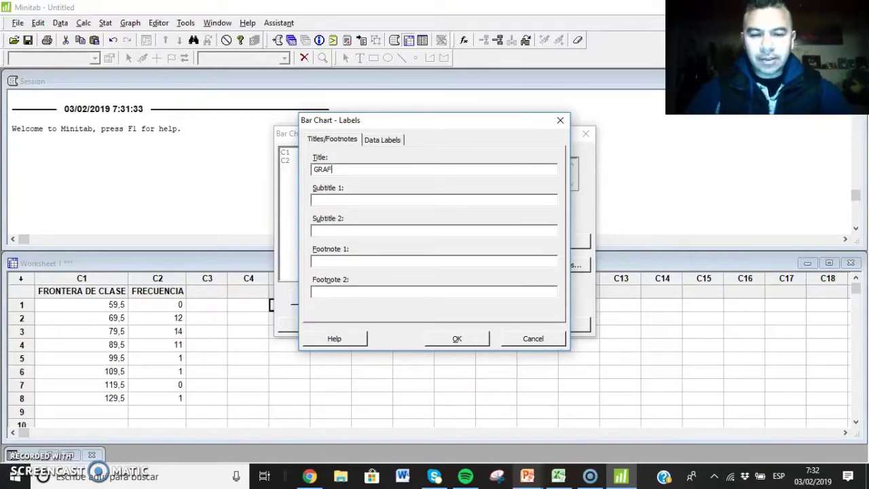
pyautogui.write('GRAFICA DE OJIVA')
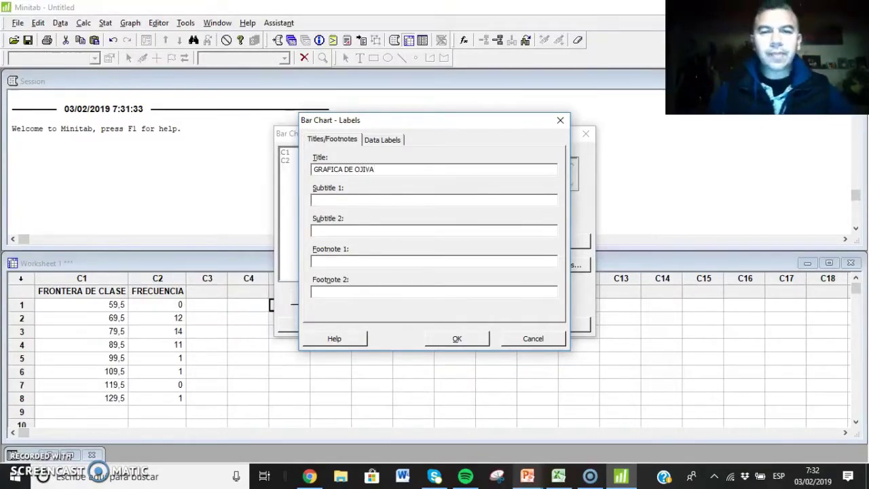
pyautogui.click(467, 338)
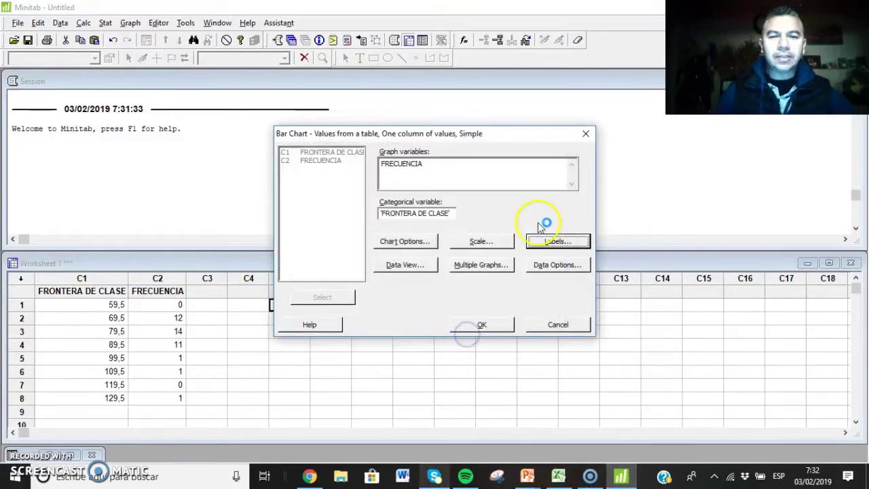
pyautogui.click(484, 326)
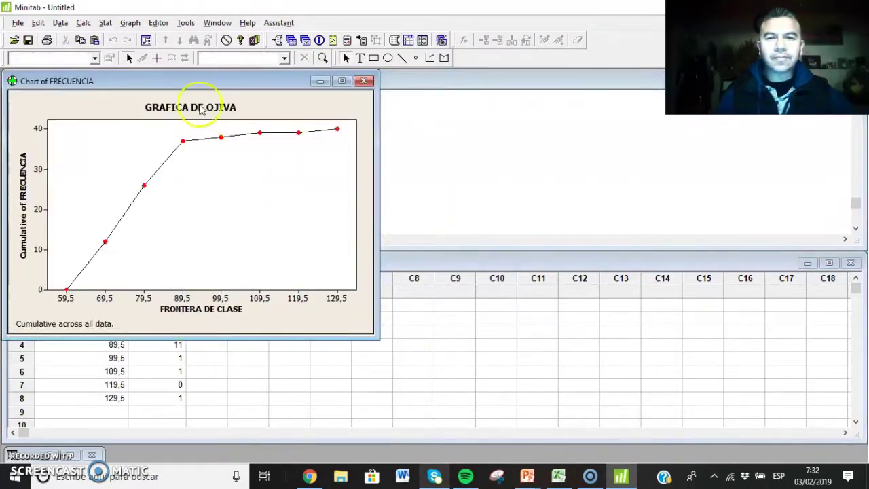
# Step: Add y-value data labels to the ogive's connect line, and minimize the chart window
pyautogui.moveTo(191, 75); pyautogui.dragTo(306, 94)
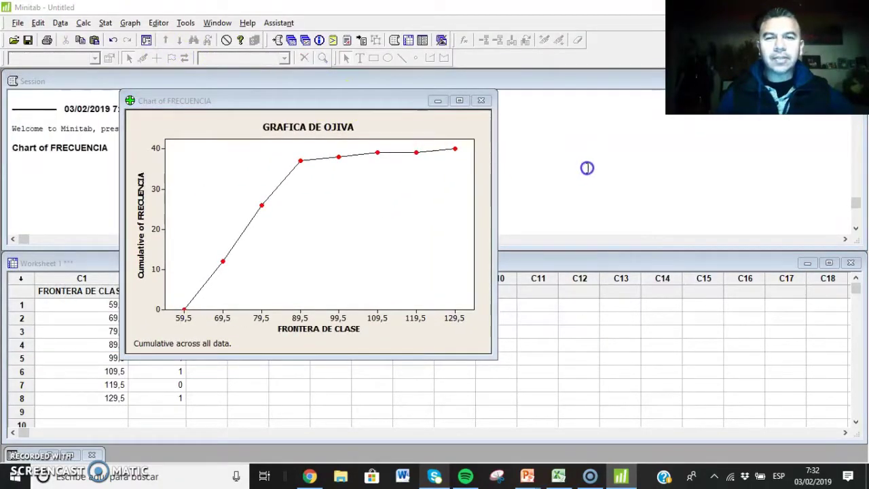
pyautogui.moveTo(359, 109); pyautogui.dragTo(496, 146)
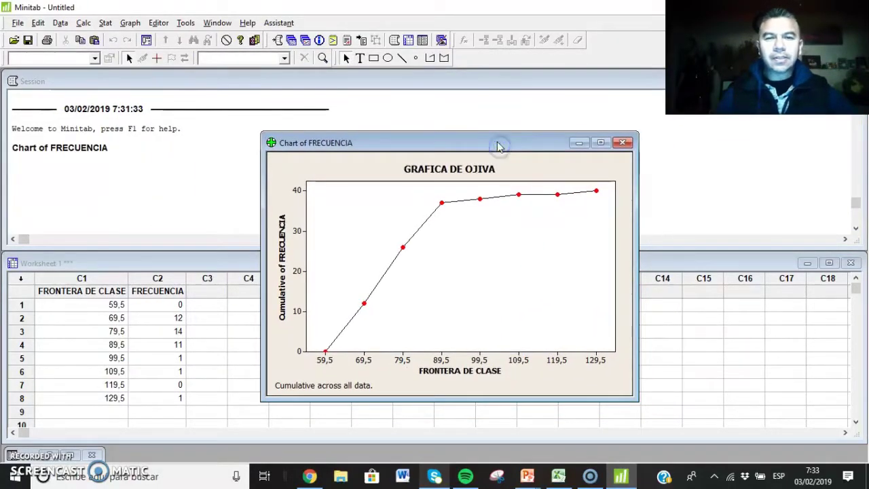
pyautogui.rightClick(374, 286)
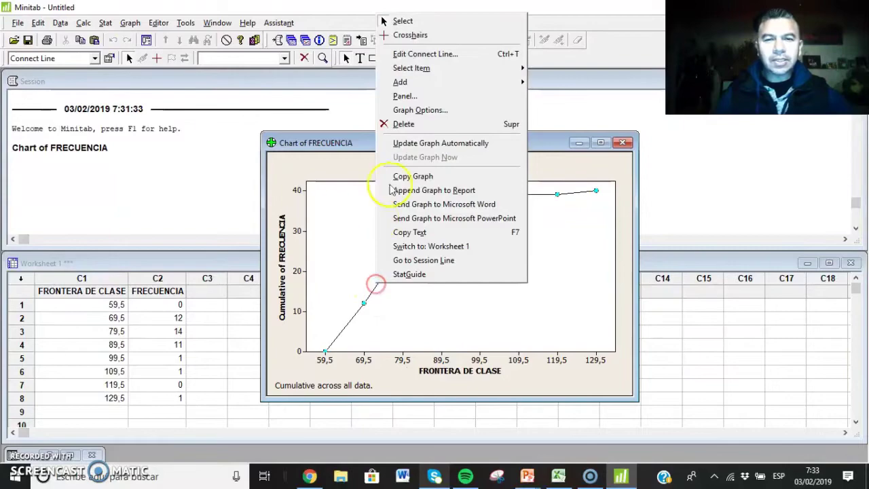
pyautogui.moveTo(403, 86)
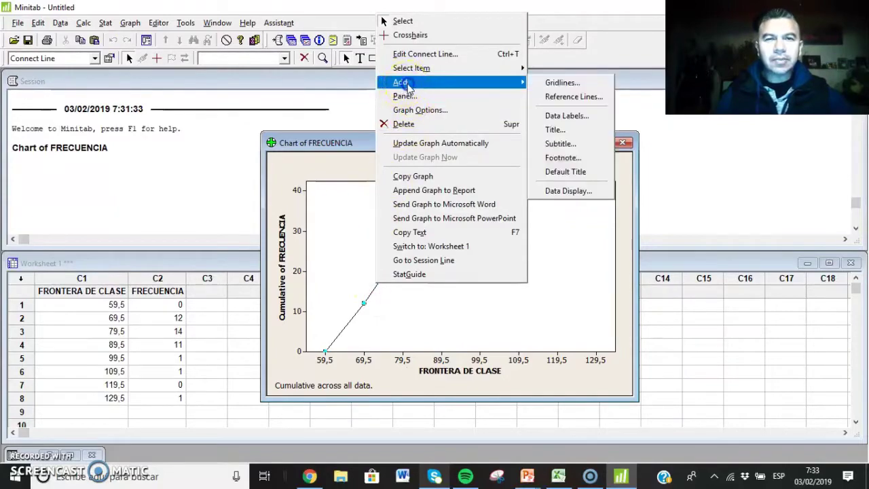
pyautogui.click(539, 115)
pyautogui.click(455, 340)
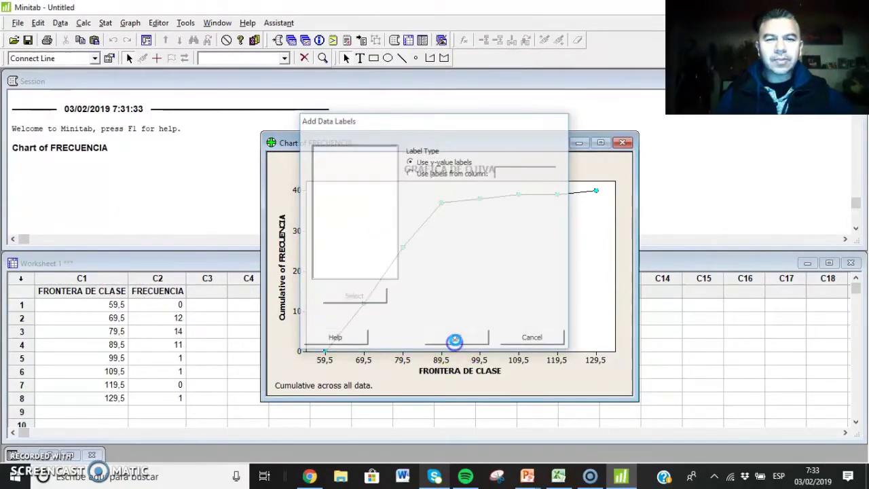
pyautogui.click(647, 303)
pyautogui.click(394, 195)
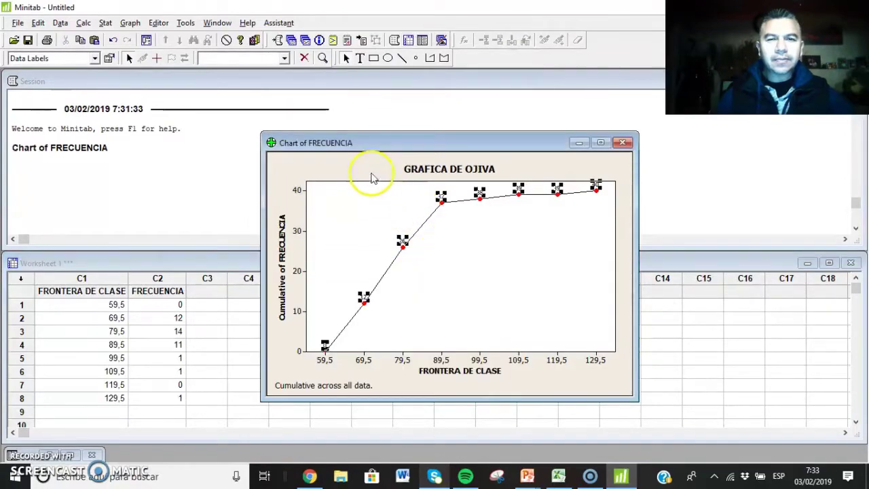
pyautogui.click(362, 163)
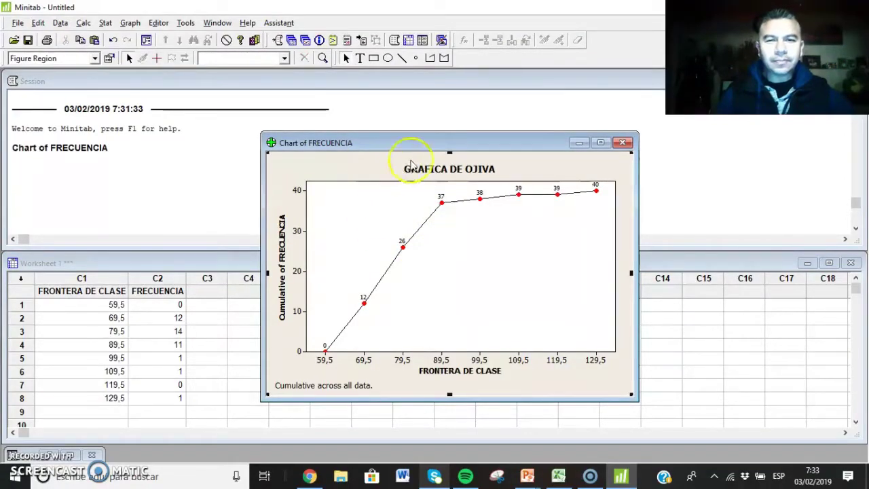
pyautogui.moveTo(411, 145); pyautogui.dragTo(423, 151)
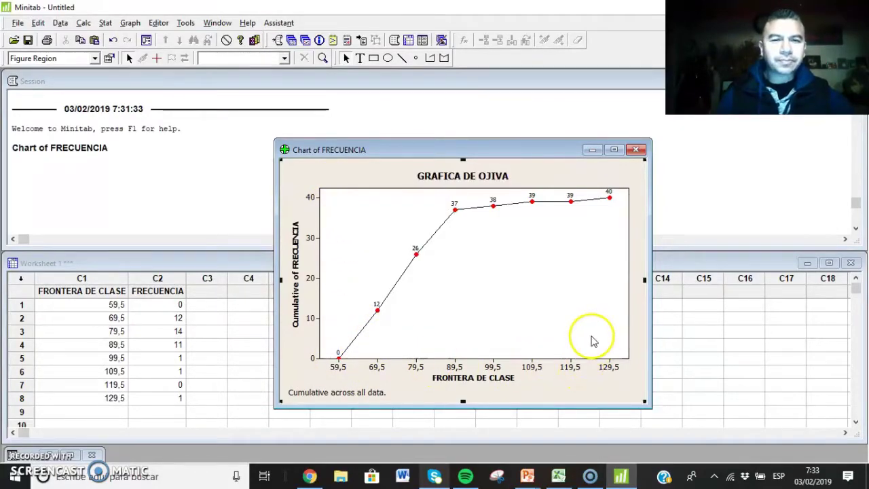
pyautogui.click(593, 151)
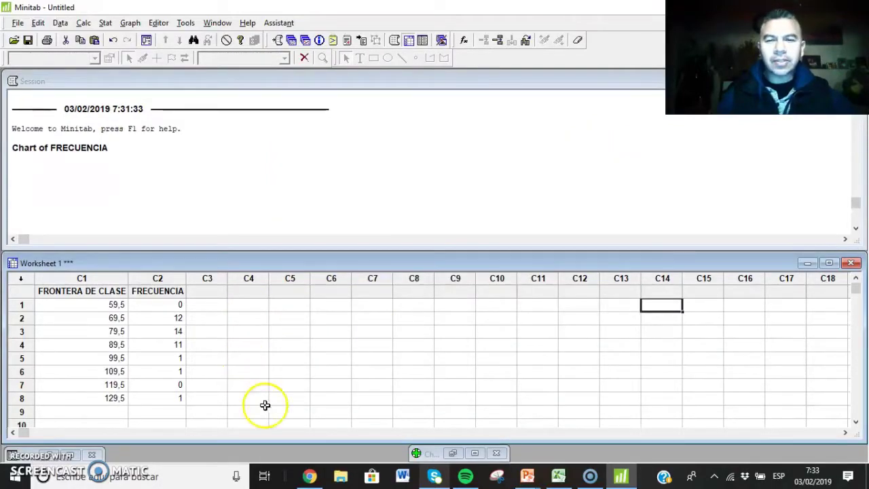
# Step: Switch to the presentaciones file in PowerPoint and view the men's pulse ogive exercise on slide 39
pyautogui.click(528, 475)
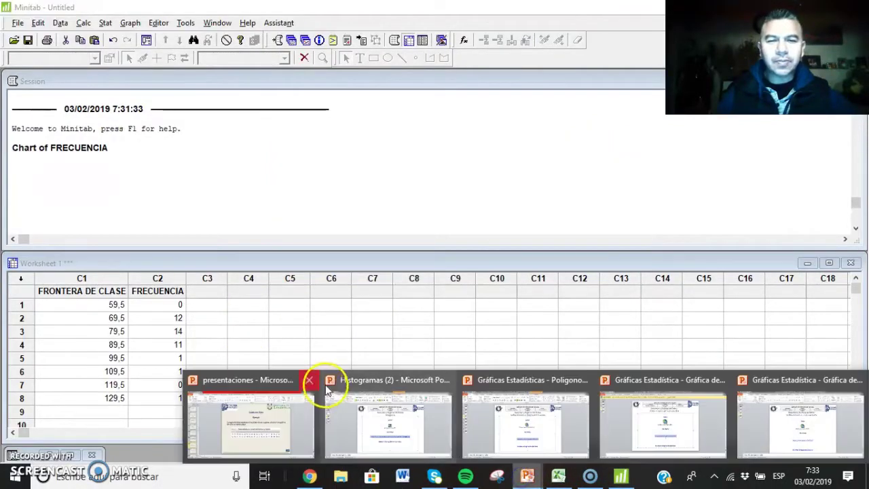
pyautogui.click(257, 435)
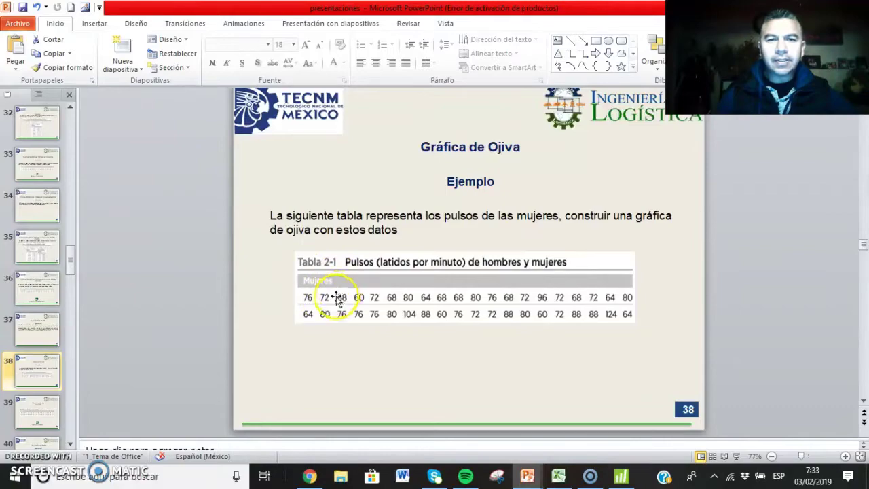
pyautogui.scroll(-1, 336, 292)
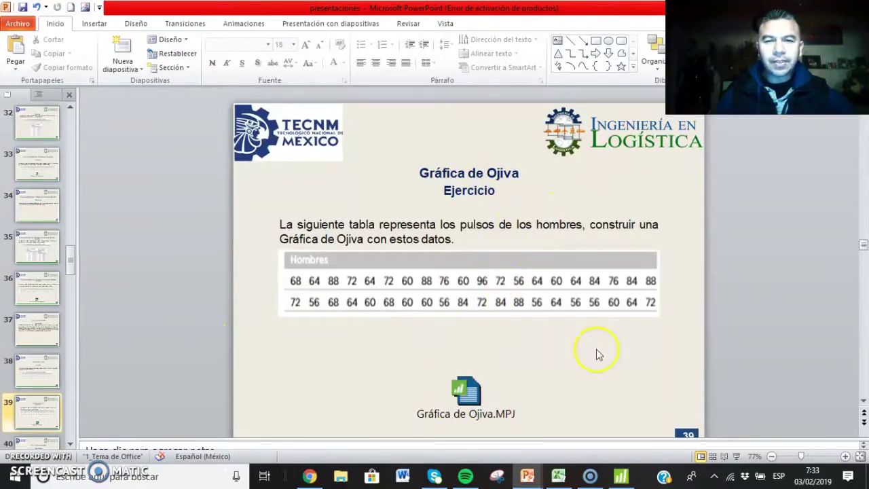
# Step: Switch to Minitab and delete the FRONTERA DE CLASE and FRECUENCIA data in columns C1 and C2
pyautogui.click(622, 475)
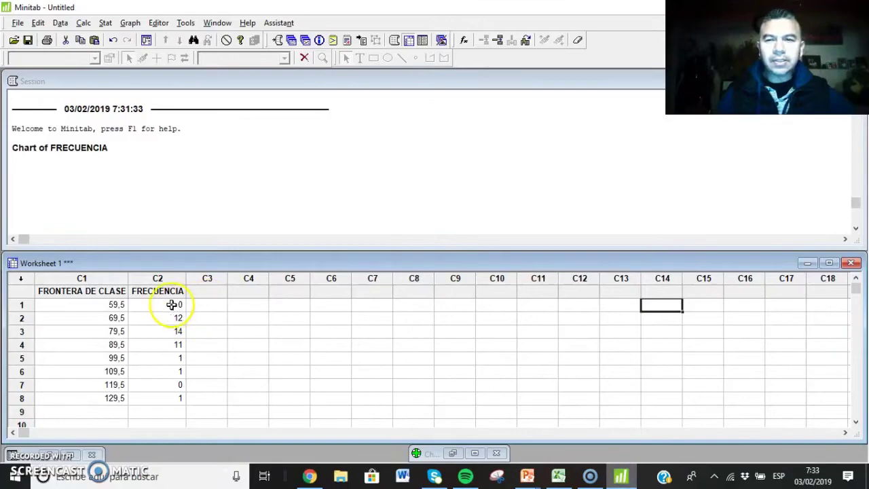
pyautogui.moveTo(80, 278); pyautogui.dragTo(158, 279)
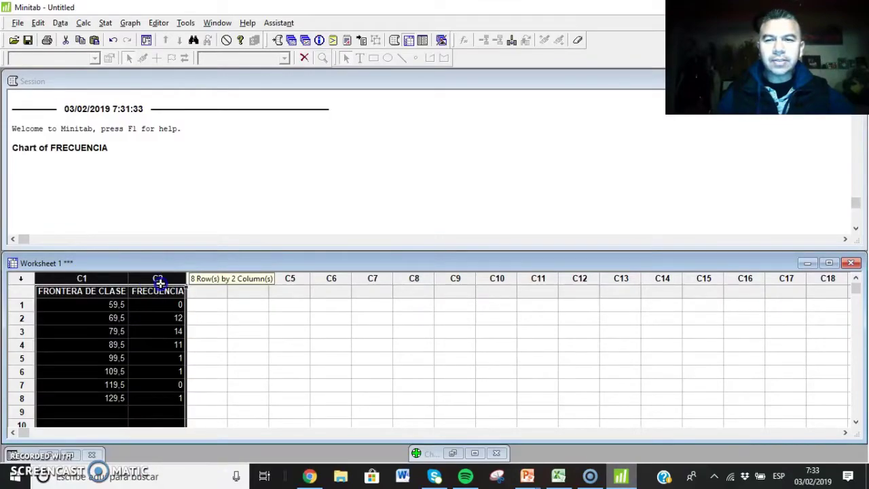
pyautogui.rightClick(163, 282)
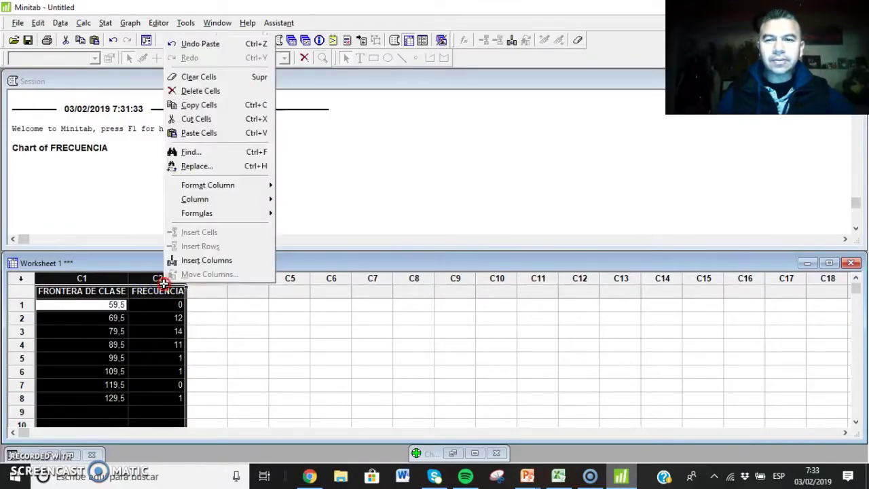
pyautogui.click(205, 93)
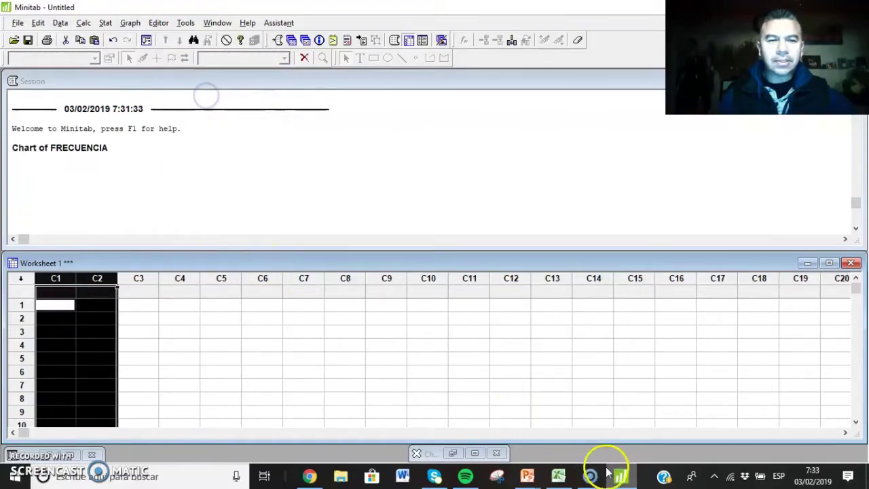
# Step: Switch to the APOYO workbook in Excel and copy the frontera de clase and frecuencia table in B26:C32
pyautogui.click(558, 475)
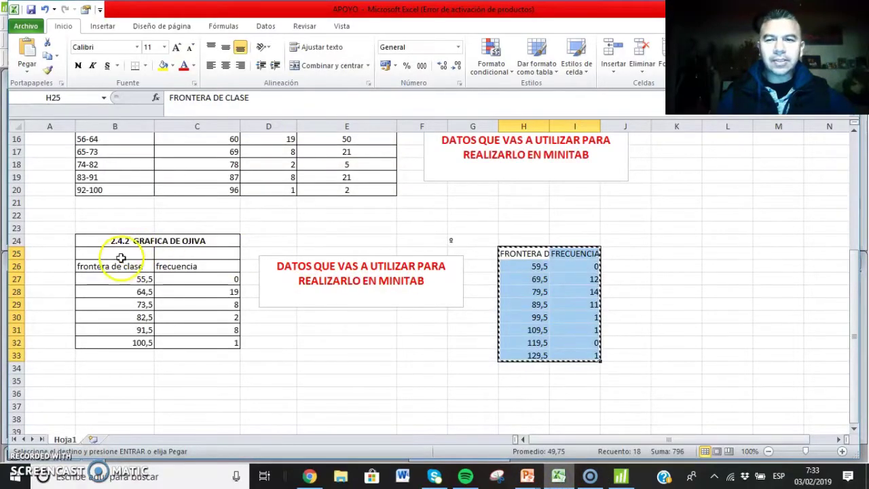
pyautogui.moveTo(124, 266); pyautogui.dragTo(192, 343)
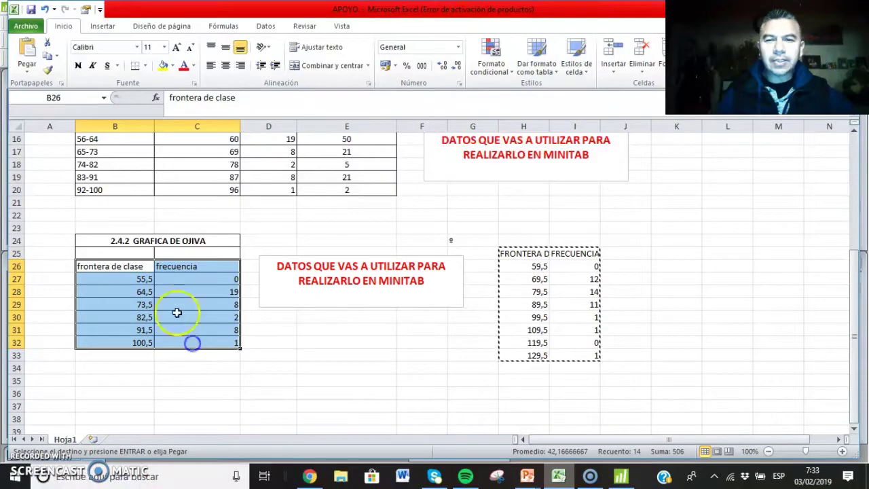
pyautogui.rightClick(222, 275)
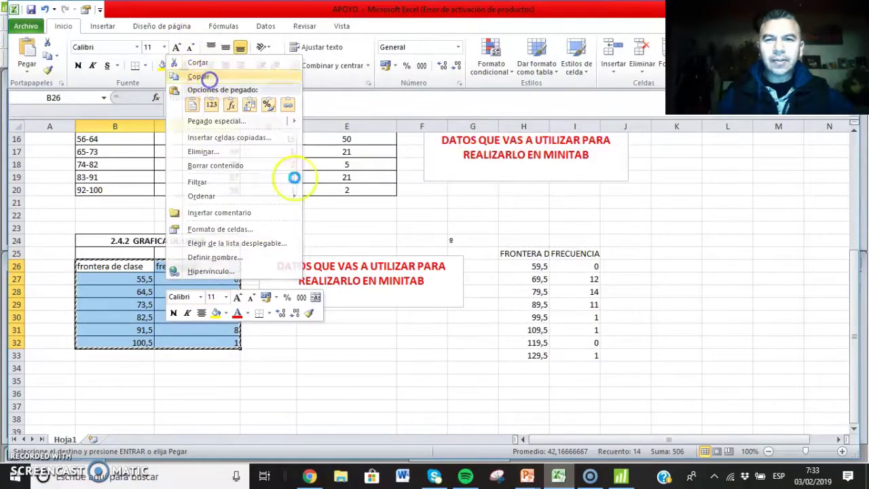
pyautogui.click(204, 77)
# Step: Switch to Minitab and paste the copied frontera de clase and frecuencia table into columns C1 and C2
pyautogui.click(622, 475)
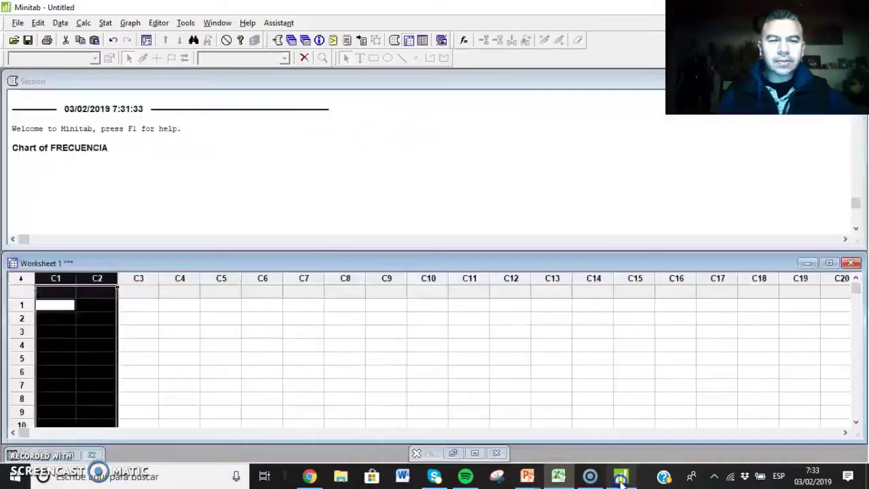
pyautogui.moveTo(61, 278); pyautogui.dragTo(97, 280)
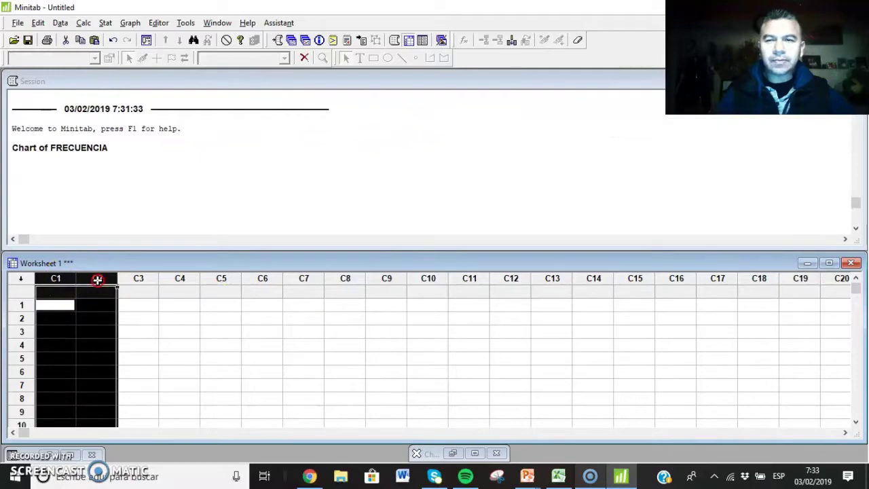
pyautogui.rightClick(97, 280)
pyautogui.click(131, 127)
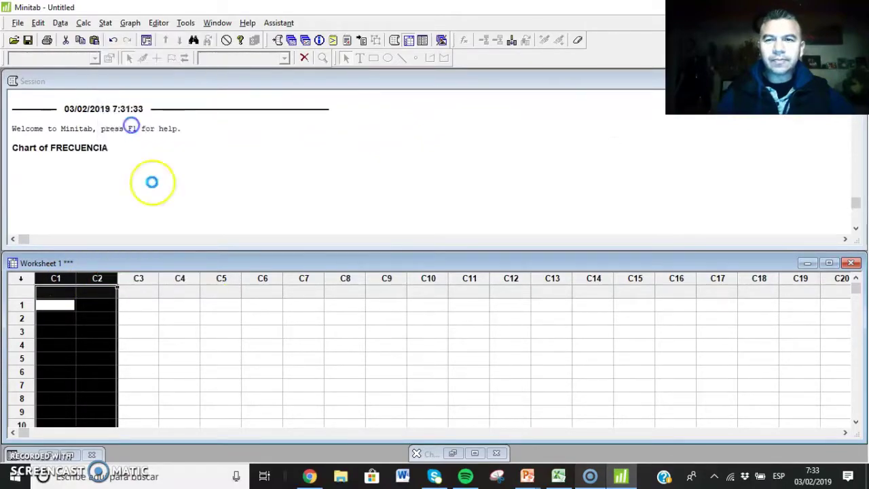
pyautogui.click(214, 325)
pyautogui.click(264, 384)
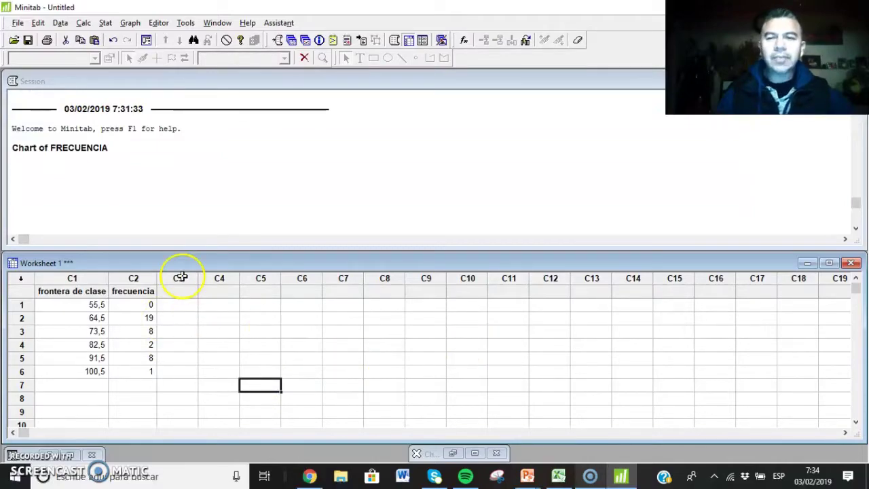
# Step: Start a simple bar chart with one column of values, its bars representing values from a table
pyautogui.click(130, 23)
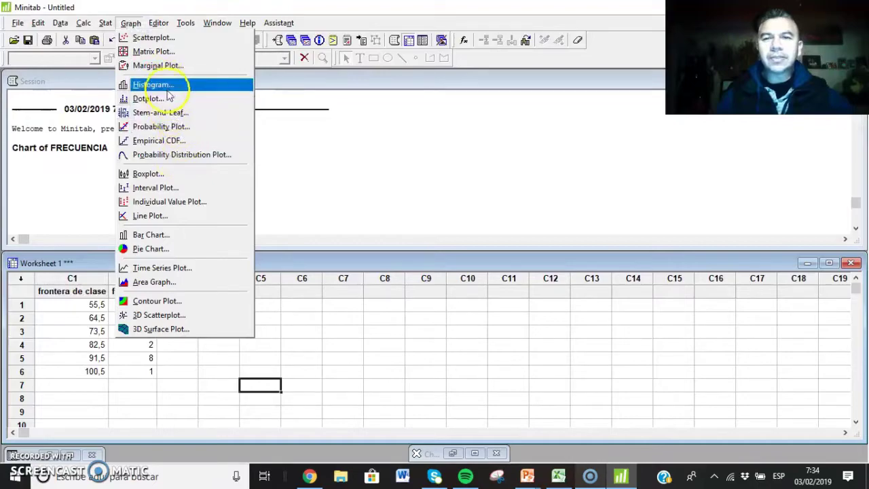
pyautogui.click(178, 234)
pyautogui.click(420, 149)
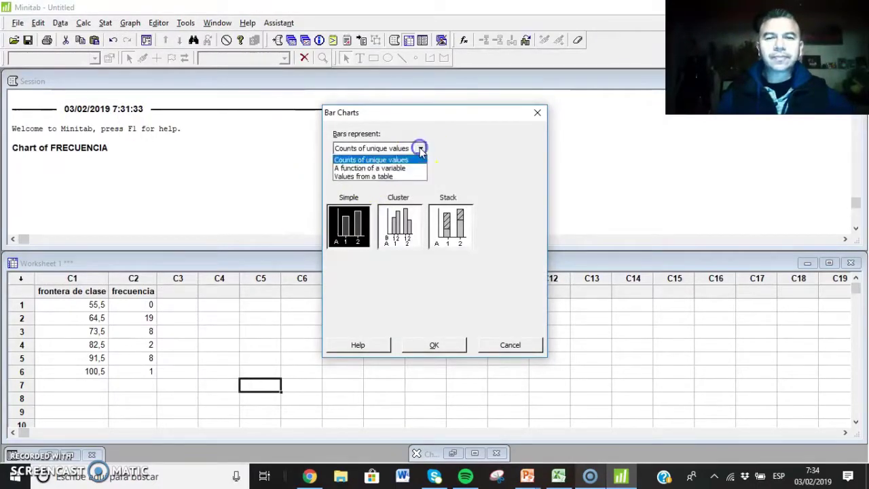
pyautogui.click(399, 175)
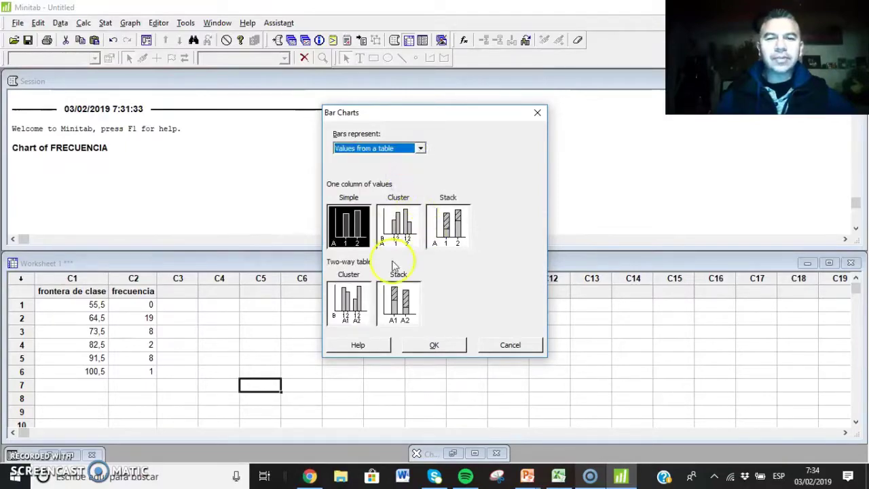
pyautogui.click(434, 345)
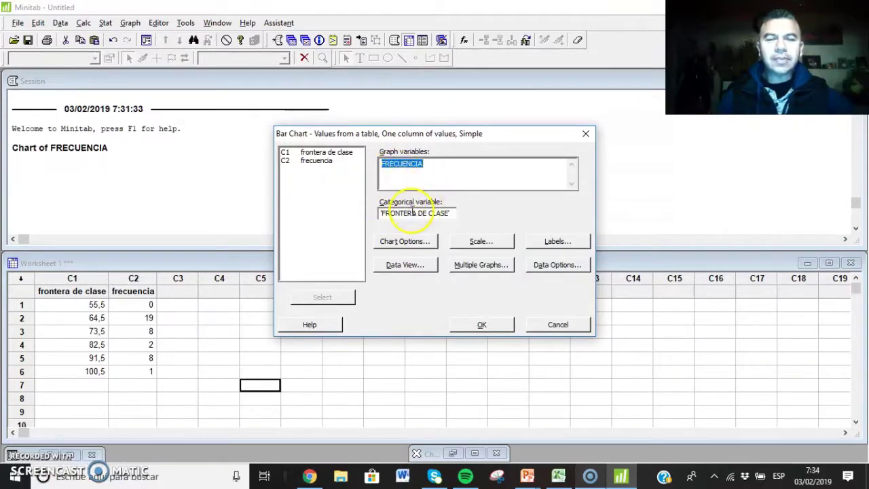
# Step: Check the bar chart's scale settings and title the chart GRAFICA DE OJIVA PULSO DE HOMBRES
pyautogui.click(481, 243)
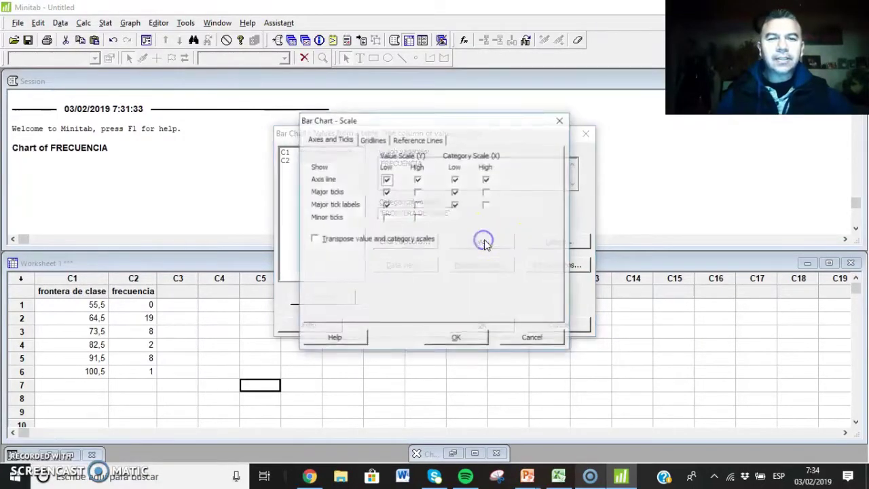
pyautogui.click(560, 120)
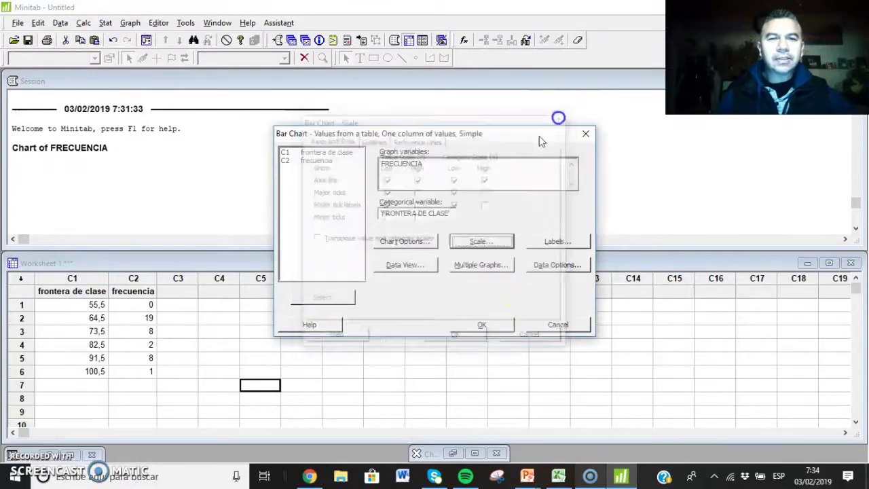
pyautogui.click(557, 239)
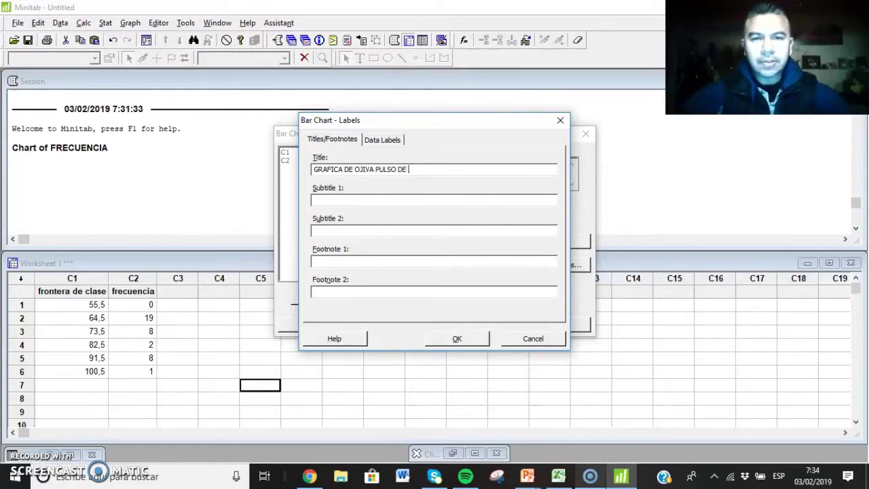
pyautogui.write('HOMBRES')
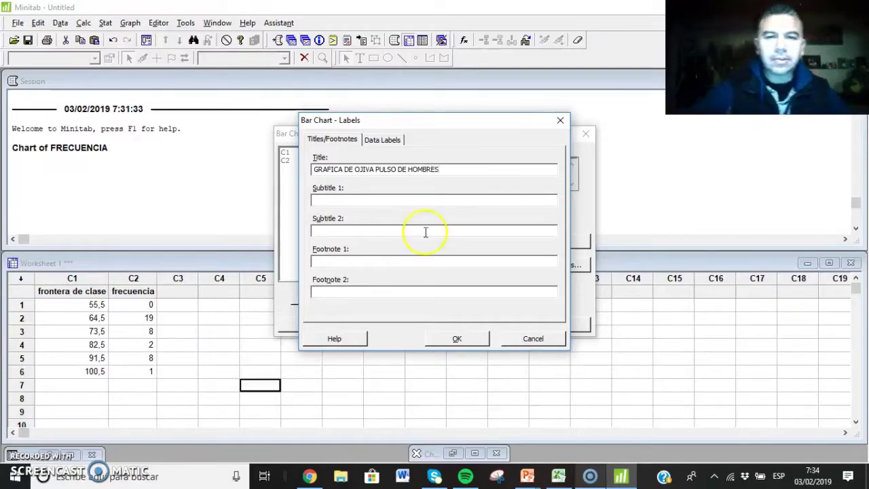
pyautogui.click(473, 341)
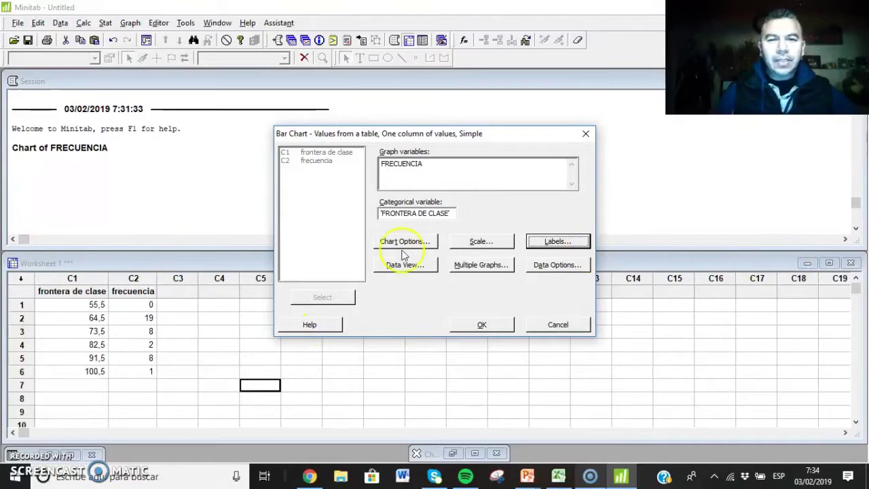
# Step: Review the chart's data display options, then generate the men's pulse ogive and move its window clear of the worksheet data
pyautogui.click(414, 265)
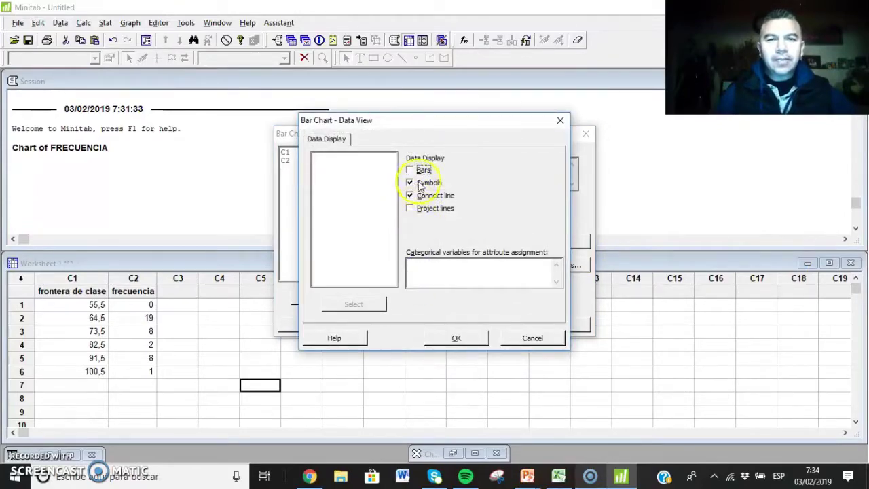
pyautogui.click(560, 121)
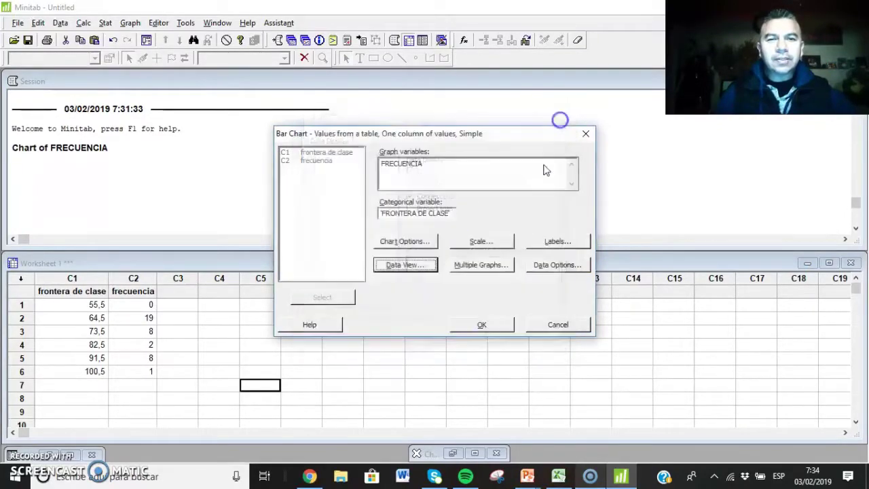
pyautogui.click(480, 326)
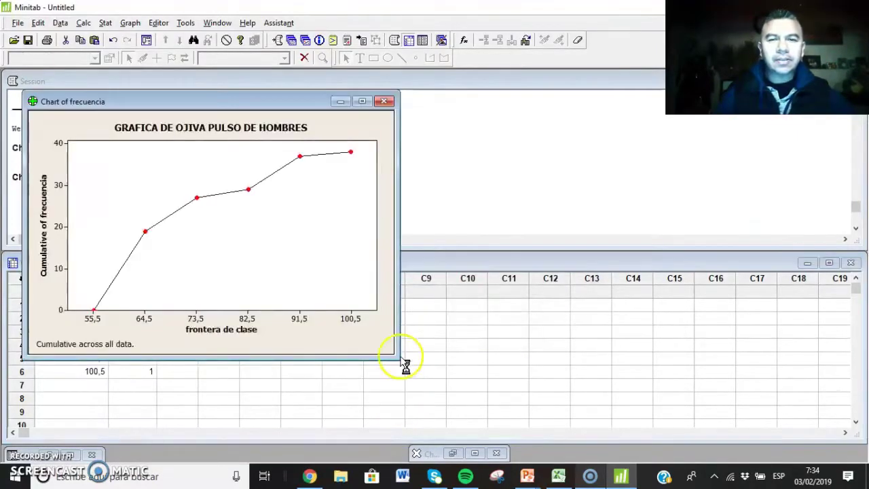
pyautogui.moveTo(244, 107); pyautogui.dragTo(499, 153)
# Step: Add data labels to the points of the men's pulse ogive line
pyautogui.click(421, 263)
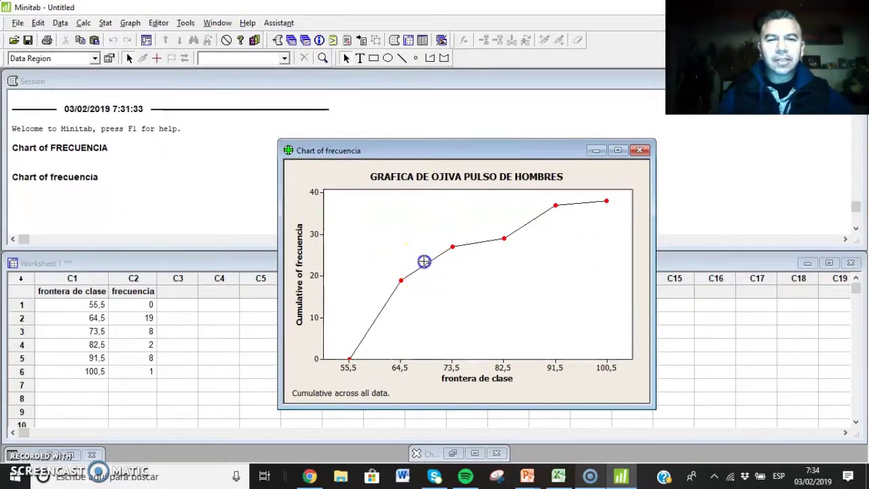
pyautogui.rightClick(429, 267)
pyautogui.click(416, 271)
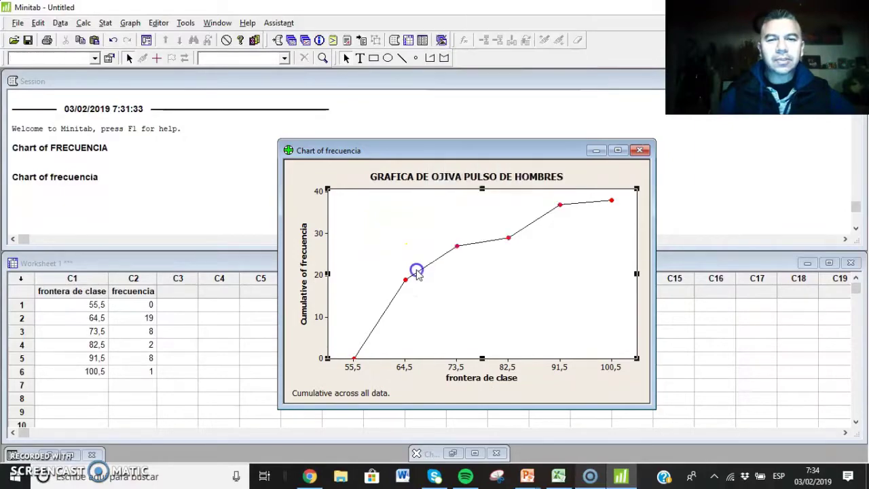
pyautogui.rightClick(419, 274)
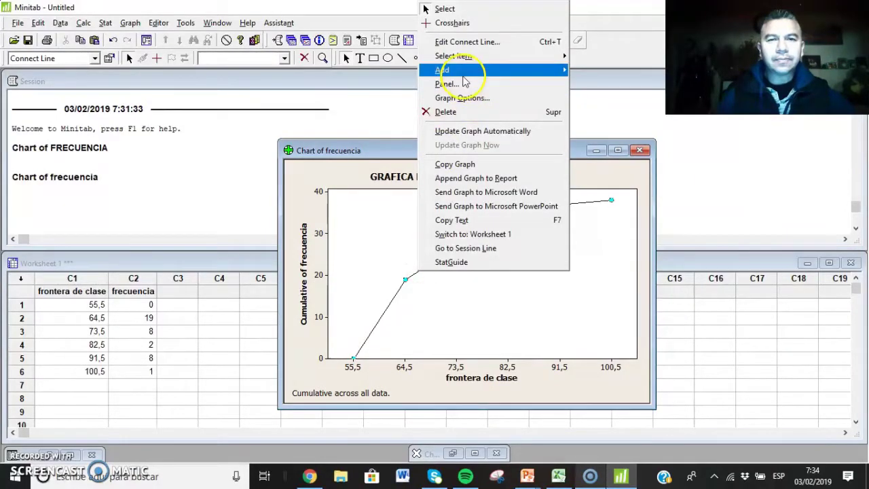
pyautogui.moveTo(460, 71)
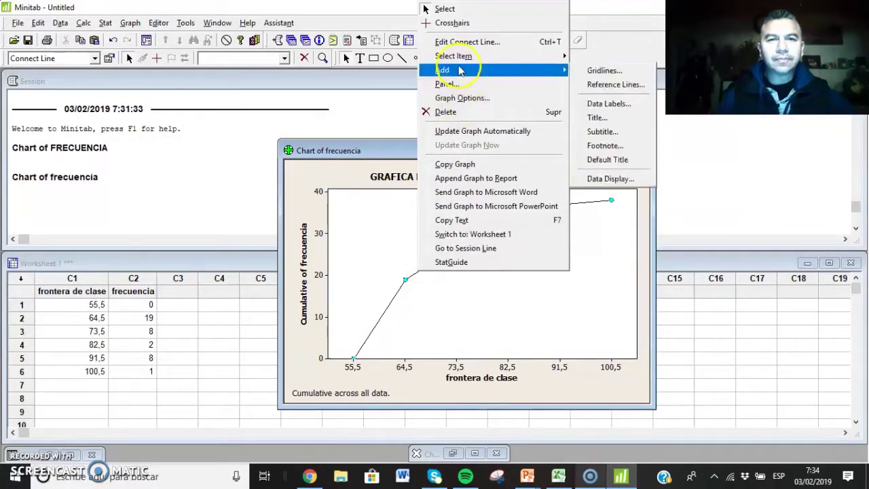
pyautogui.click(602, 104)
pyautogui.click(458, 338)
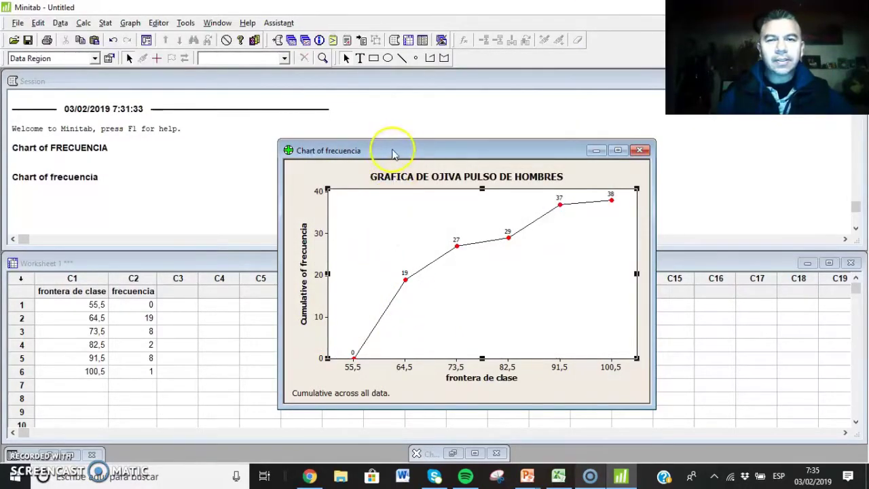
pyautogui.moveTo(392, 151); pyautogui.dragTo(373, 174)
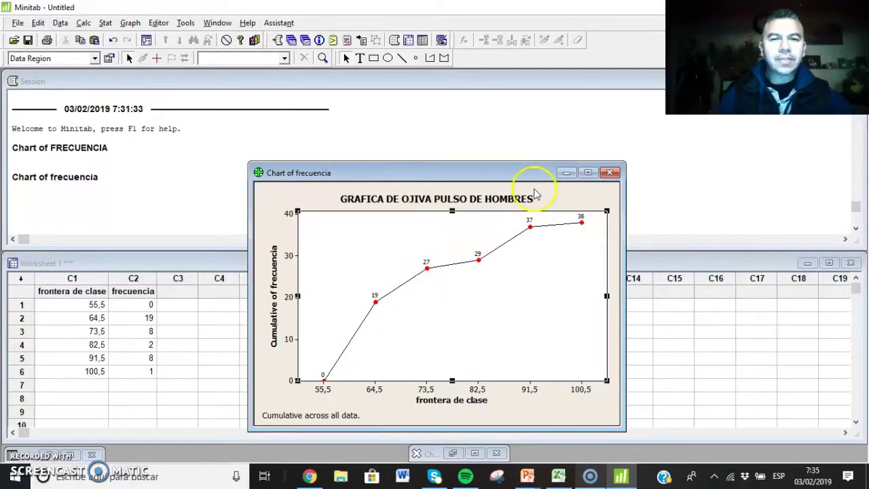
# Step: Close the men's pulse ogive chart without saving it to a separate file
pyautogui.click(609, 174)
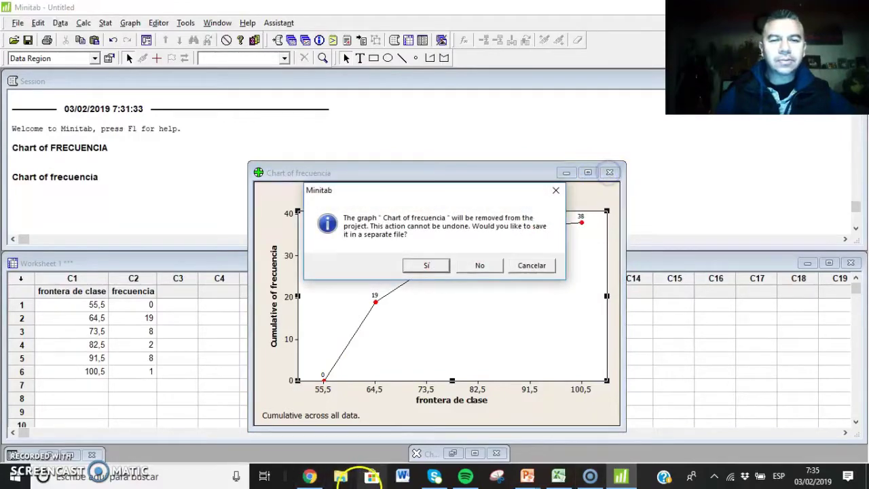
pyautogui.click(555, 191)
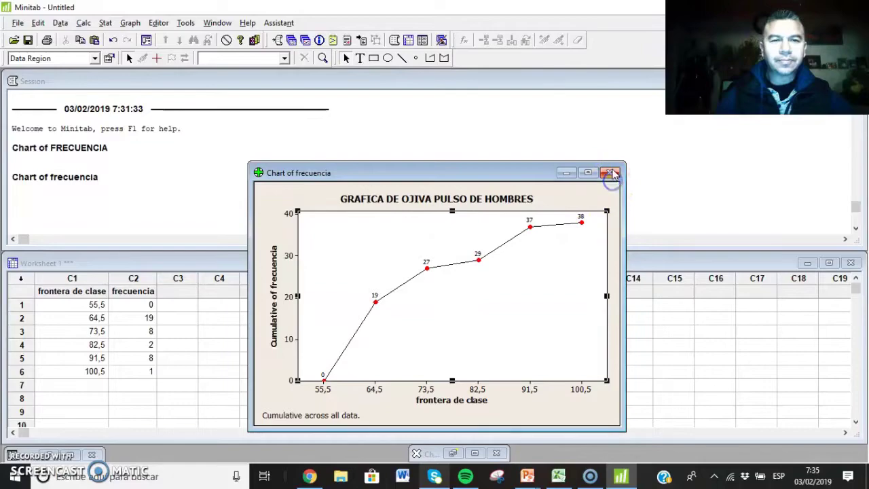
pyautogui.click(611, 173)
pyautogui.click(476, 264)
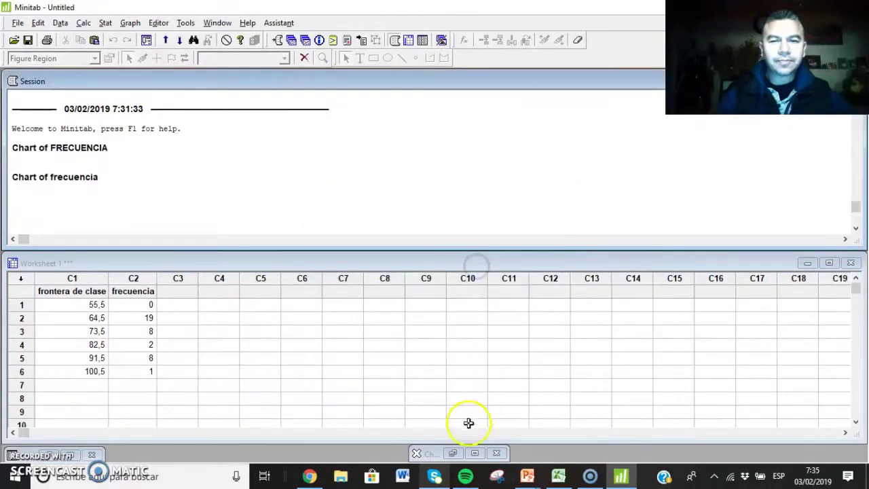
# Step: Switch to the presentaciones file in PowerPoint and view the Gráfica de Puntos definition on slide 40
pyautogui.click(527, 475)
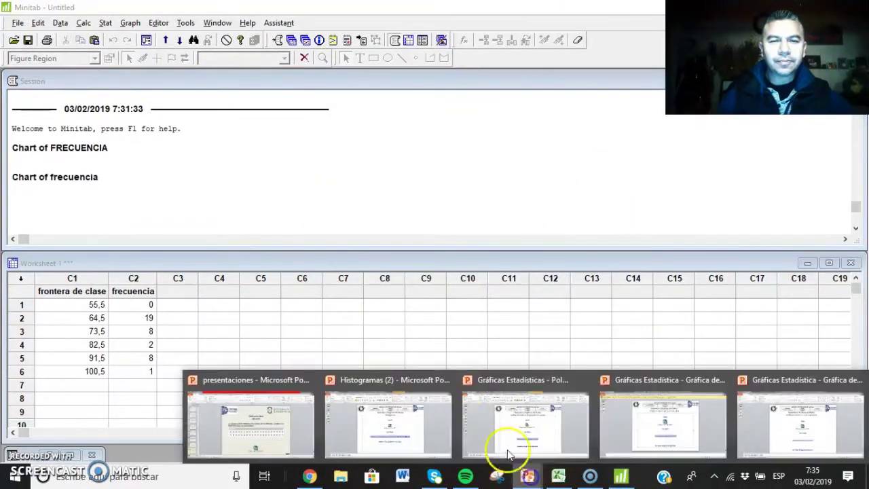
pyautogui.click(264, 427)
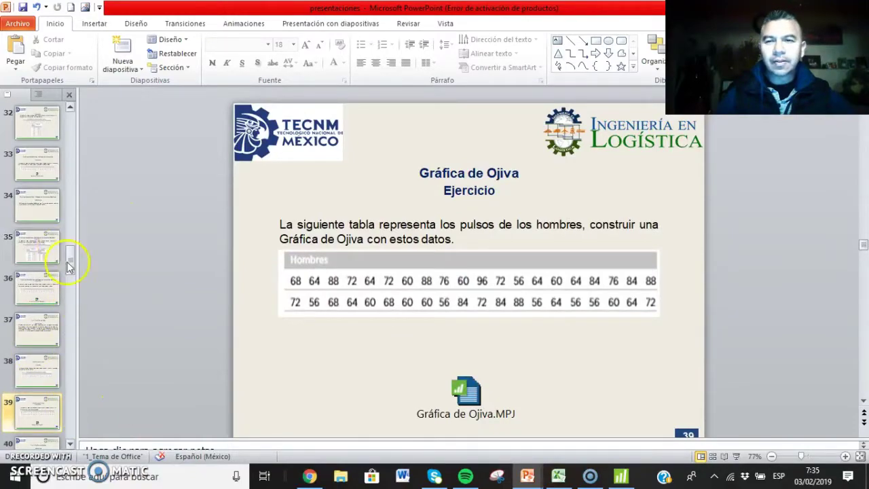
pyautogui.click(65, 444)
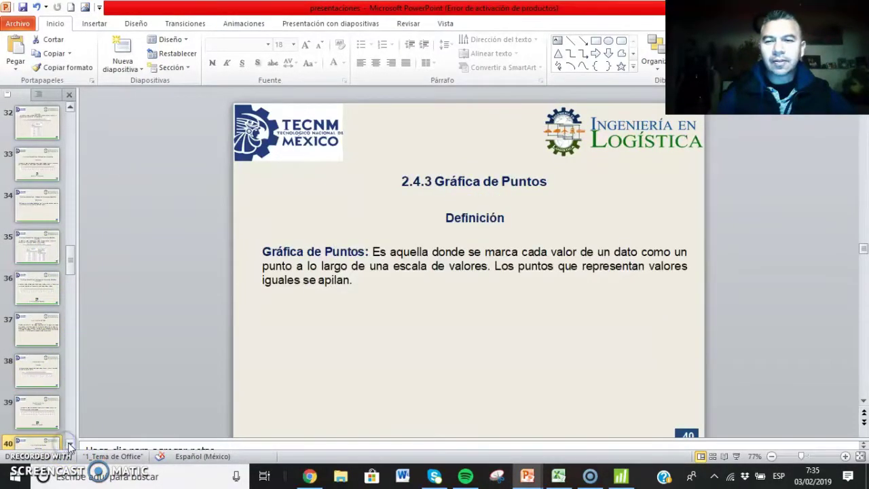
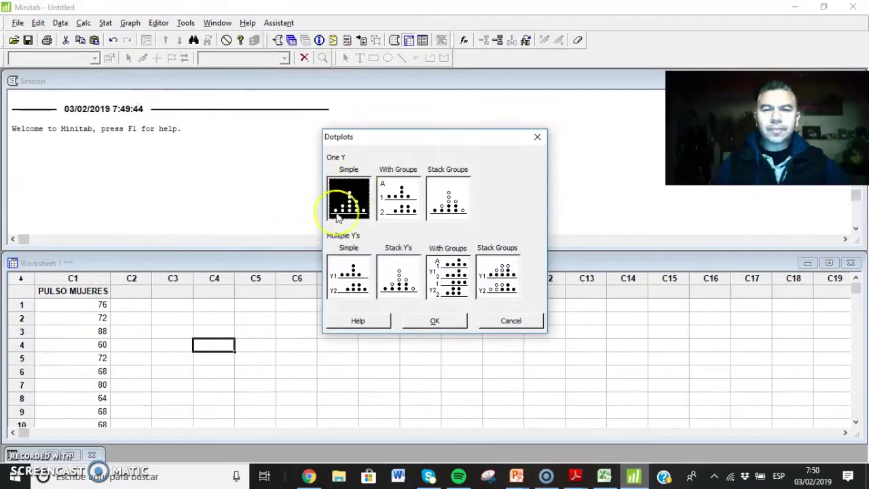
# Step: Set up a simple one-Y dotplot with PULSO MUJERES as the graph variable, and review its scale and multiple graphs options
pyautogui.click(433, 321)
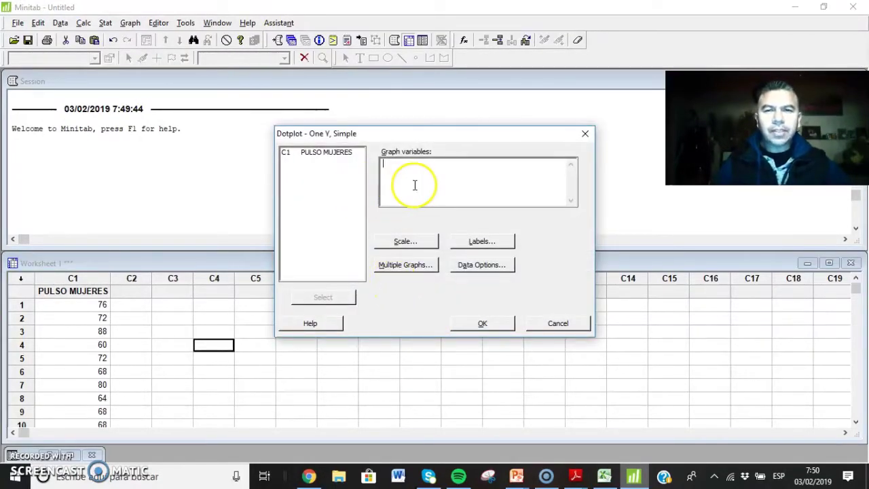
pyautogui.doubleClick(328, 153)
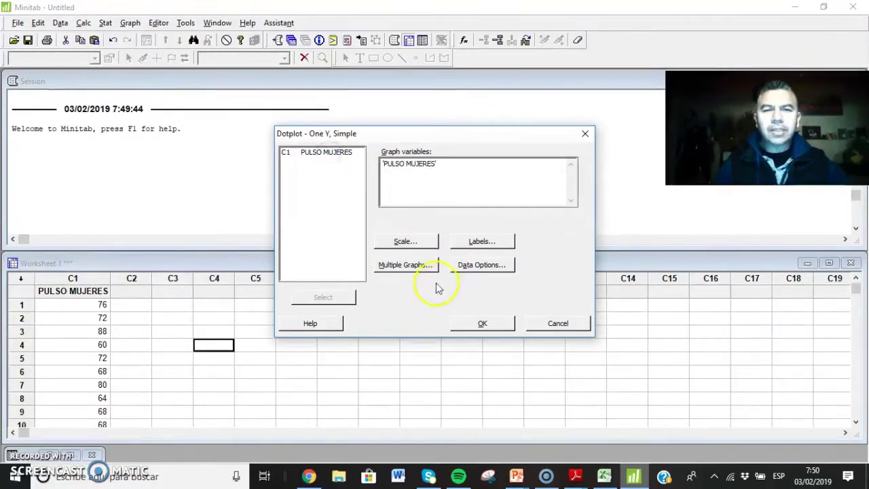
pyautogui.click(407, 241)
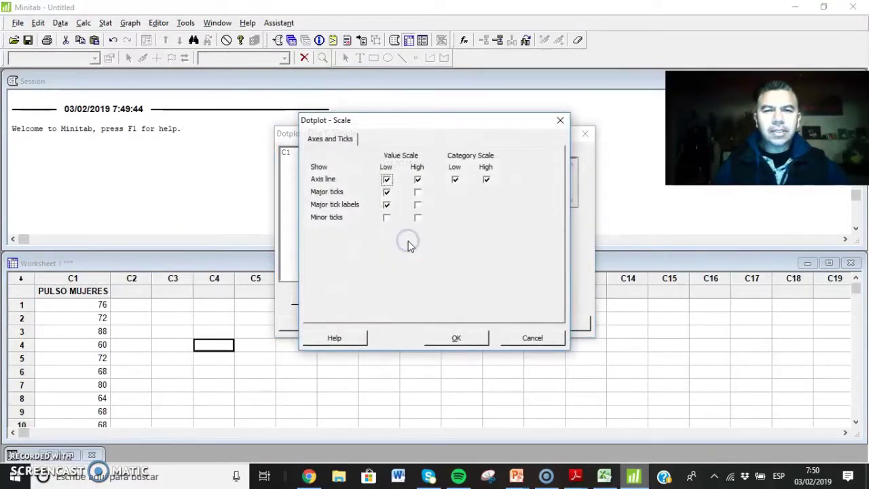
pyautogui.click(558, 122)
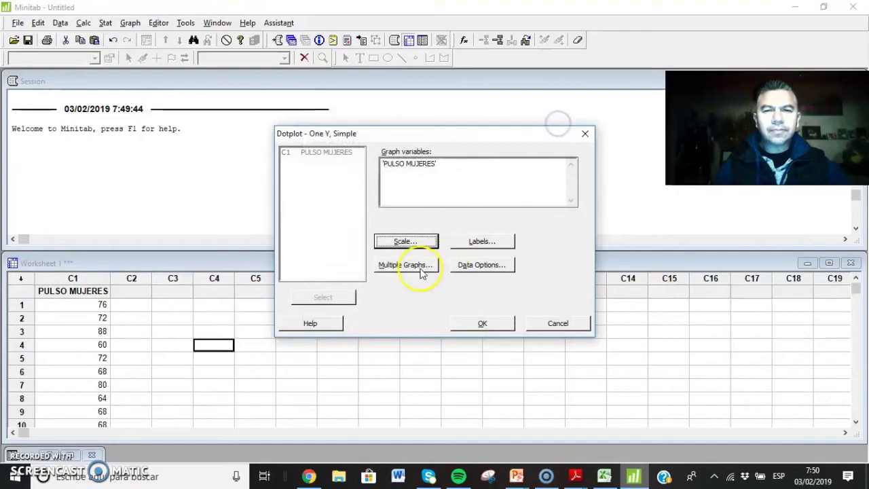
pyautogui.click(416, 266)
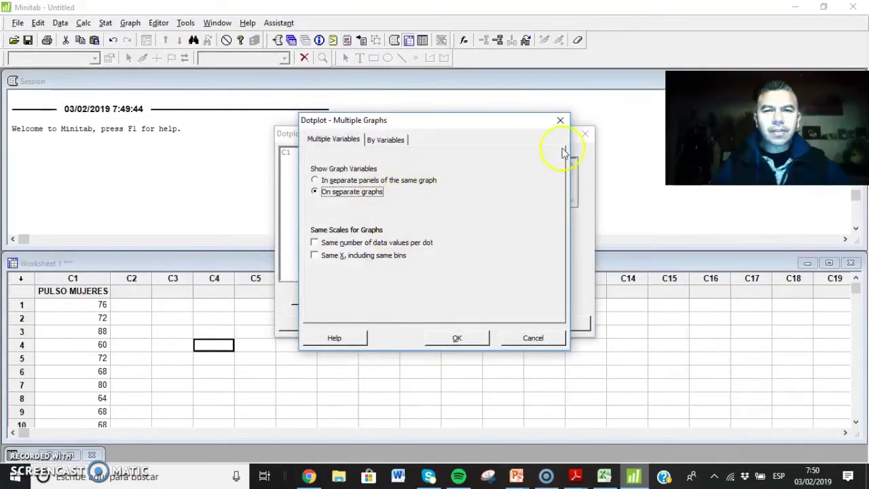
pyautogui.click(560, 120)
# Step: Title the dotplot GRAFICA DE PUNTOS PULSO DE MUJRES, then generate it and move its window clear of the worksheet data
pyautogui.click(488, 241)
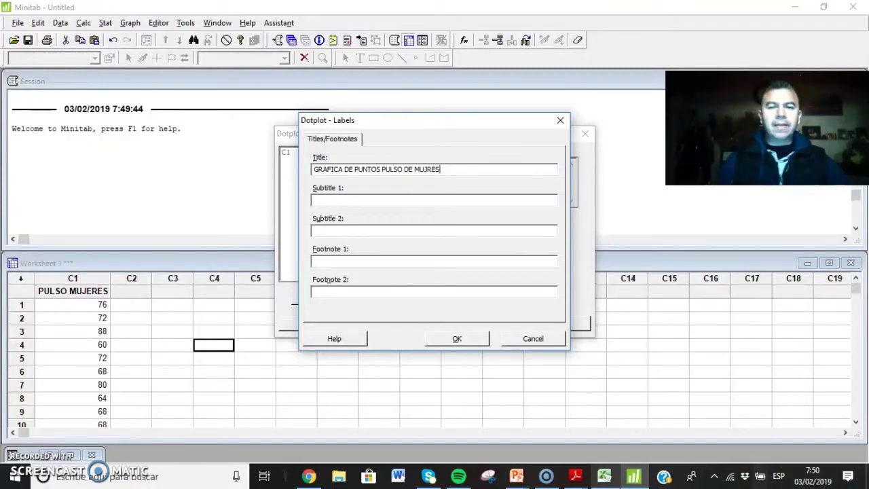
pyautogui.click(464, 339)
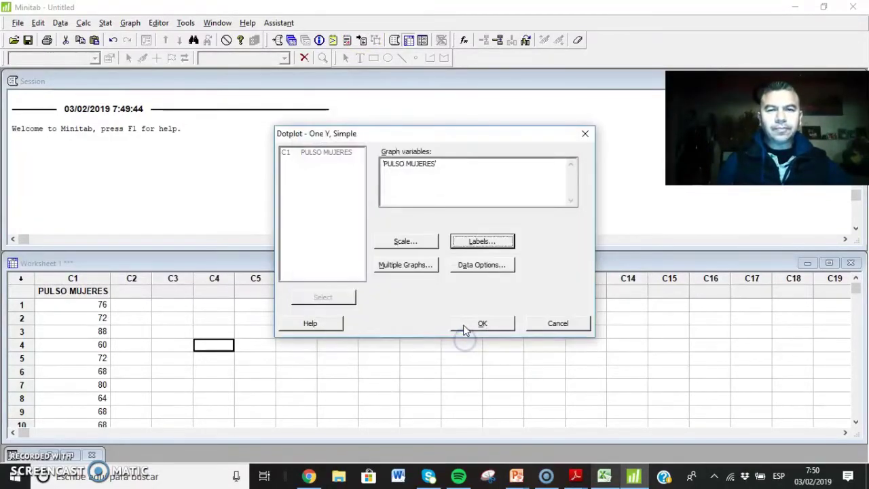
pyautogui.click(479, 323)
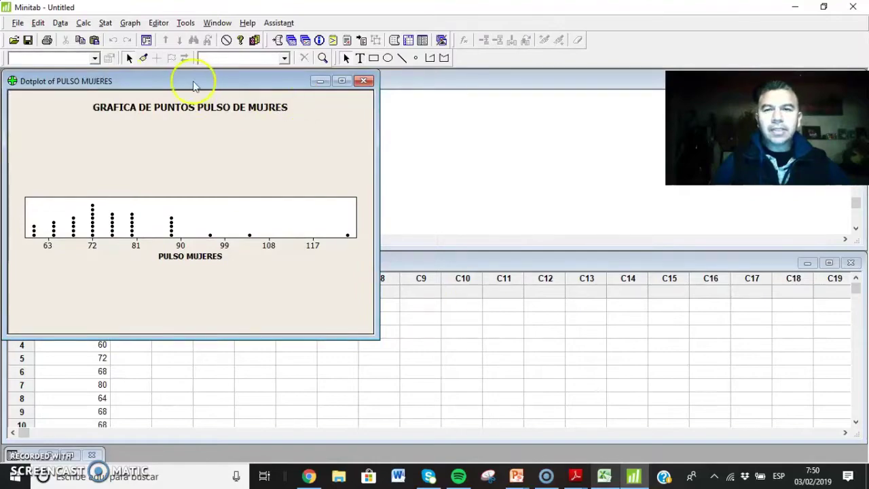
pyautogui.moveTo(194, 77); pyautogui.dragTo(449, 174)
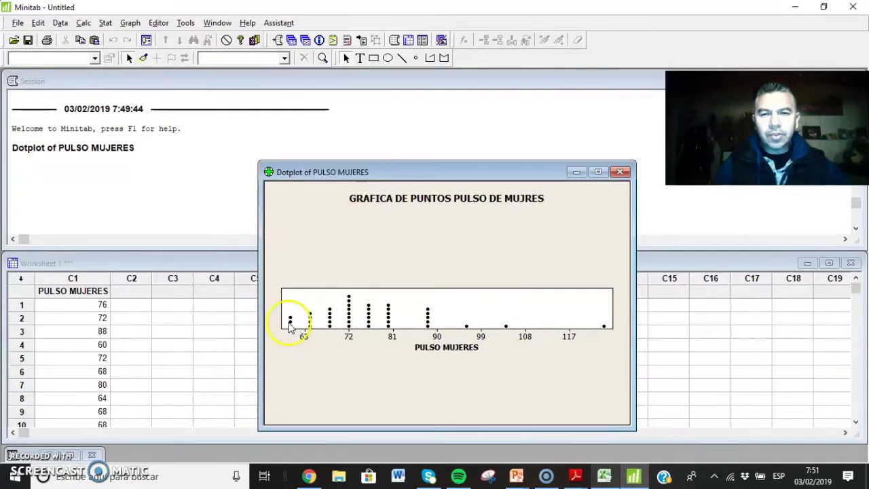
pyautogui.moveTo(289, 326)
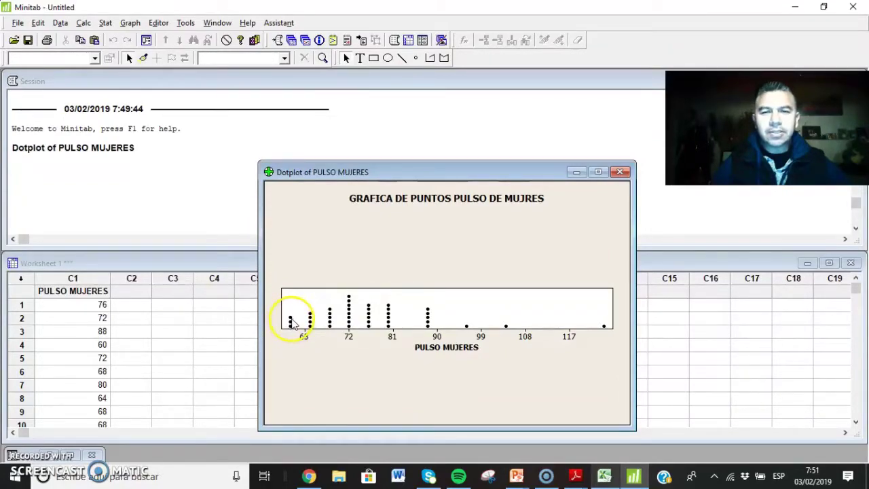
# Step: Identify the worksheet row behind a dot in the dotplot's lowest-value stack and check its PULSO MUJERES value in row 29
pyautogui.click(289, 321)
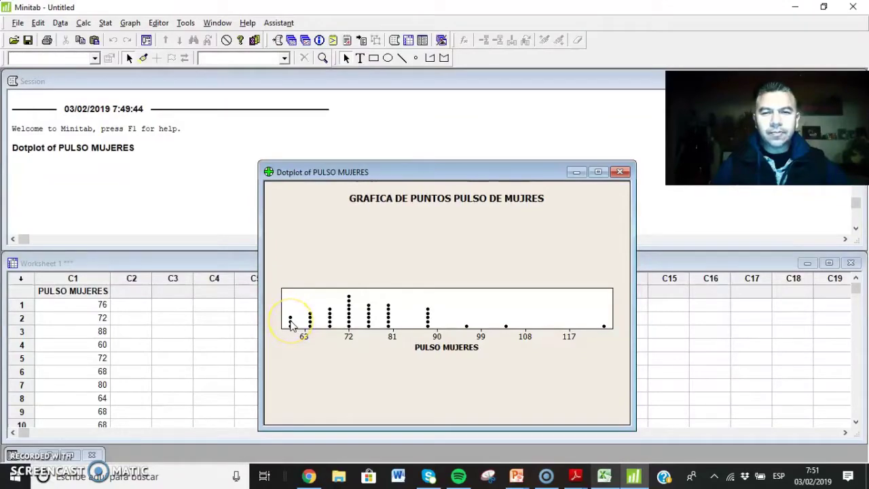
pyautogui.moveTo(291, 324)
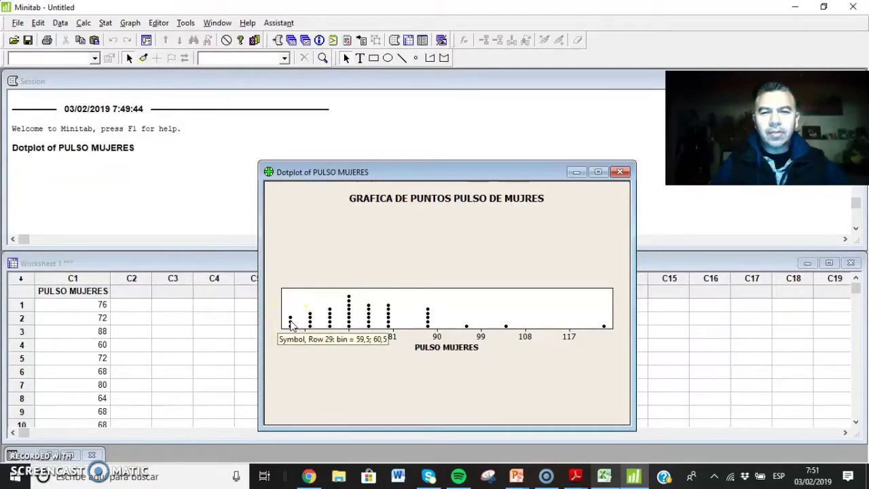
pyautogui.click(299, 355)
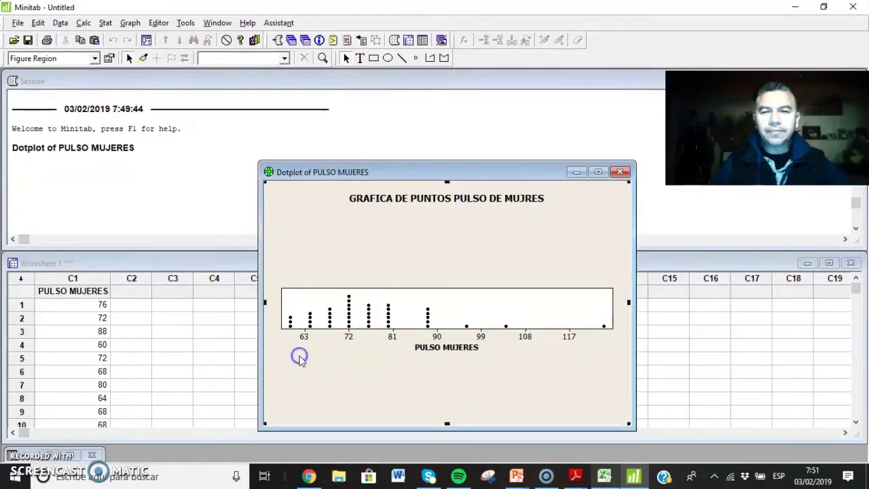
pyautogui.scroll(-8, 113, 367)
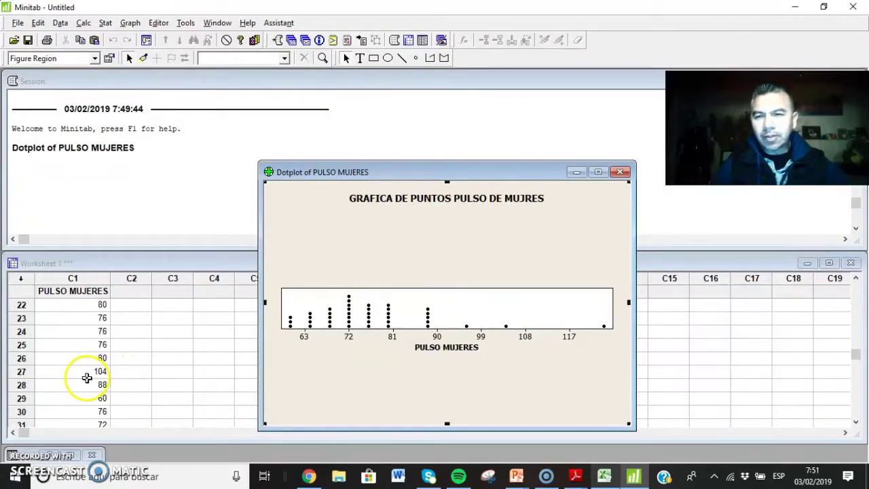
pyautogui.scroll(-5, 85, 377)
pyautogui.scroll(2, 85, 374)
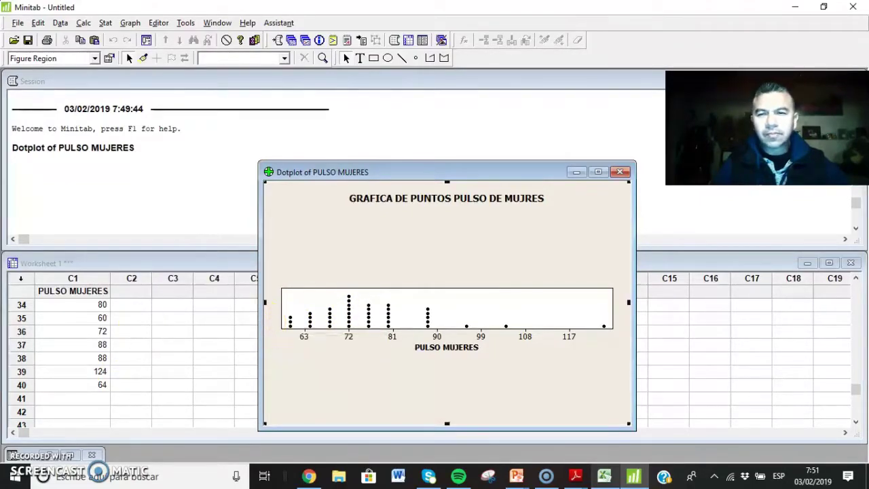
pyautogui.scroll(3, 30, 345)
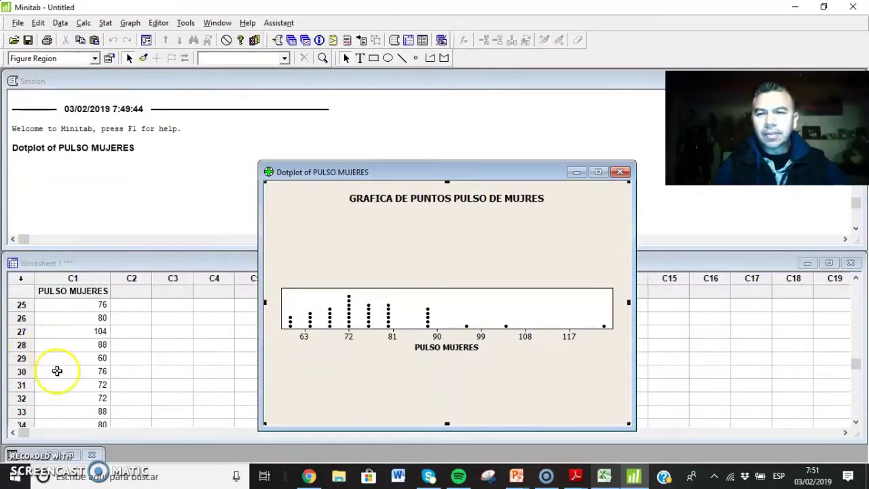
pyautogui.click(102, 358)
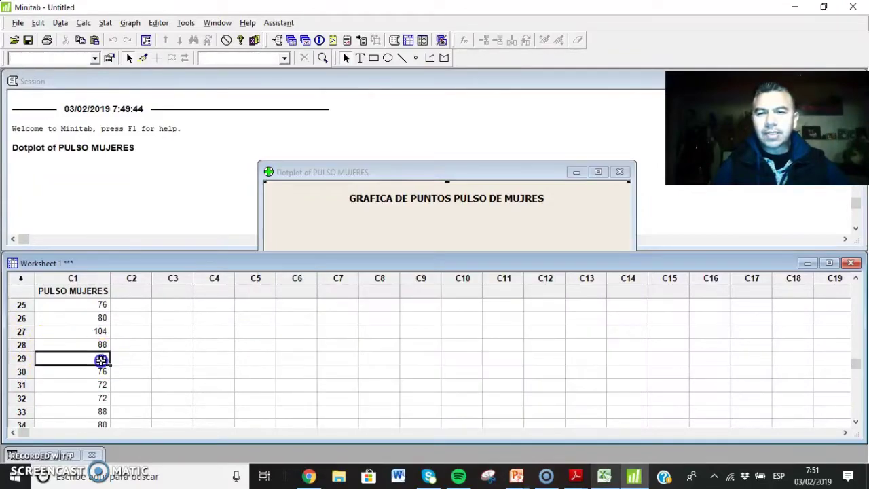
pyautogui.click(278, 237)
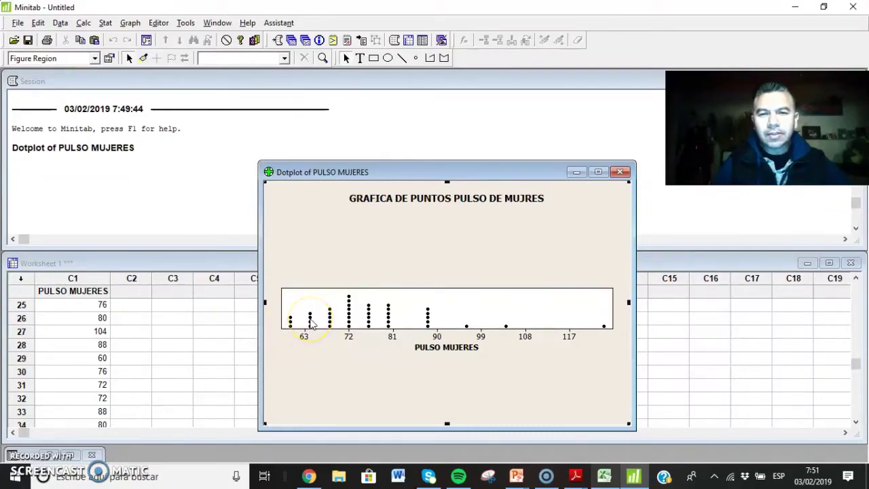
# Step: Inspect a dot in the dotplot's second-lowest stack and check the matching PULSO MUJERES value in worksheet row 21
pyautogui.moveTo(310, 324)
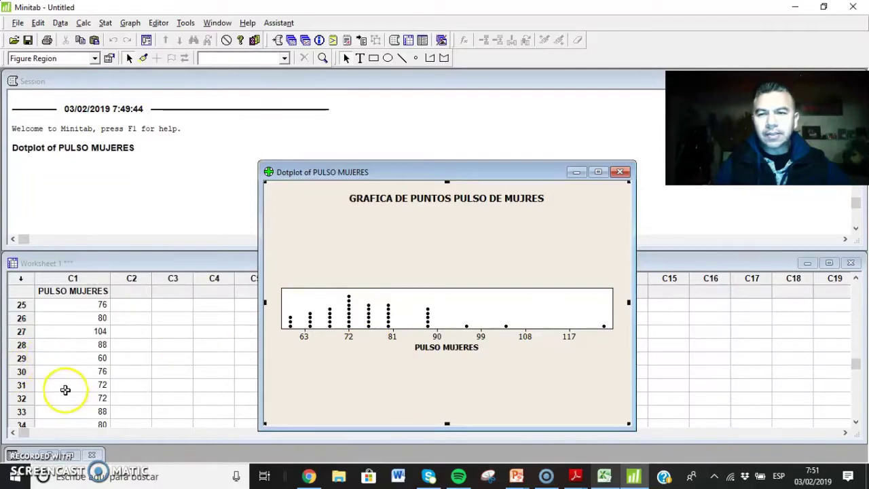
pyautogui.scroll(1, 69, 345)
pyautogui.scroll(1, 71, 345)
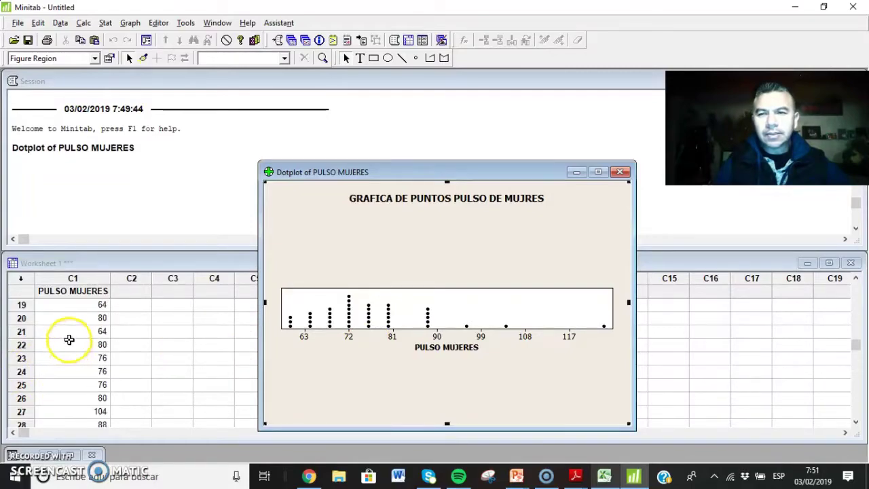
pyautogui.click(100, 335)
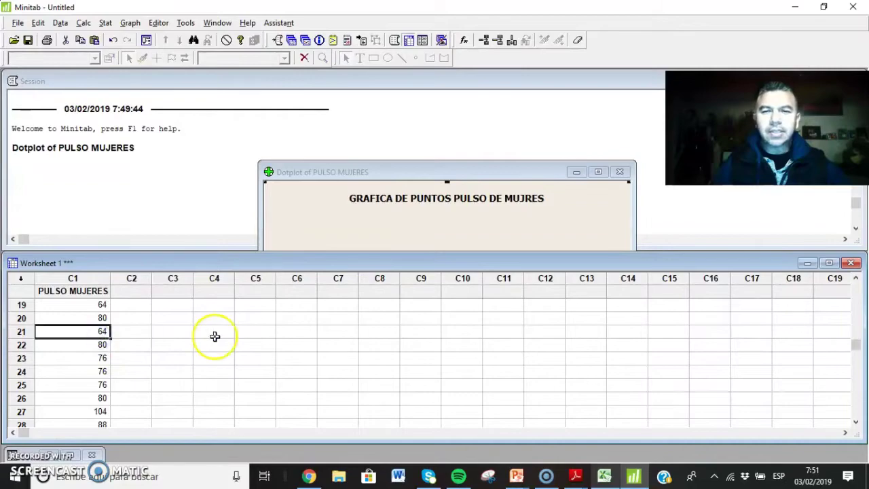
pyautogui.click(288, 201)
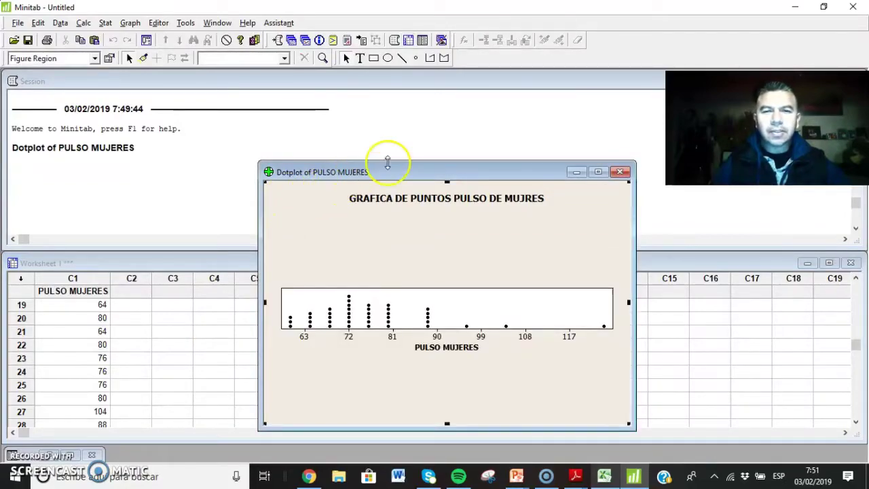
# Step: Minimize the women's dotplot window and switch to PowerPoint to view the men's Gráfica de Puntos exercise on slide 42
pyautogui.moveTo(407, 172); pyautogui.dragTo(442, 160)
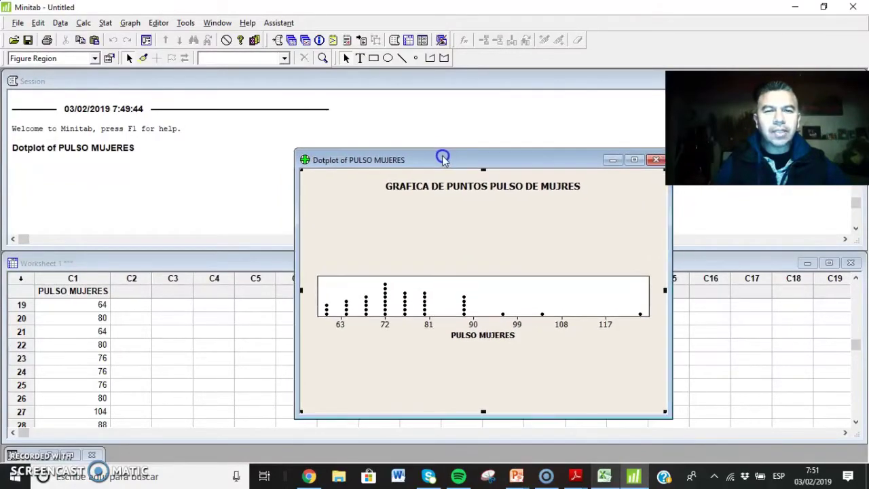
pyautogui.click(612, 160)
pyautogui.click(516, 476)
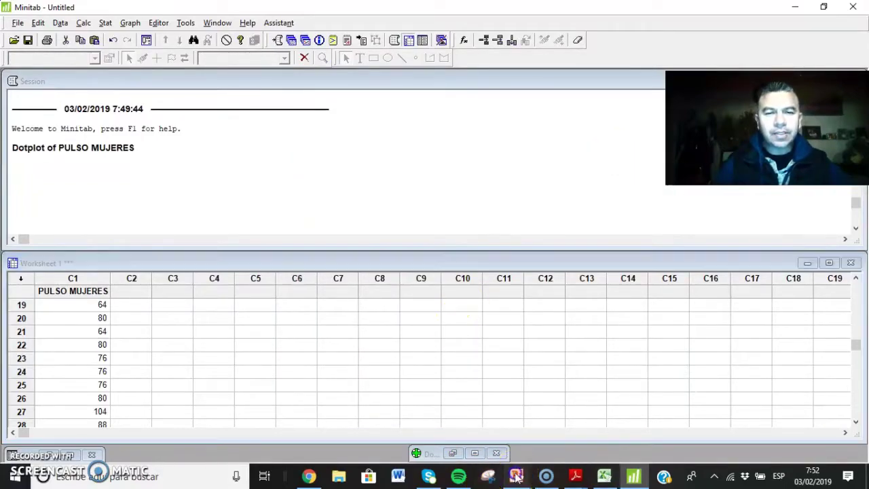
pyautogui.click(247, 427)
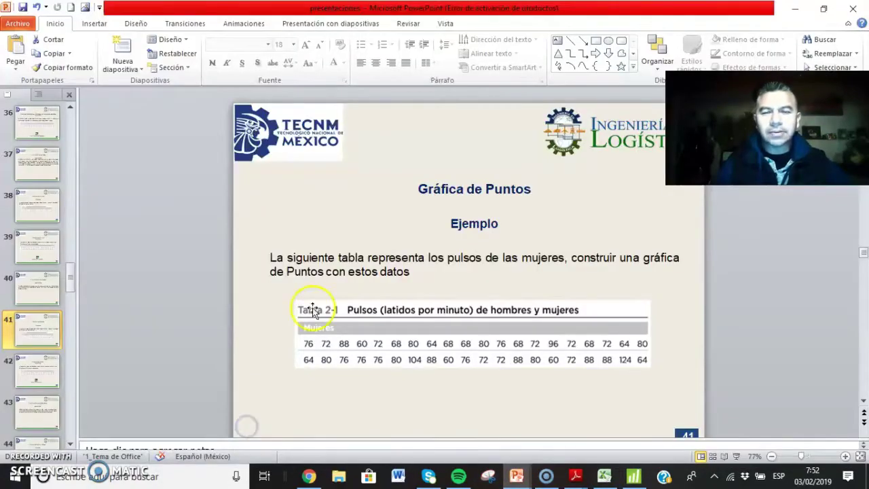
pyautogui.click(37, 372)
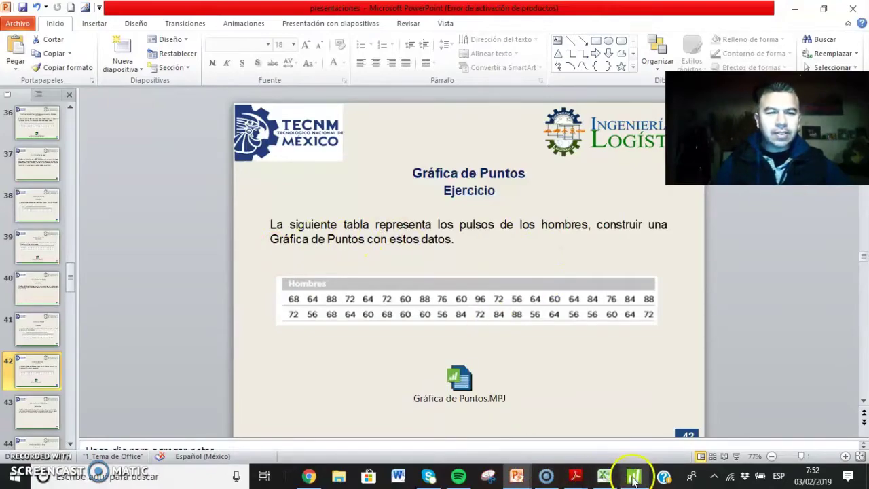
# Step: Switch to Excel and copy the whole PULSO HOMBRES column from the Graf. de Ojivas sheet
pyautogui.click(603, 477)
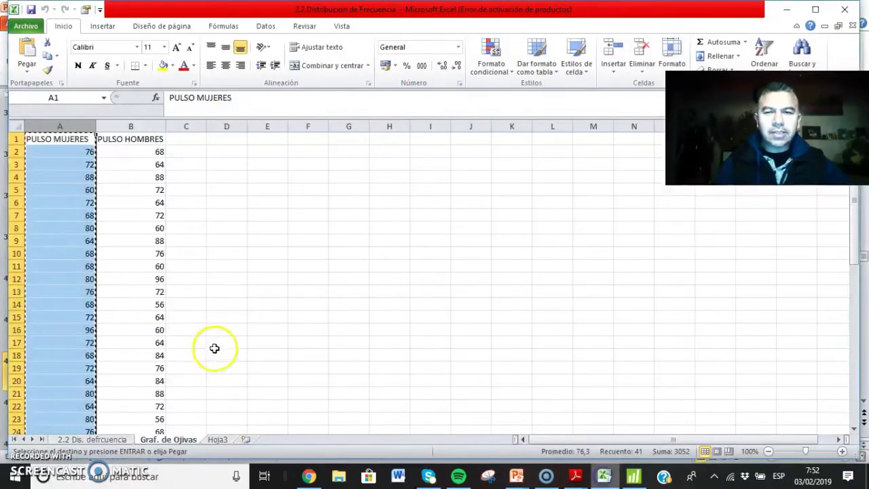
pyautogui.click(129, 138)
pyautogui.click(131, 128)
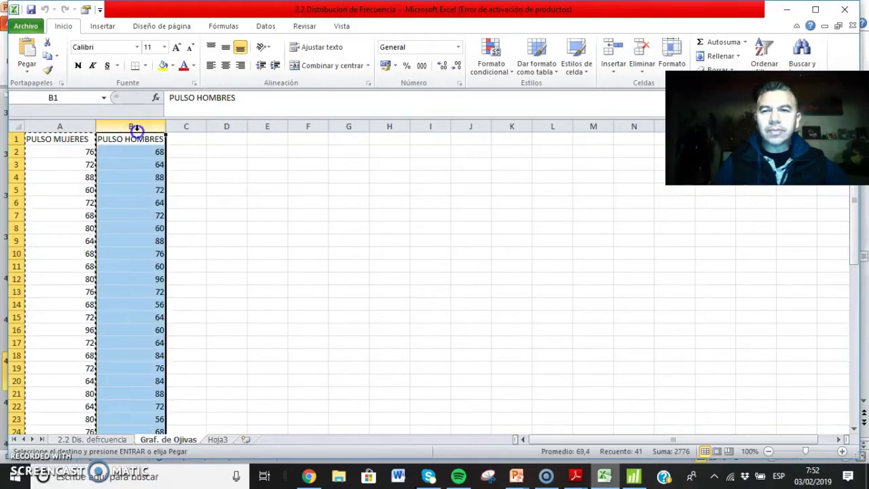
pyautogui.rightClick(133, 129)
pyautogui.click(170, 154)
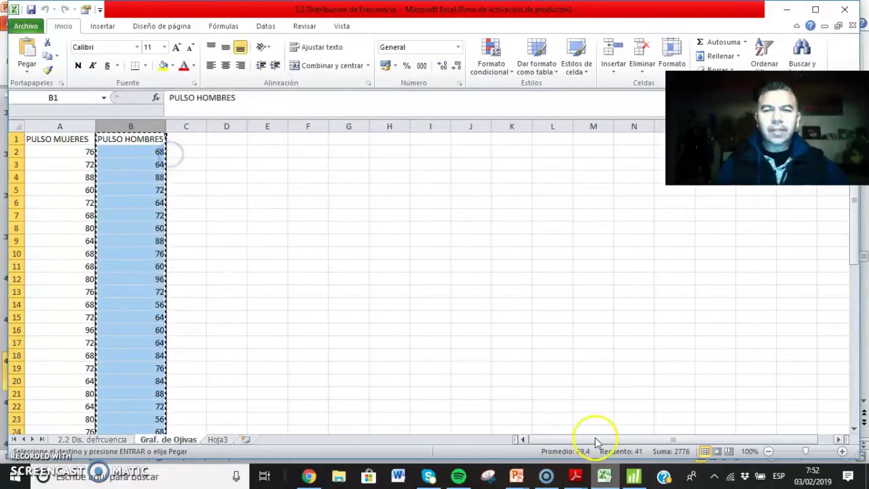
# Step: Switch to Minitab and paste the copied men's pulse data into worksheet column C2
pyautogui.click(633, 478)
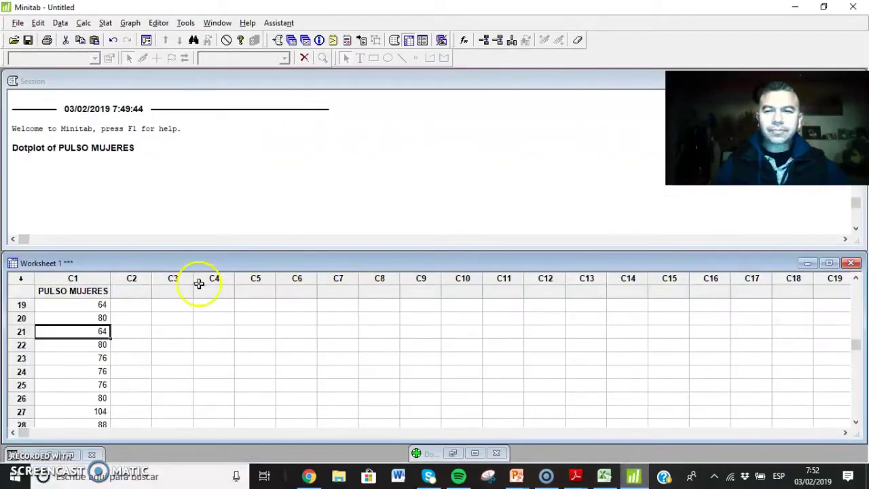
pyautogui.click(135, 278)
pyautogui.rightClick(140, 278)
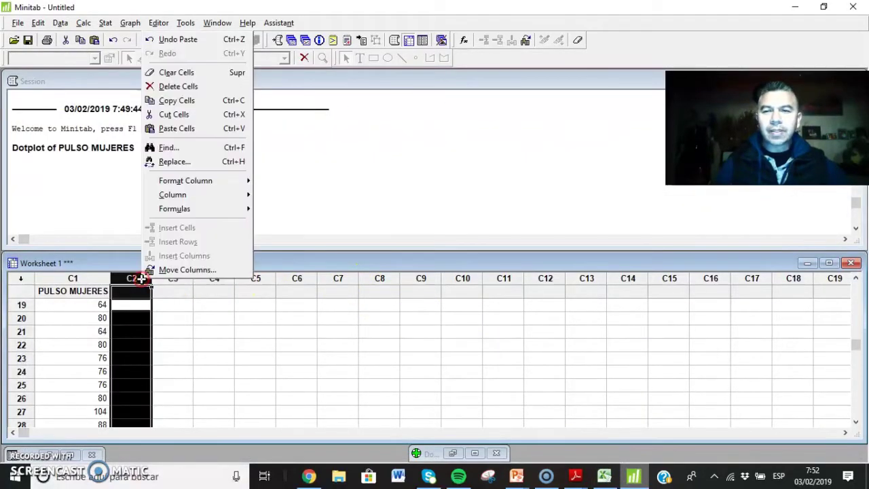
pyautogui.click(182, 129)
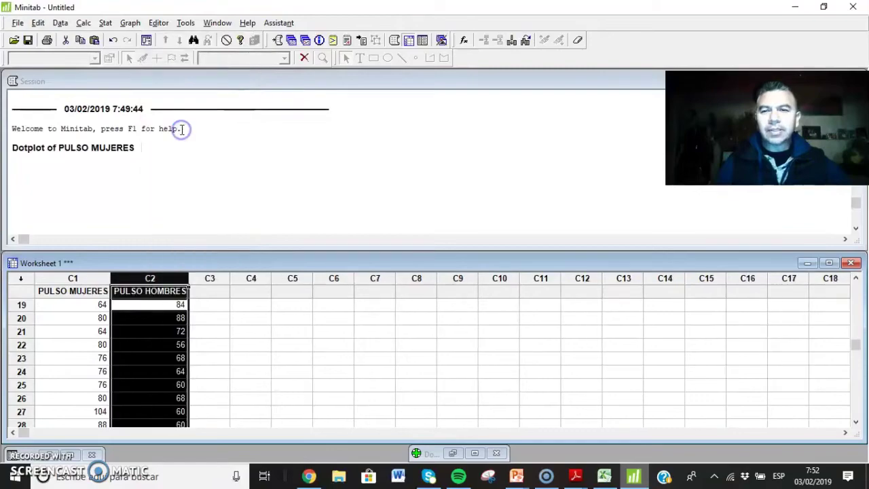
# Step: Delete the PULSO MUJERES column from the worksheet and review the PULSO HOMBRES data from first row to last
pyautogui.click(87, 281)
pyautogui.rightClick(89, 281)
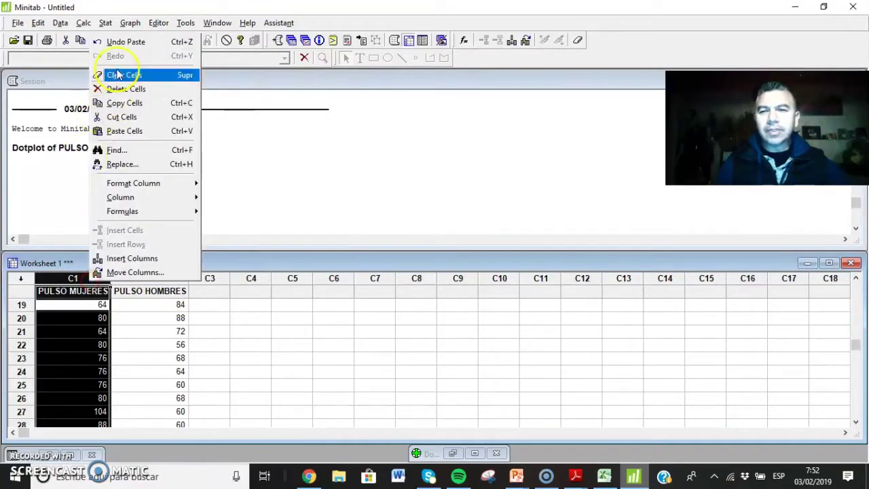
pyautogui.click(102, 88)
pyautogui.click(188, 314)
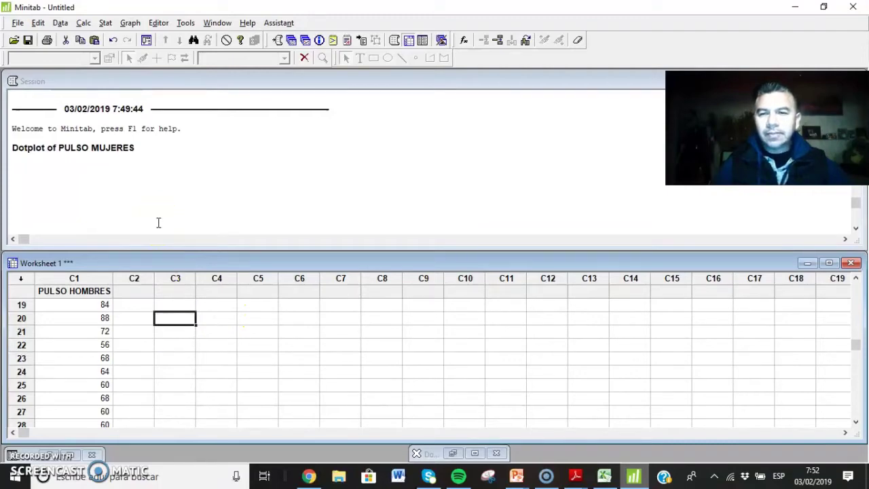
pyautogui.scroll(6, 39, 330)
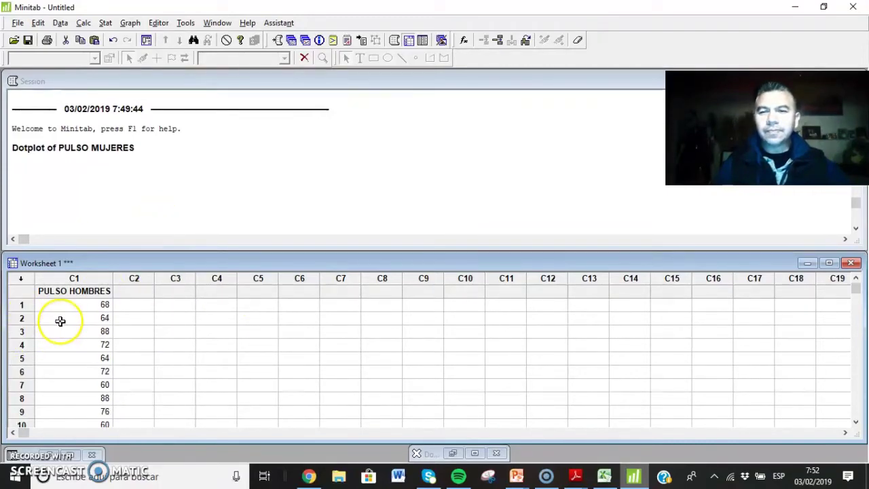
pyautogui.scroll(-8, 61, 324)
pyautogui.scroll(-6, 61, 330)
pyautogui.scroll(1, 70, 353)
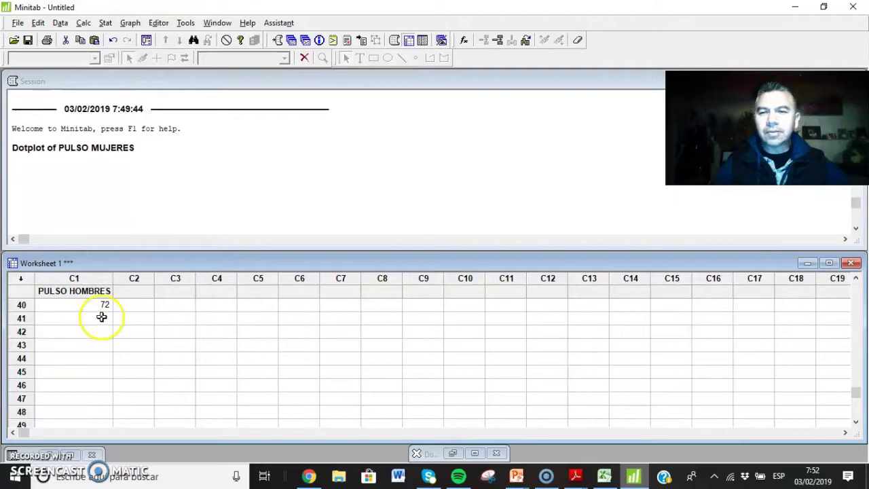
pyautogui.scroll(13, 90, 311)
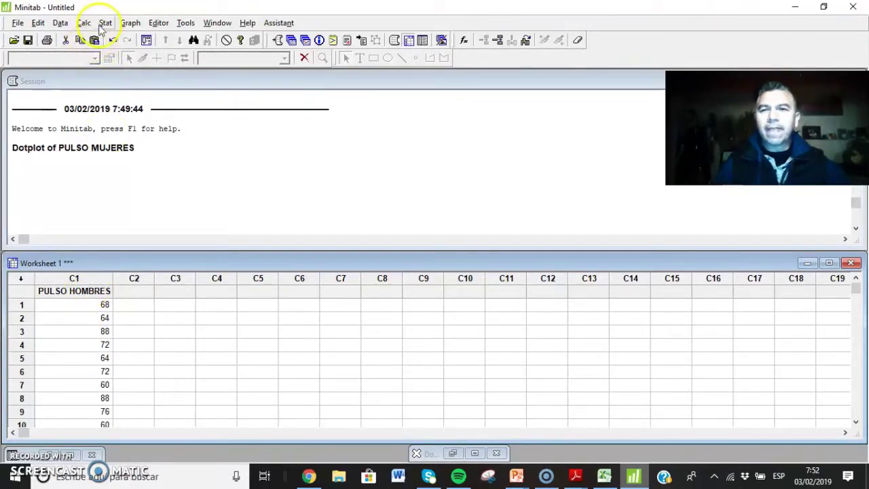
# Step: Set up a simple one-Y dotplot with PULSO HOMBRES replacing PULSO MUJERES as the graph variable
pyautogui.click(131, 23)
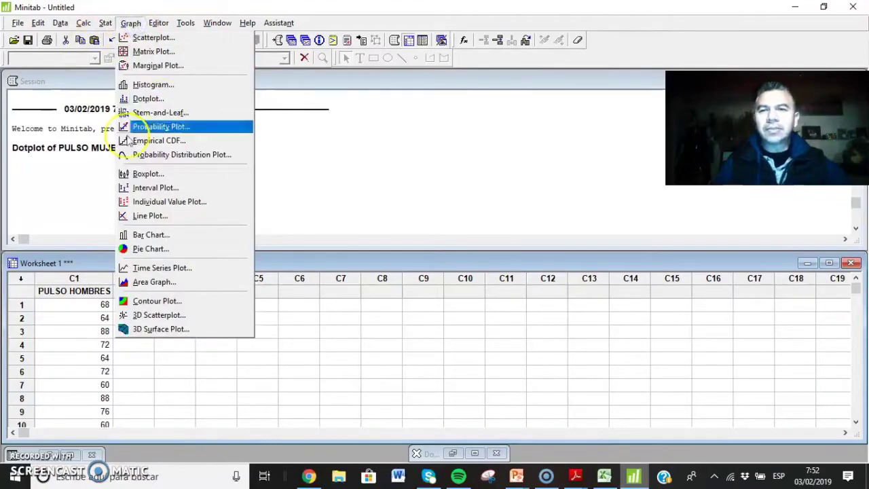
pyautogui.click(151, 99)
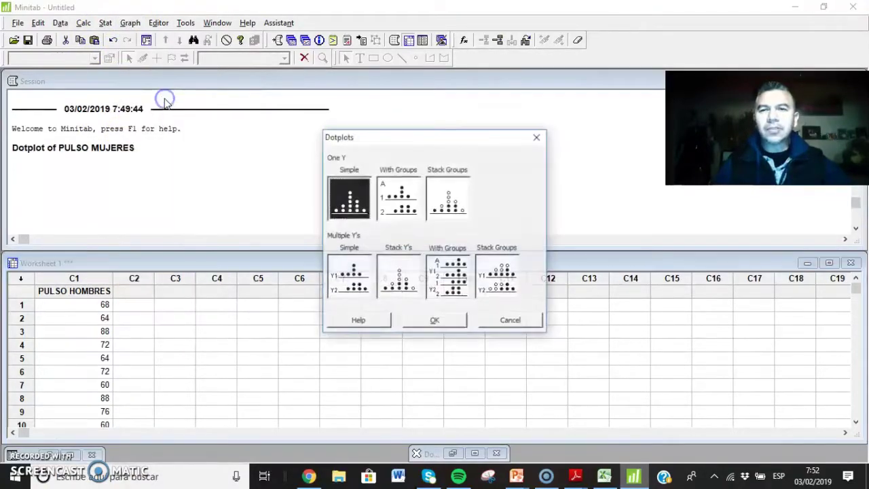
pyautogui.click(425, 319)
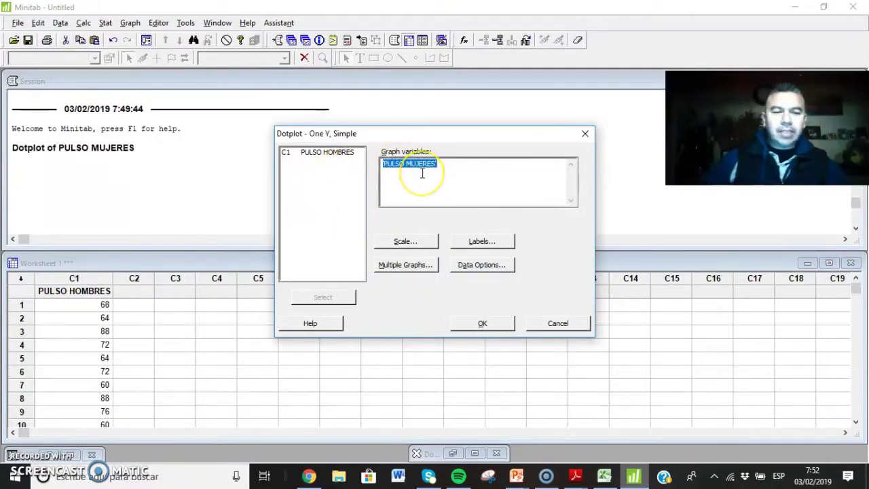
pyautogui.press('BackSpace')
pyautogui.doubleClick(327, 153)
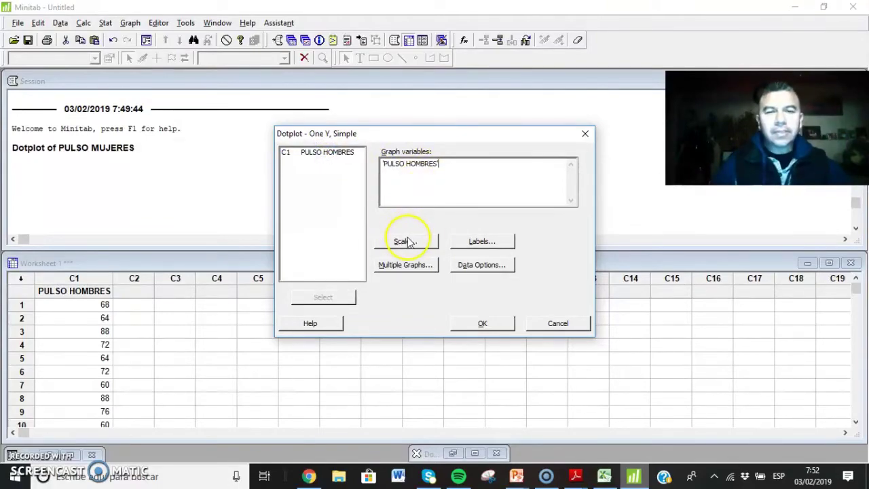
# Step: Title the dotplot GRAFICA DE PUNTOS PULSO DE HOMBRES, generate it and move its window clear of the worksheet data
pyautogui.click(491, 246)
pyautogui.click(451, 169)
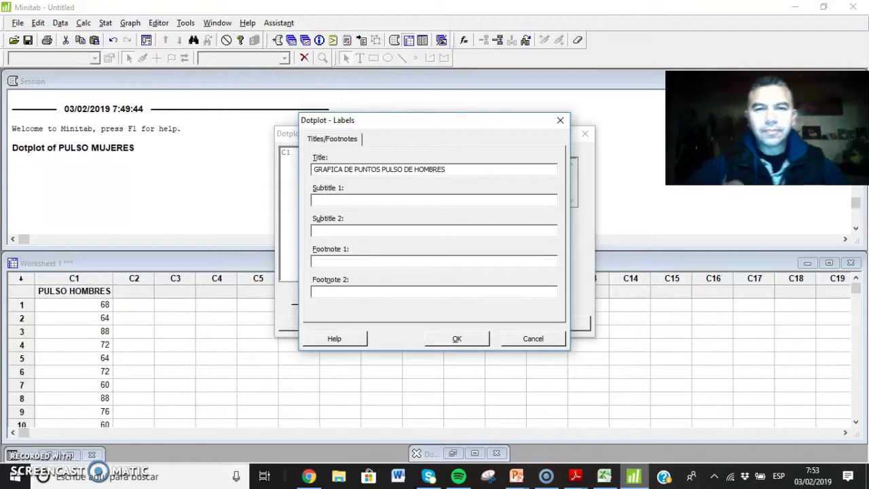
pyautogui.click(457, 340)
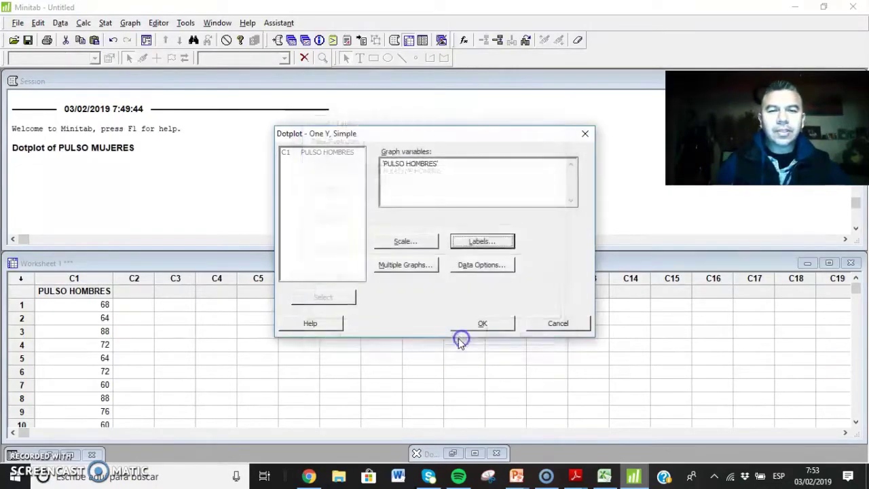
pyautogui.click(484, 323)
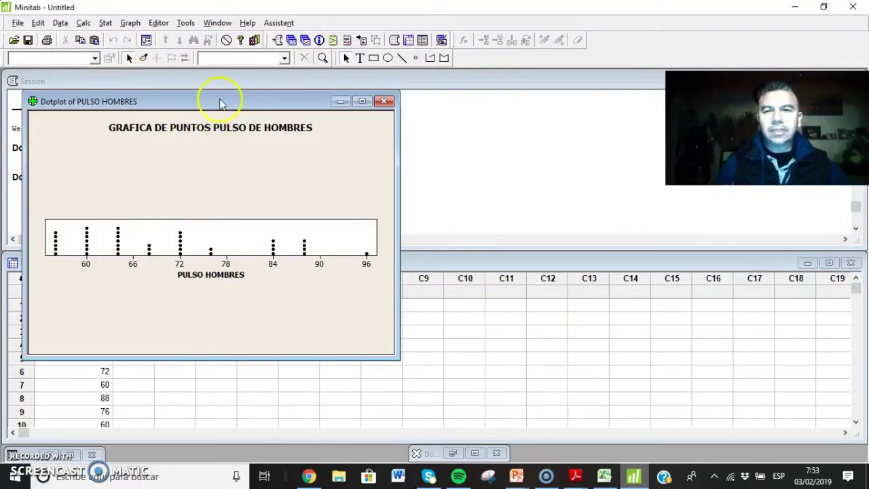
pyautogui.moveTo(219, 103); pyautogui.dragTo(428, 192)
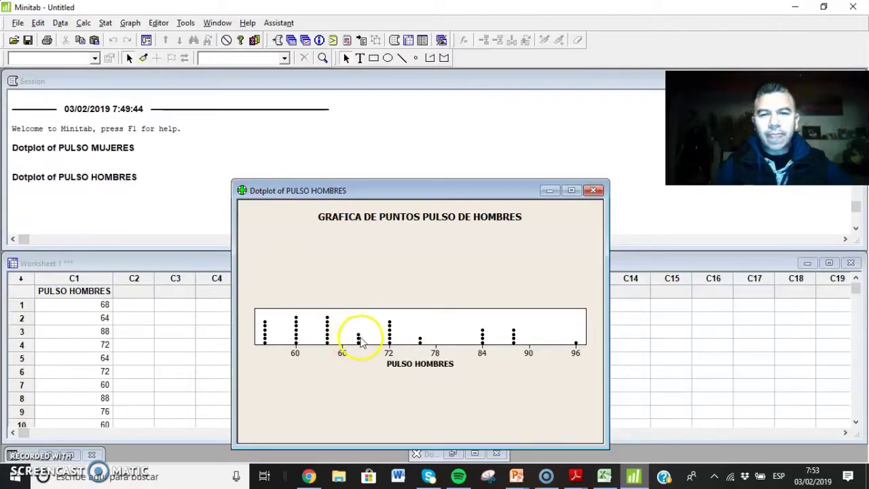
# Step: Examine the dots at 68 and 60 in the men's dotplot against their matching worksheet rows, keeping the graph clear of the data
pyautogui.moveTo(358, 338)
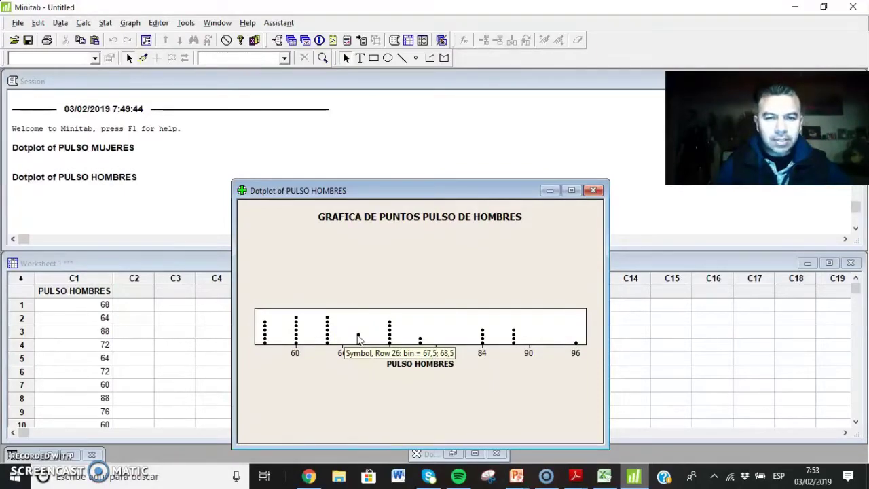
pyautogui.scroll(-4, 157, 355)
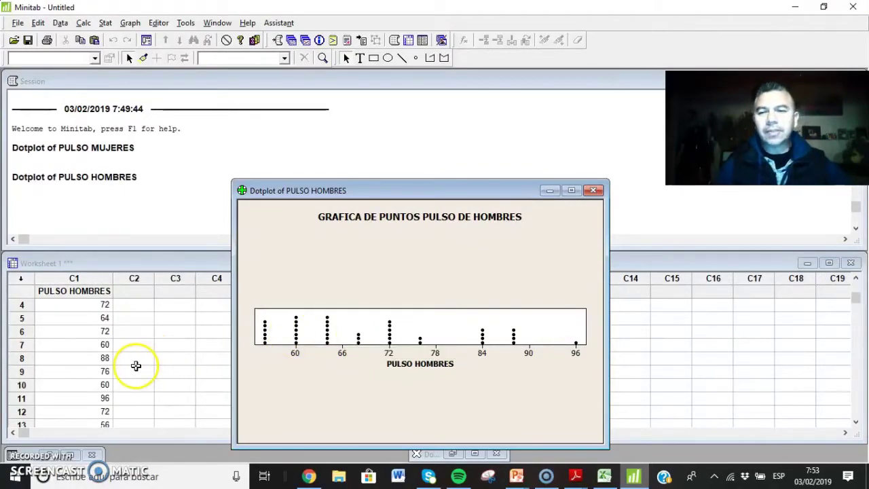
pyautogui.scroll(-3, 79, 396)
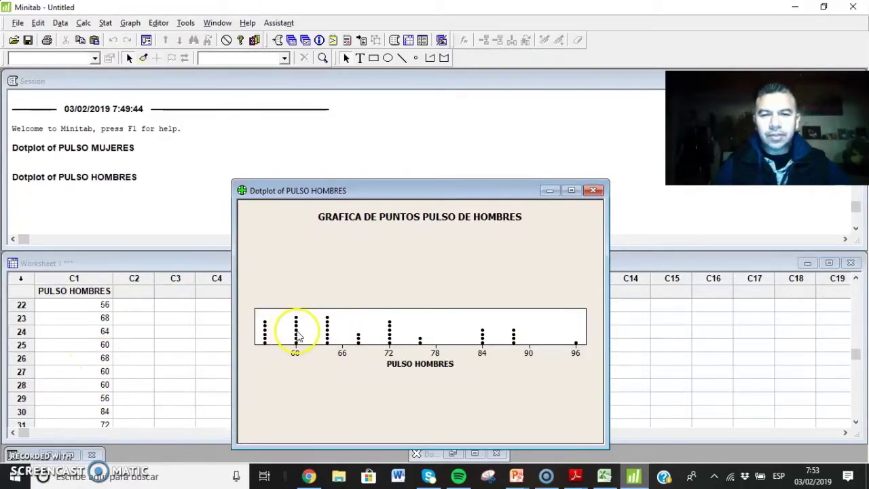
pyautogui.moveTo(299, 337)
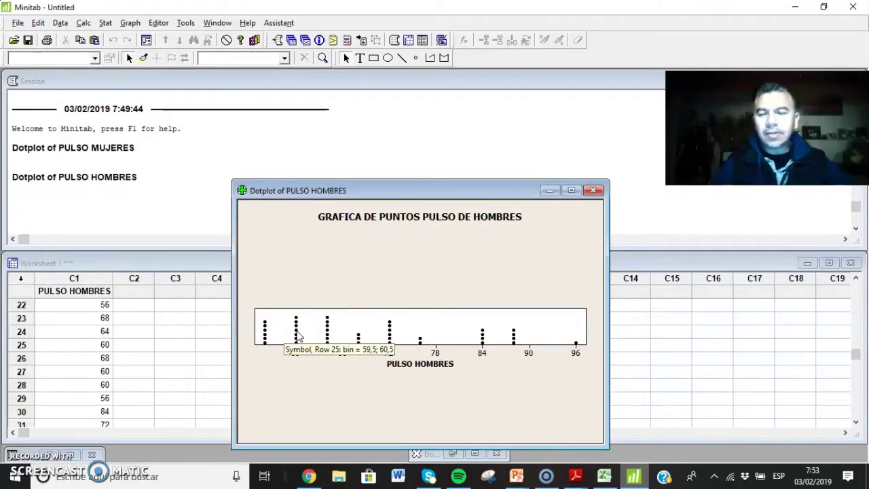
pyautogui.click(93, 345)
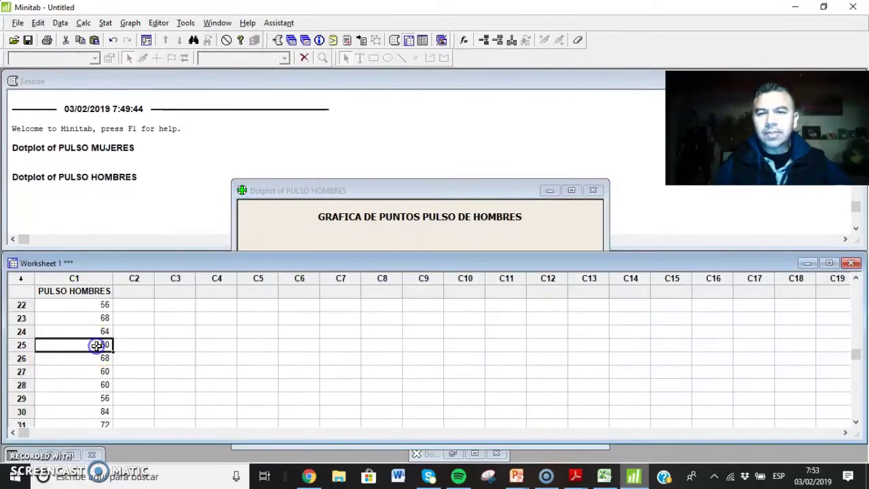
pyautogui.click(253, 246)
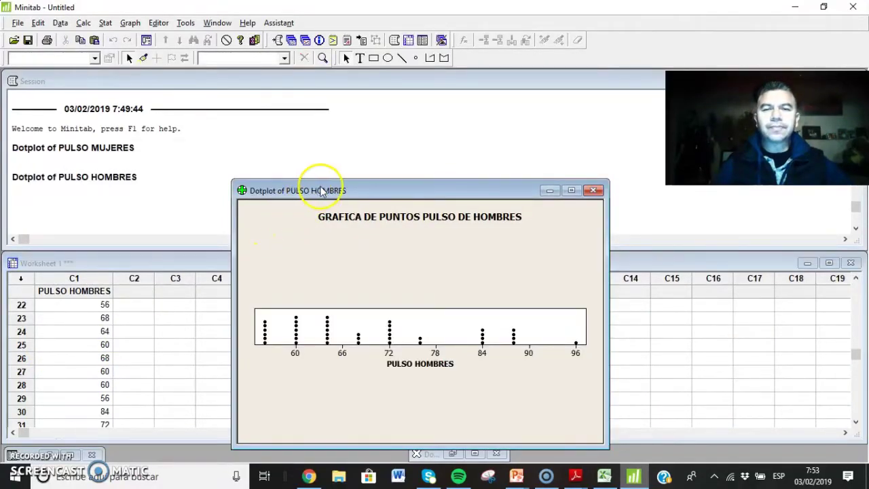
pyautogui.moveTo(322, 190); pyautogui.dragTo(392, 139)
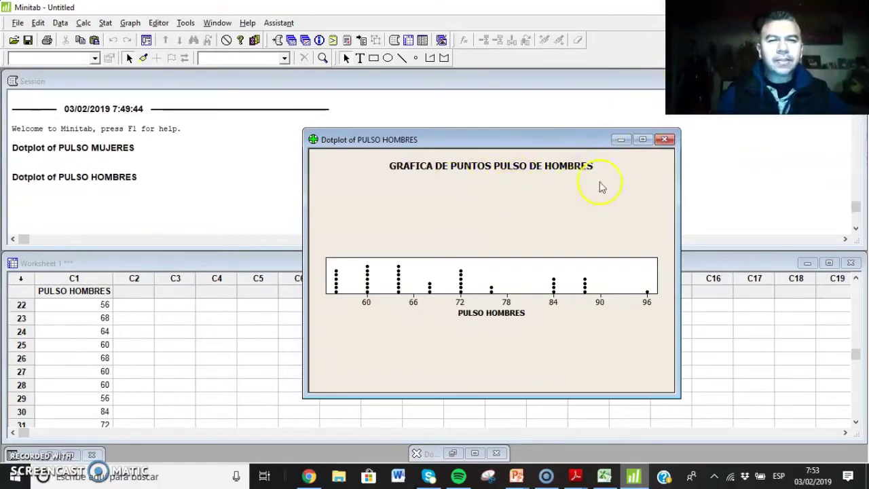
# Step: Start closing the men's dotplot, switch to the PowerPoint deck presentaciones and go to slide 43, Gráfica de Tallo y Hojas
pyautogui.click(665, 141)
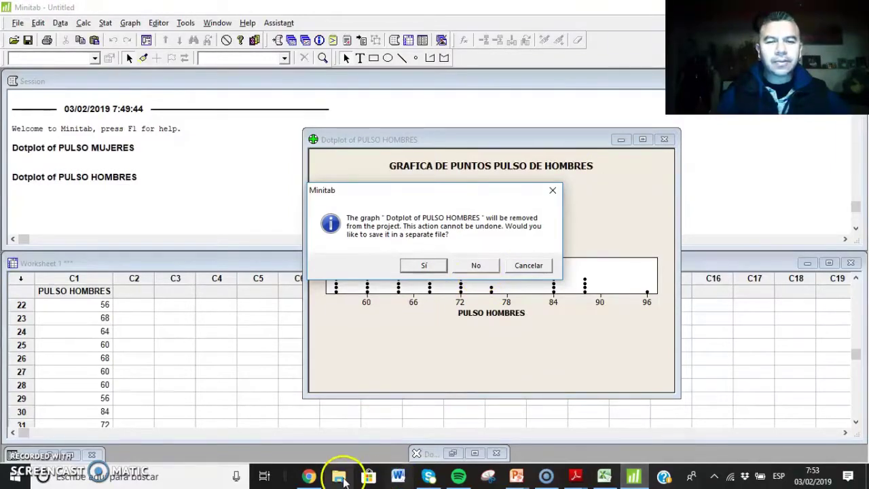
pyautogui.click(516, 477)
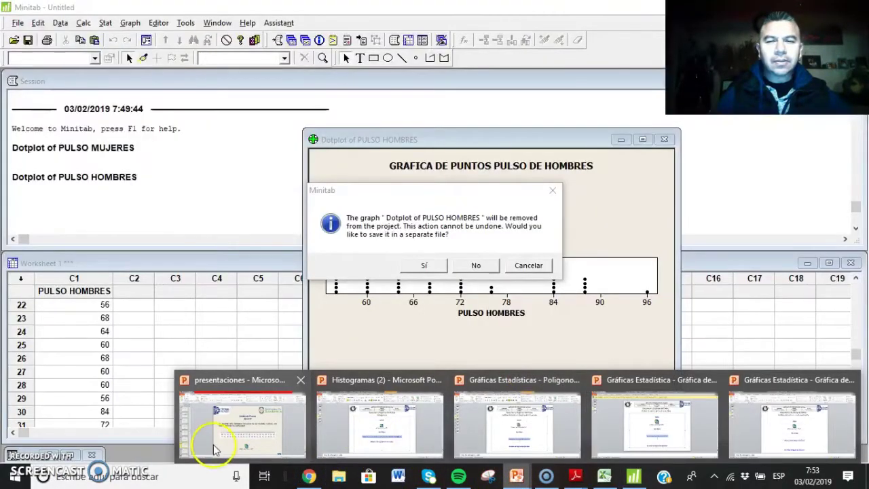
pyautogui.click(241, 427)
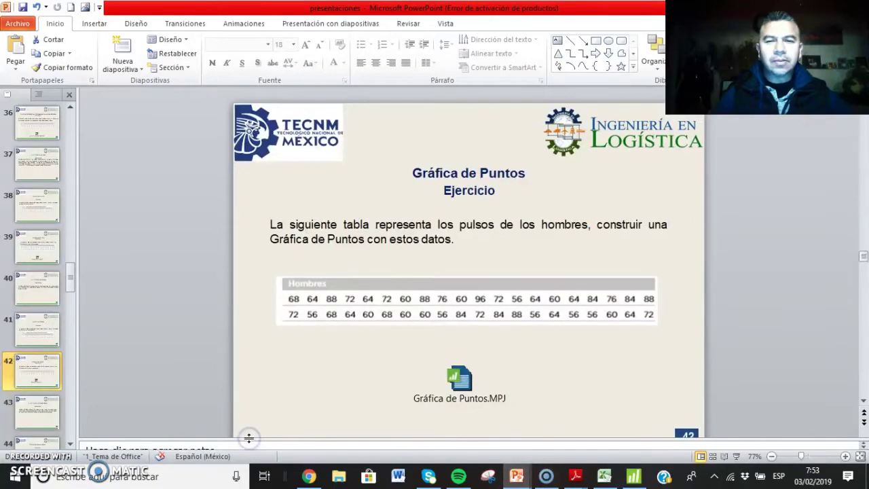
pyautogui.click(45, 415)
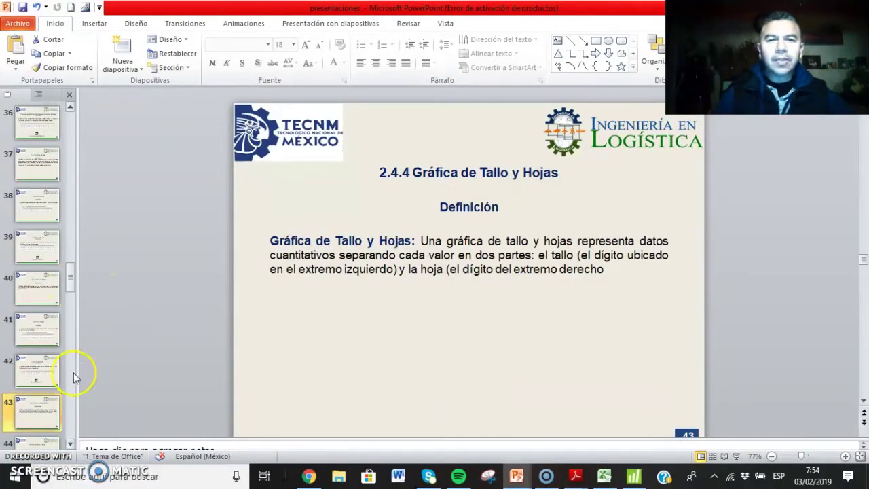
pyautogui.scroll(-5, 68, 293)
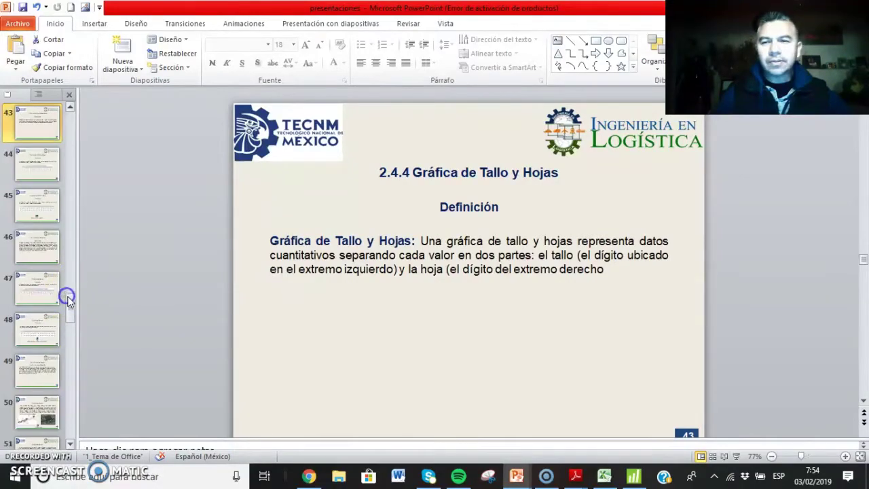
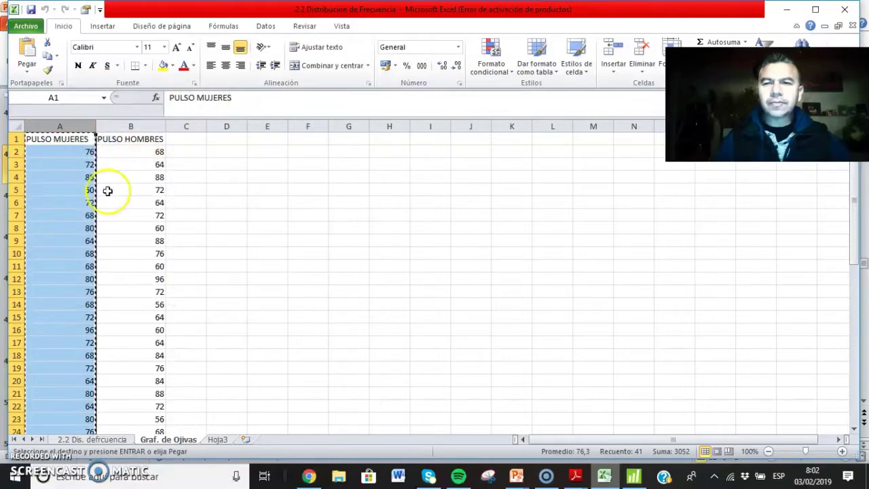
# Step: Switch to Minitab, paste the copied women's pulse data into worksheet column C1 and enlarge the worksheet window
pyautogui.click(630, 475)
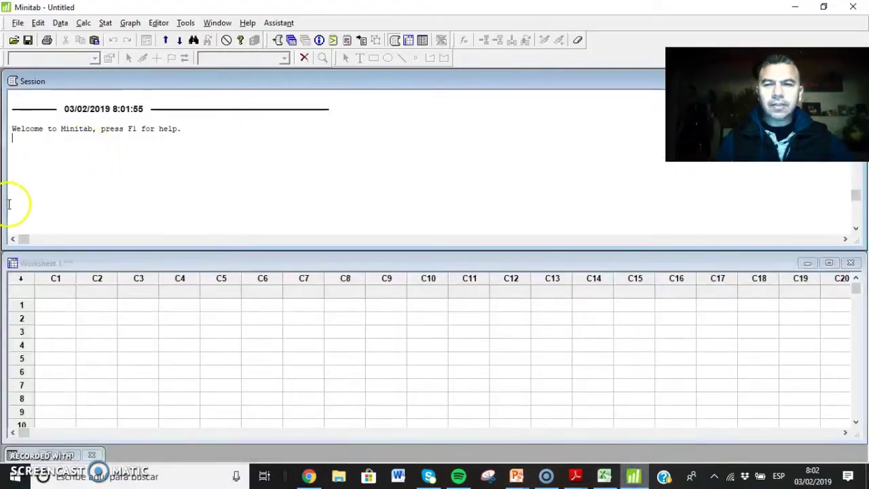
pyautogui.click(55, 275)
pyautogui.rightClick(55, 275)
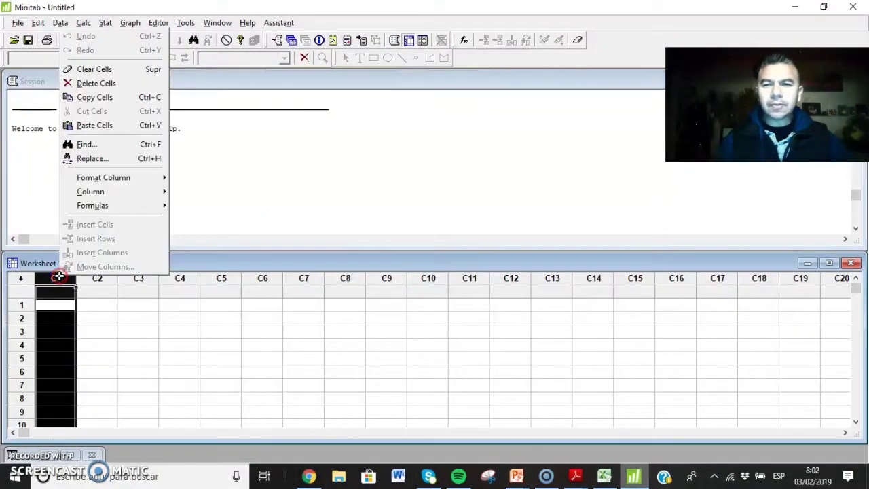
pyautogui.click(96, 125)
pyautogui.moveTo(125, 248); pyautogui.dragTo(124, 195)
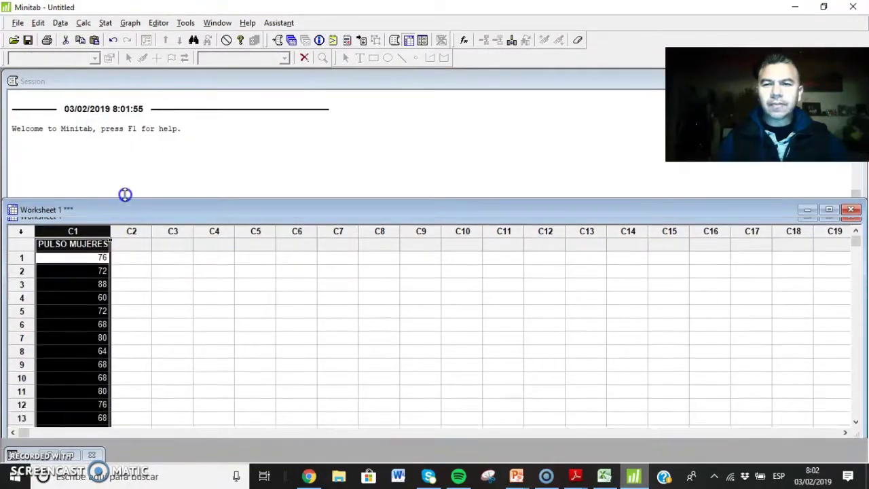
pyautogui.click(172, 341)
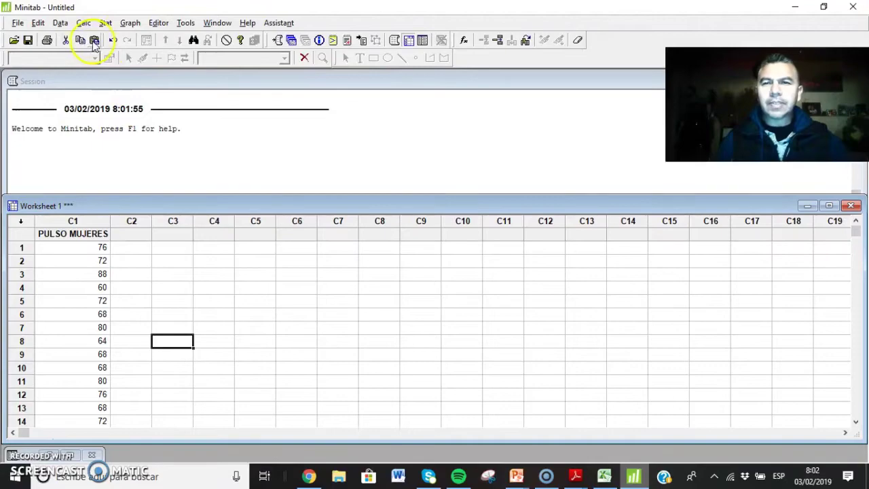
# Step: Generate a stem-and-leaf plot with PULSO MUJERES as the graph variable and an increment of 10
pyautogui.click(131, 23)
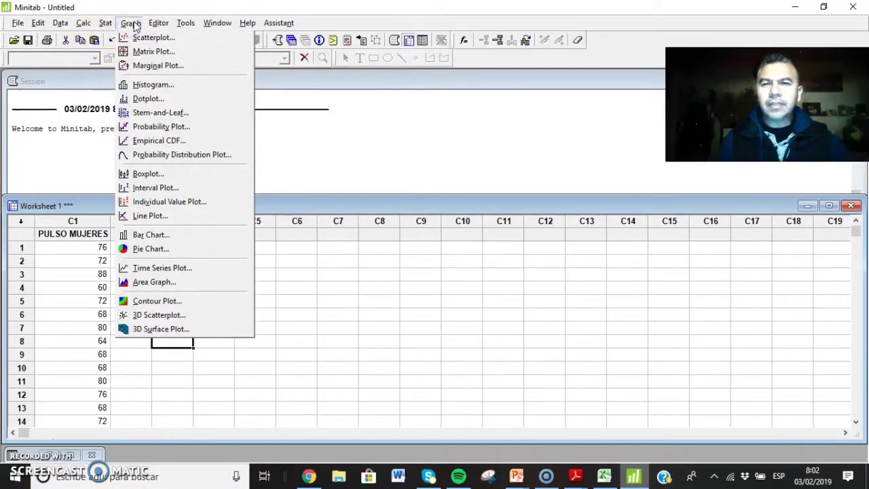
pyautogui.click(163, 117)
pyautogui.click(168, 117)
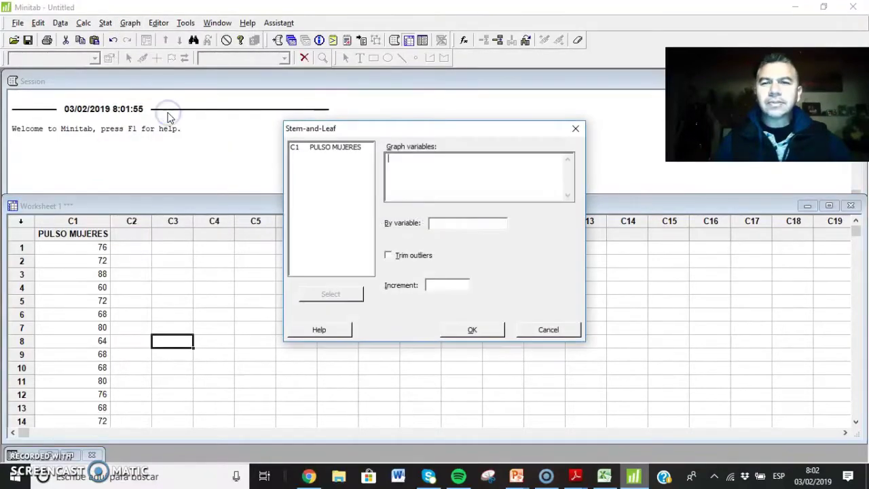
pyautogui.click(335, 148)
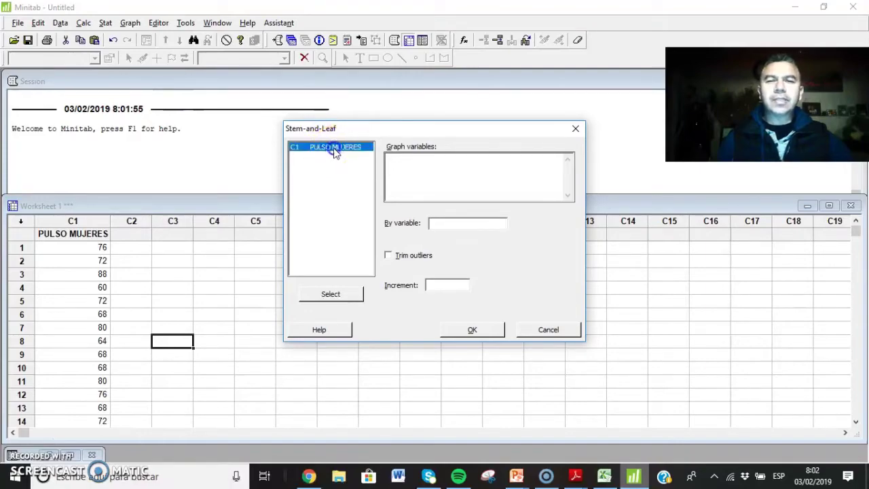
pyautogui.click(335, 148)
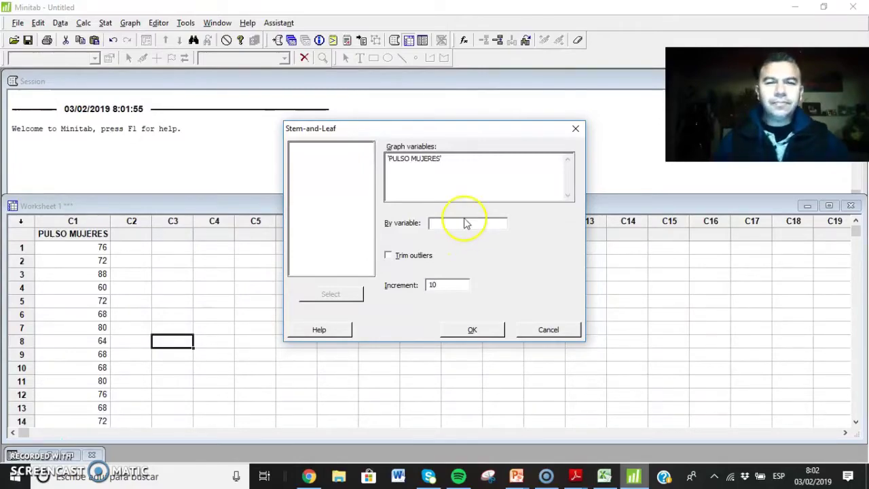
pyautogui.click(472, 331)
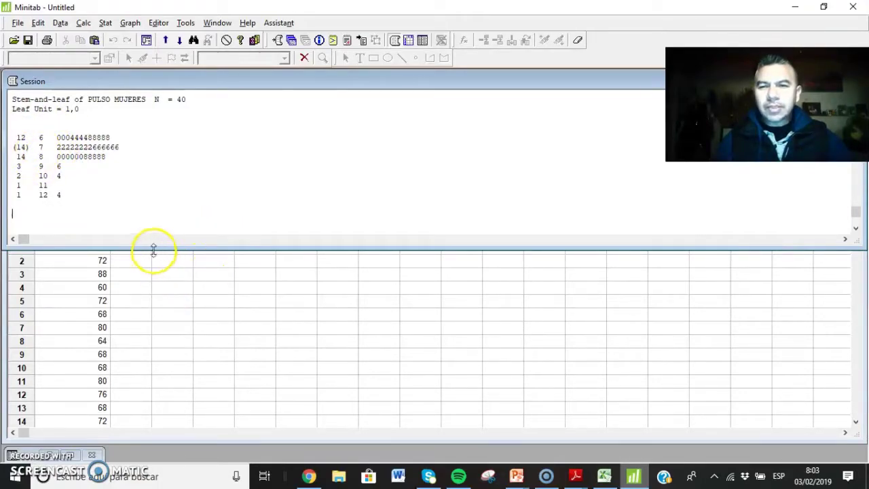
# Step: Enlarge and reposition the Session window showing the stem-and-leaf output, and bring the worksheet back to the front
pyautogui.moveTo(153, 250); pyautogui.dragTo(170, 254)
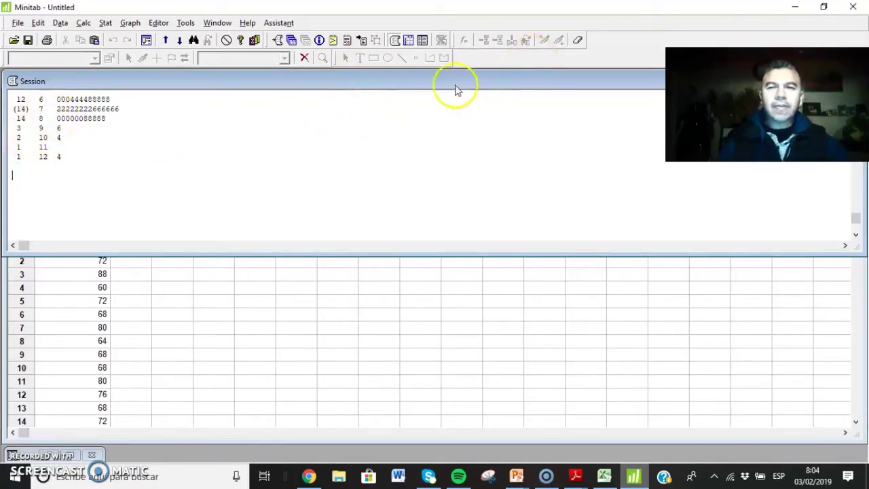
pyautogui.moveTo(416, 82)
pyautogui.mouseDown()
pyautogui.moveTo(409, 72)
pyautogui.moveTo(432, 75)
pyautogui.moveTo(432, 89)
pyautogui.moveTo(401, 74)
pyautogui.moveTo(425, 70)
pyautogui.mouseUp()
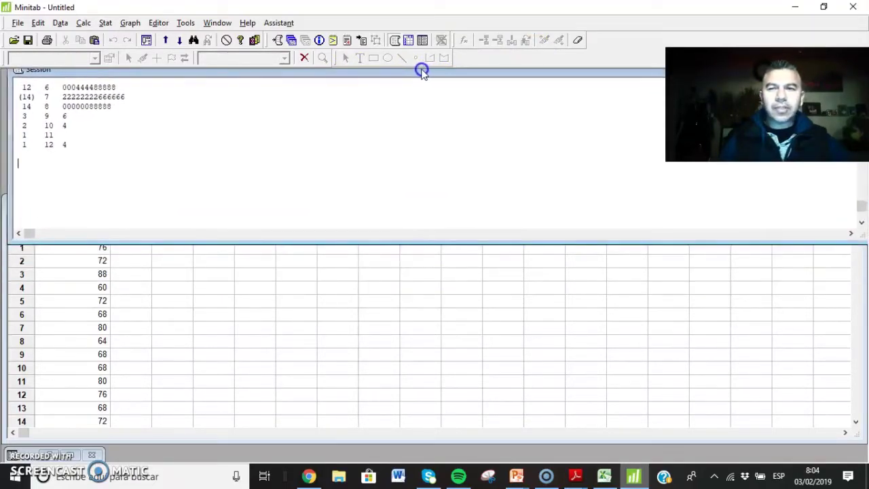
pyautogui.click(297, 299)
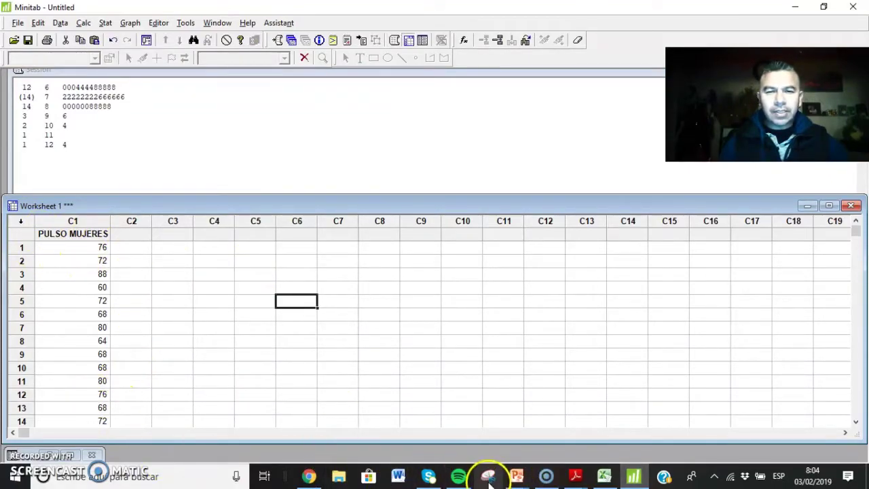
# Step: Switch to PowerPoint and view slide 45 with the stem-and-leaf exercise for the men's pulse data
pyautogui.click(516, 476)
pyautogui.click(138, 443)
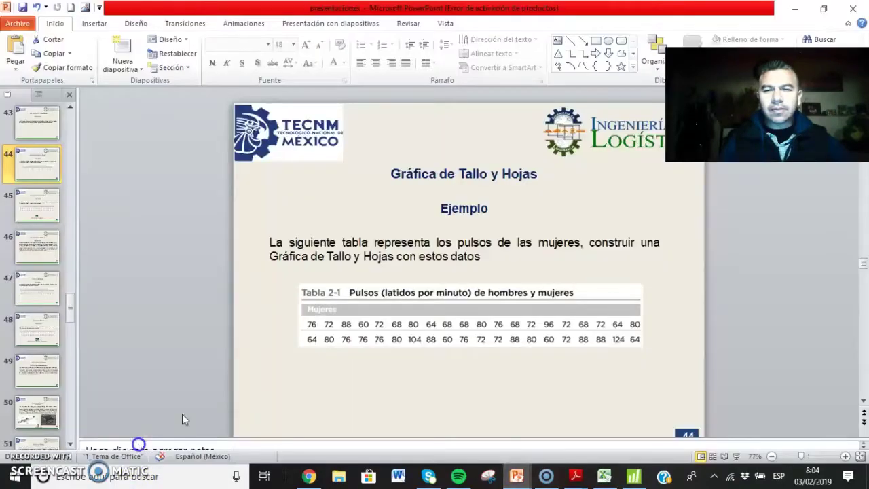
pyautogui.click(39, 211)
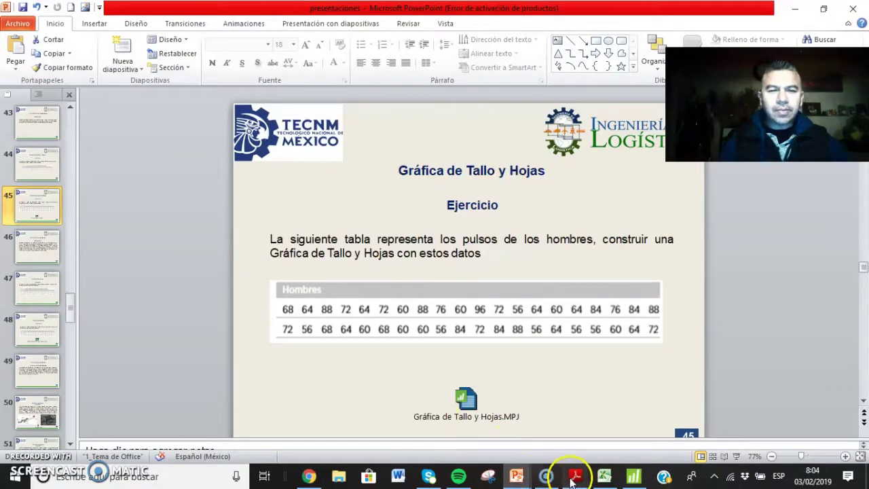
# Step: Return to Minitab and delete the PULSO MUJERES column from the worksheet
pyautogui.click(633, 476)
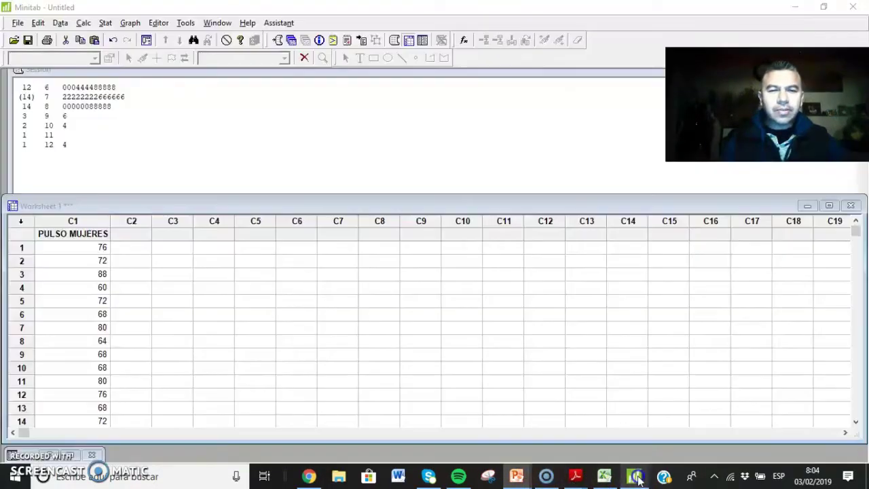
pyautogui.click(95, 238)
pyautogui.rightClick(94, 235)
pyautogui.click(74, 221)
pyautogui.click(87, 220)
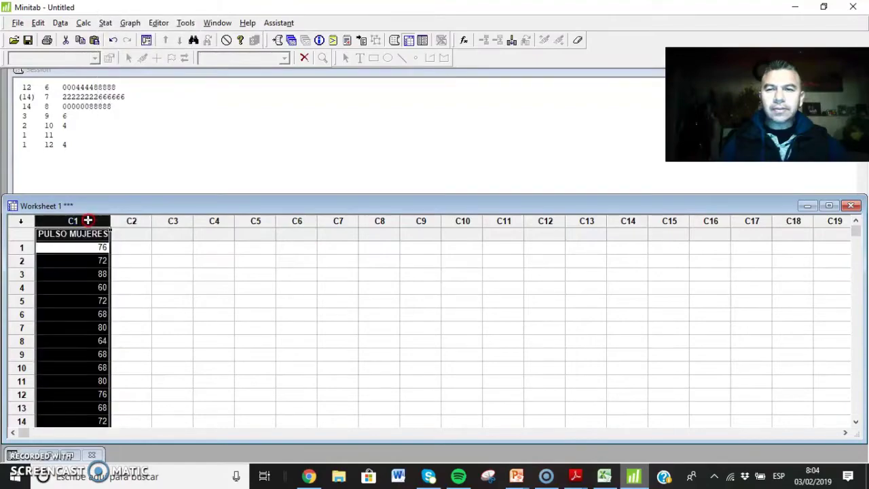
pyautogui.rightClick(87, 220)
pyautogui.click(127, 57)
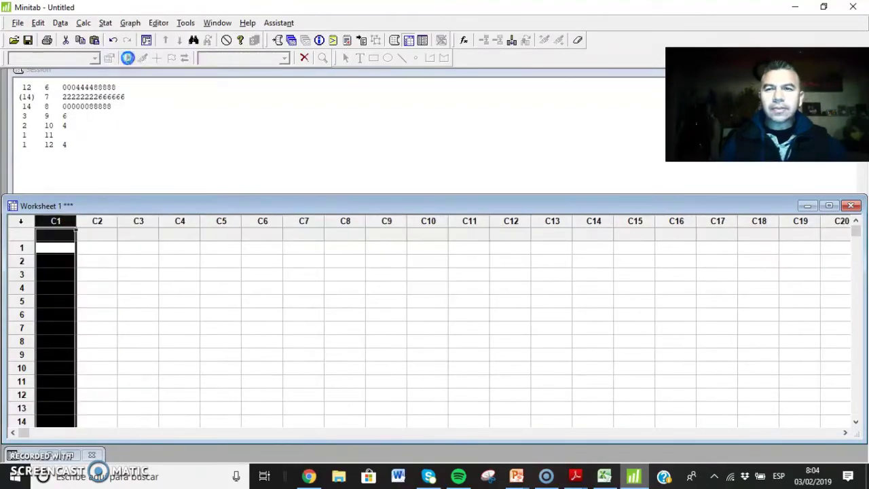
# Step: Copy the whole PULSO HOMBRES column from the Excel sheet Graf. de Ojivas and return to Minitab
pyautogui.click(604, 475)
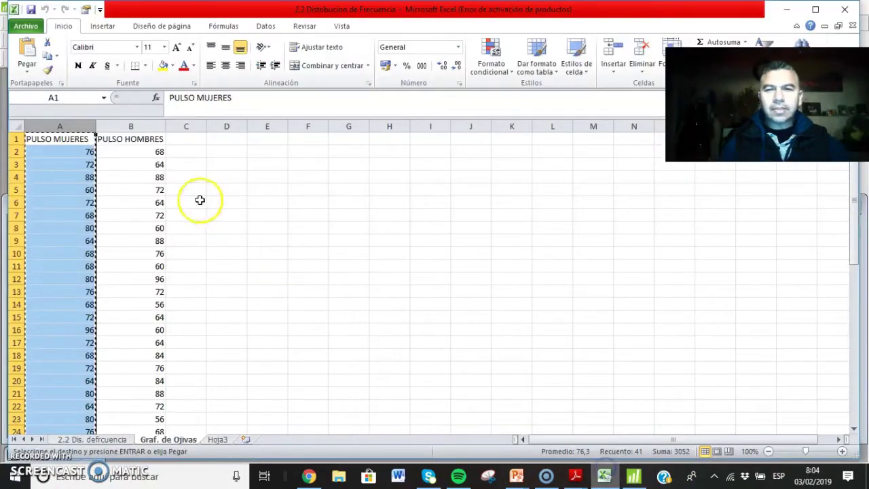
pyautogui.click(155, 136)
pyautogui.rightClick(153, 133)
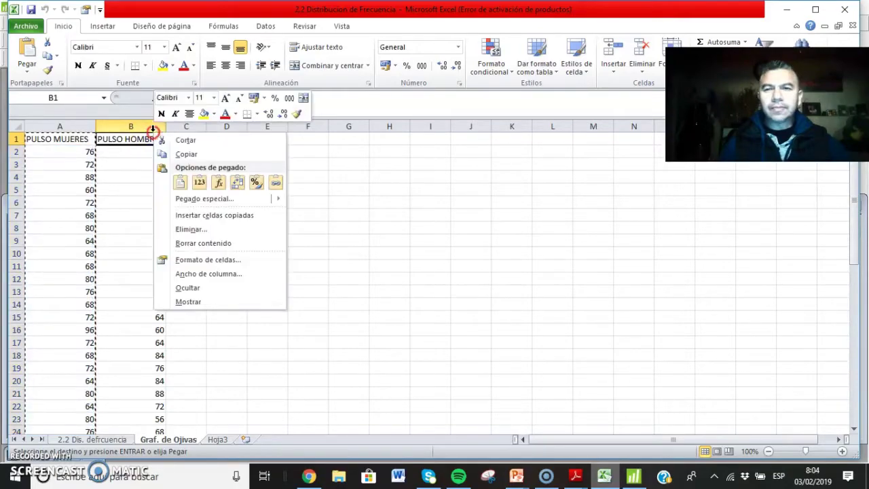
pyautogui.click(140, 128)
pyautogui.rightClick(140, 129)
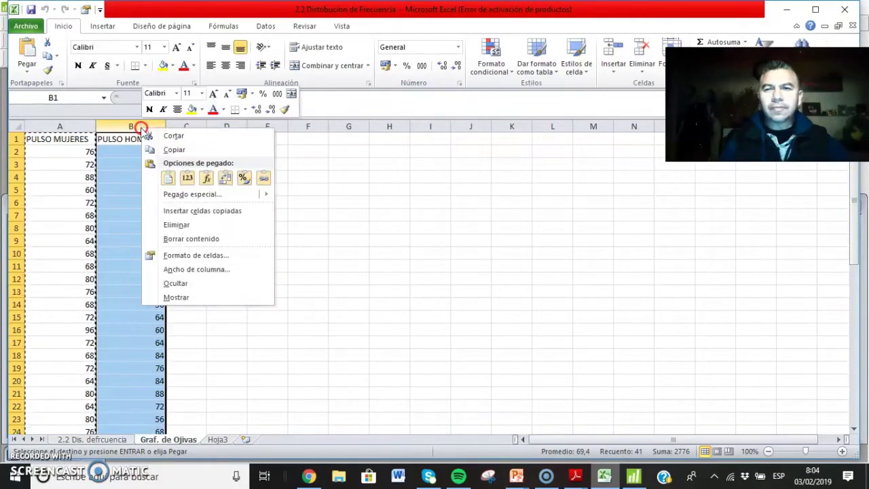
pyautogui.click(194, 149)
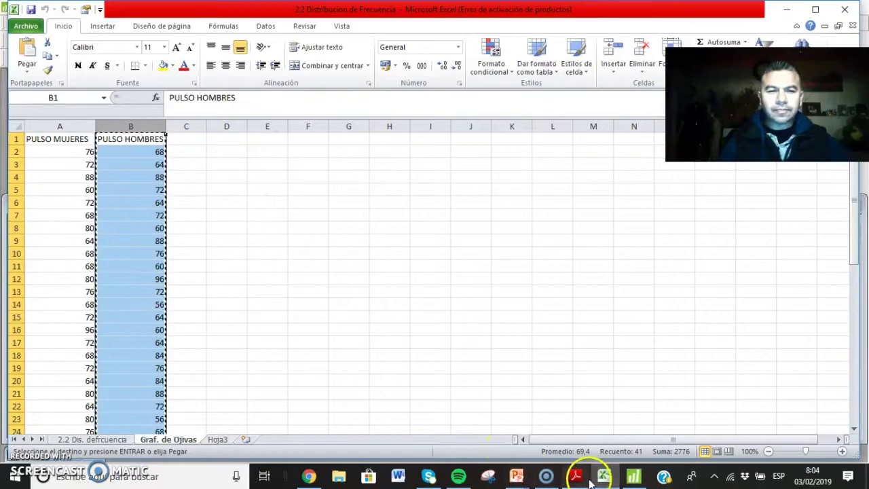
pyautogui.click(634, 475)
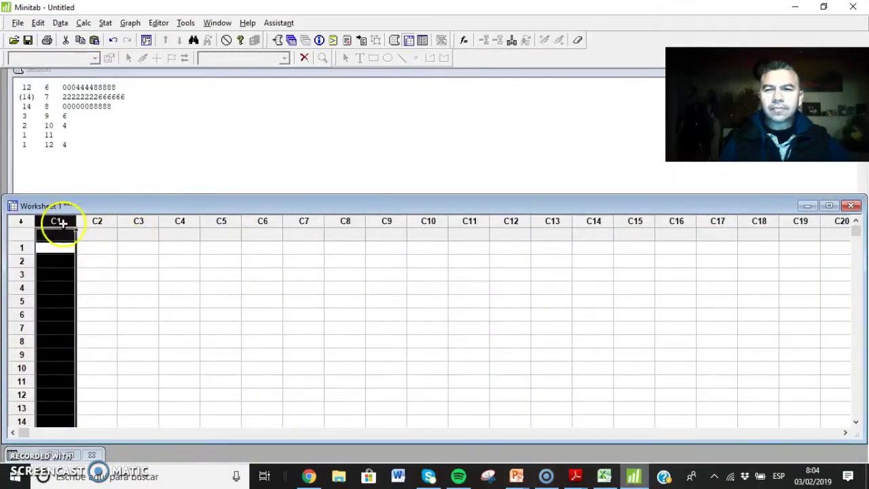
# Step: Paste the copied PULSO HOMBRES data into worksheet column C1
pyautogui.rightClick(60, 222)
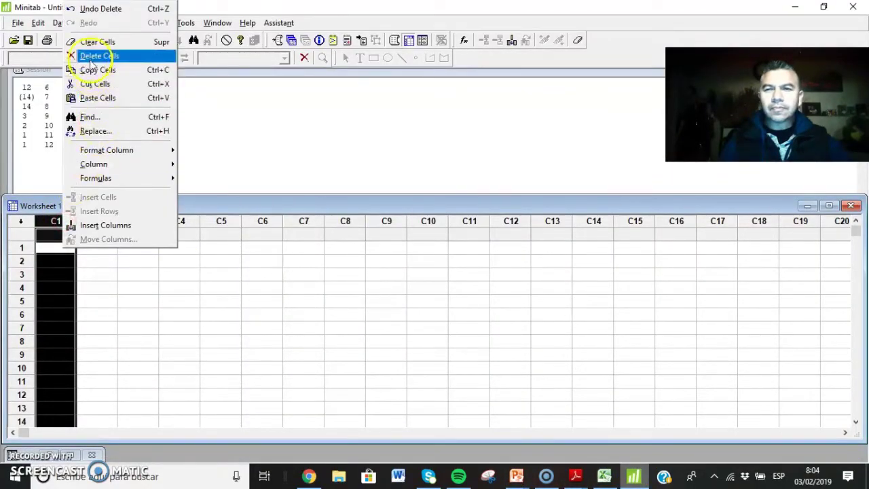
pyautogui.click(99, 98)
pyautogui.click(175, 315)
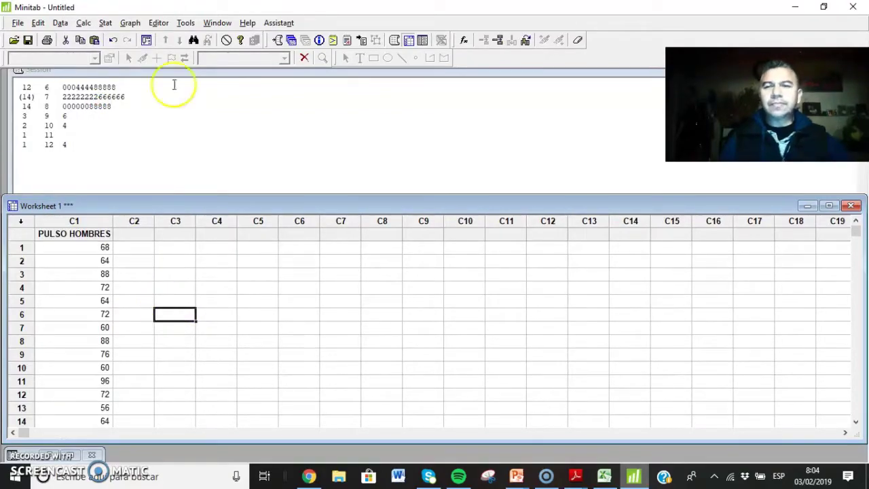
# Step: Generate a stem-and-leaf display with PULSO HOMBRES as the only graph variable
pyautogui.click(129, 23)
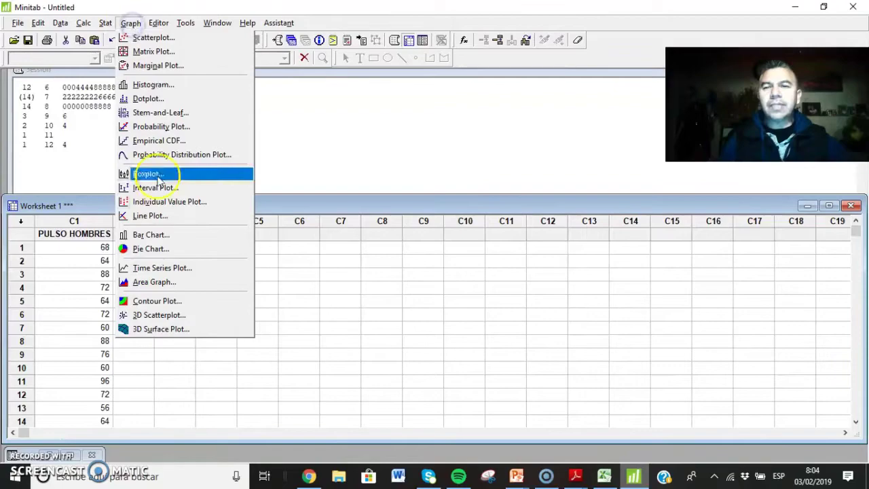
pyautogui.click(169, 115)
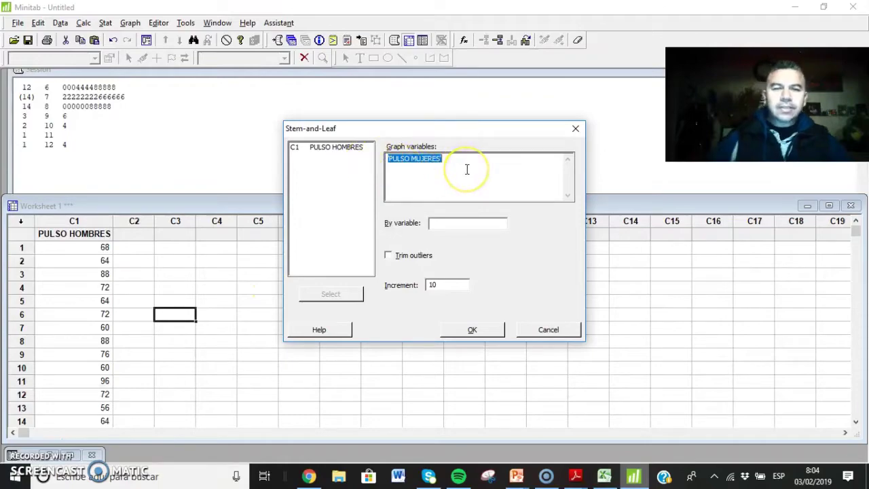
pyautogui.press('Delete')
pyautogui.doubleClick(334, 147)
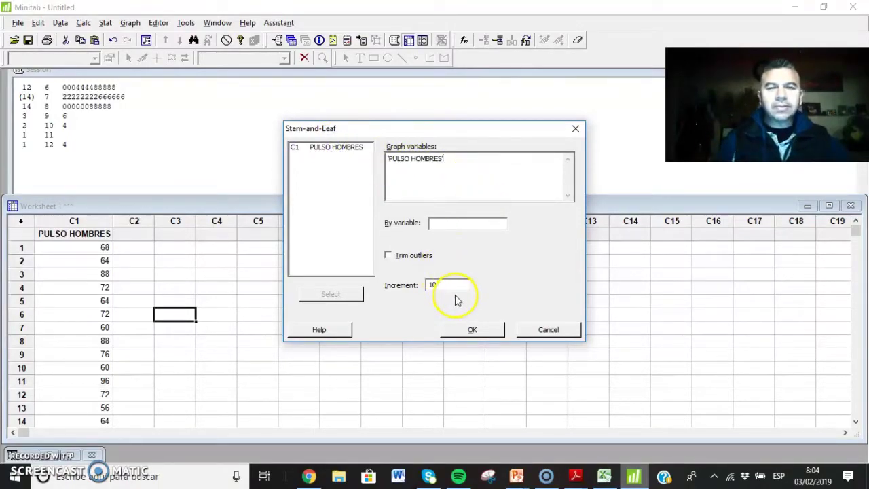
pyautogui.click(471, 332)
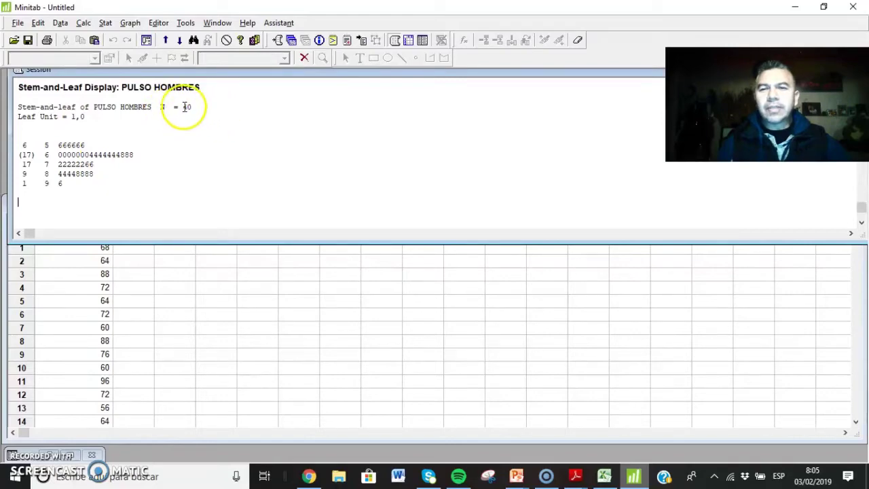
# Step: Reposition the Session window so its title and the men's stem-and-leaf output are fully shown, and bring up the open PowerPoint presentations
pyautogui.click(423, 74)
pyautogui.moveTo(423, 71); pyautogui.dragTo(418, 82)
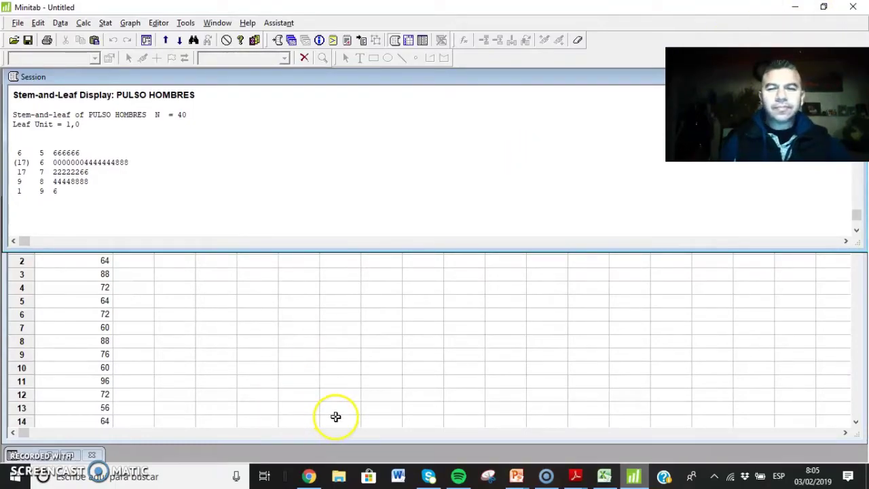
pyautogui.moveTo(513, 478)
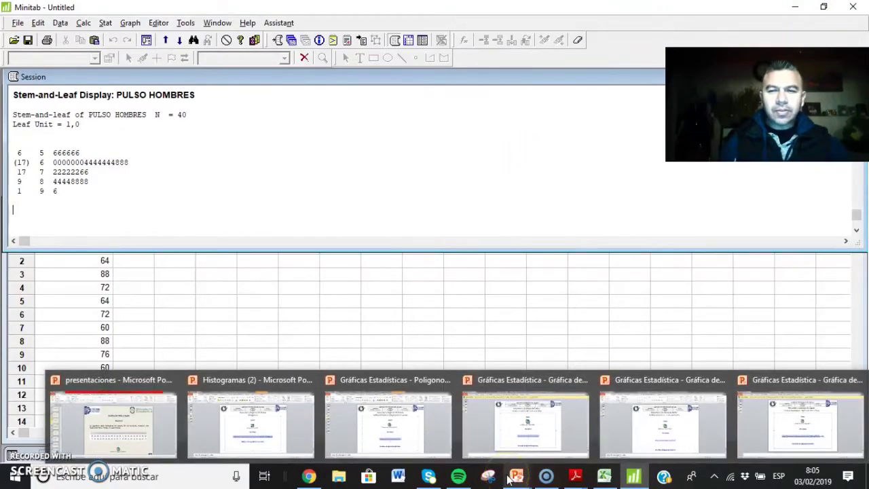
pyautogui.click(515, 478)
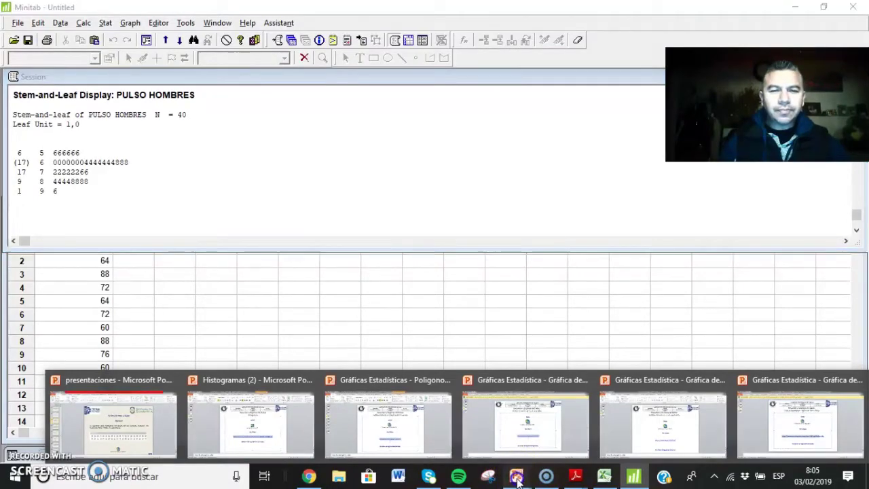
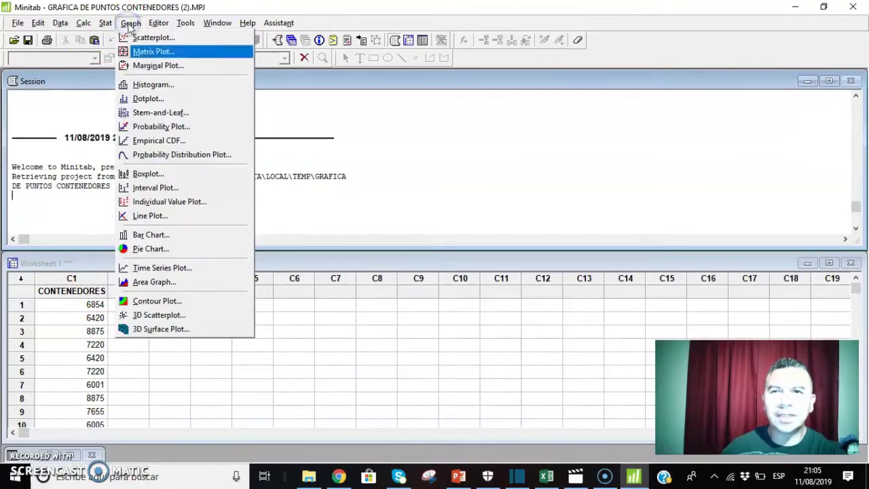
# Step: Set up a simple one-variable dotplot of CONTENEDORES and go through its scale and multiple-graph settings
pyautogui.click(156, 99)
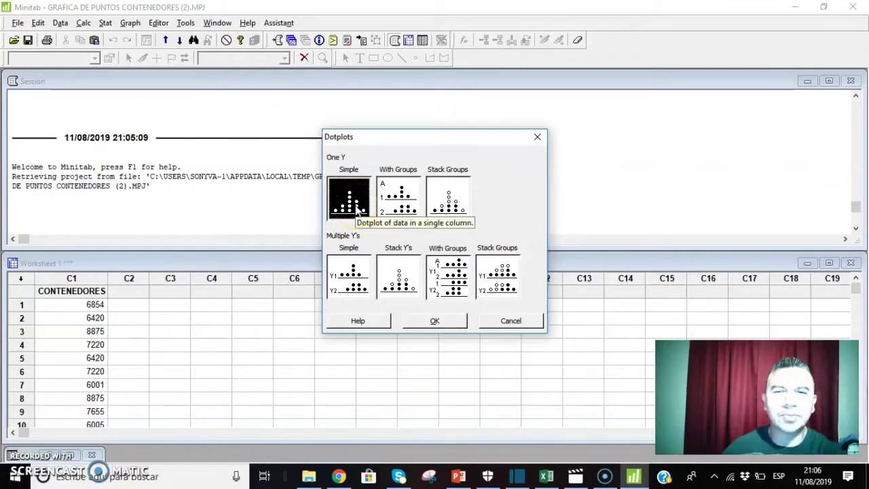
pyautogui.click(427, 320)
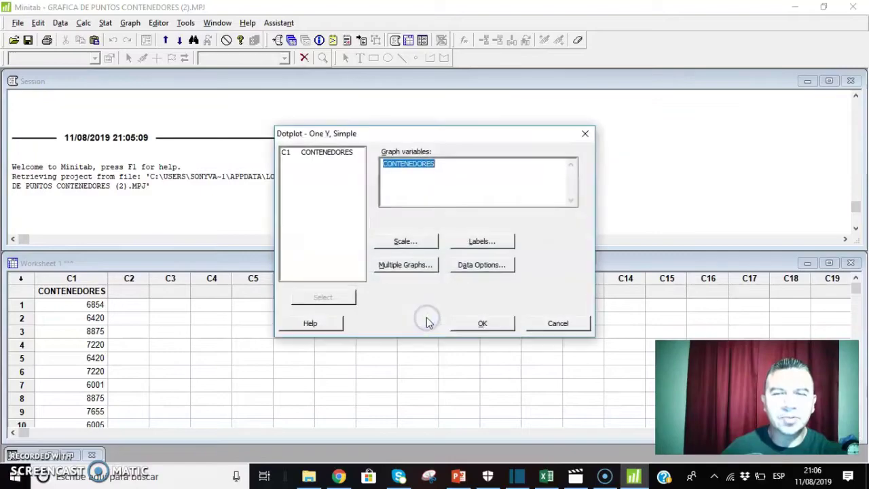
pyautogui.click(405, 246)
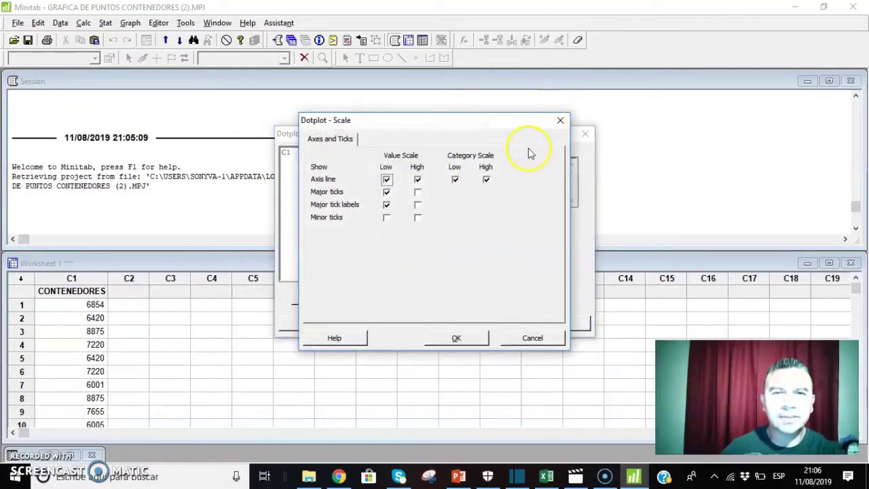
pyautogui.click(478, 341)
pyautogui.click(411, 265)
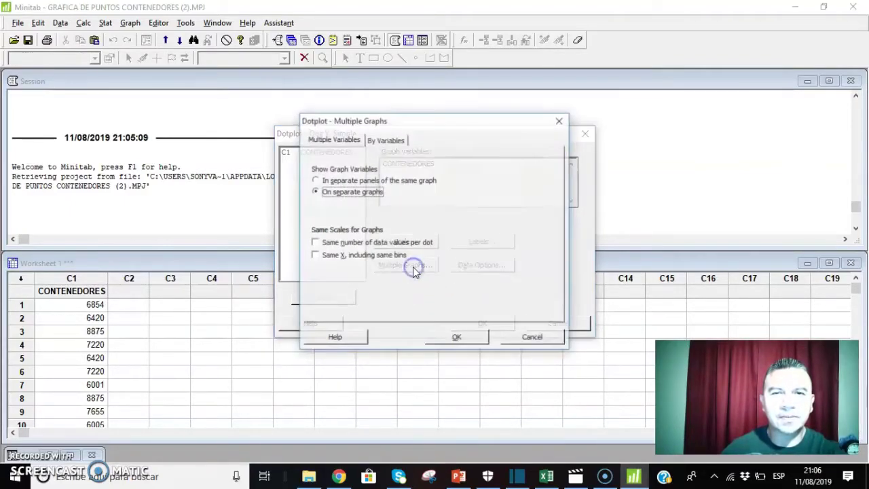
pyautogui.click(460, 337)
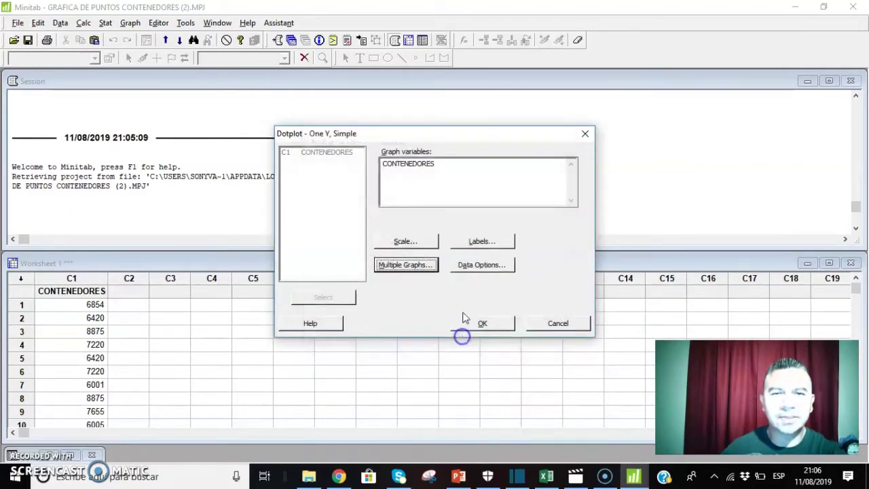
# Step: Title the dotplot "CONTENEDORES DESCARGADOS EN LA PRIEMER SEMANA DE JULIO" and generate it
pyautogui.click(477, 238)
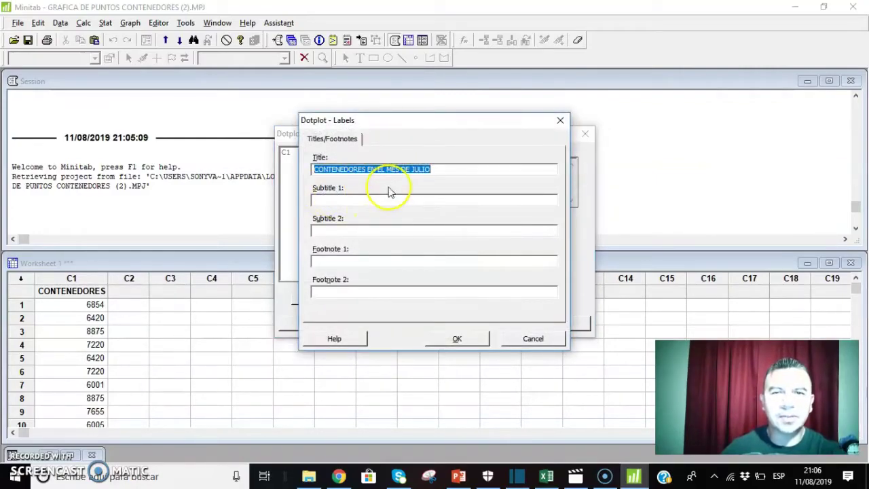
pyautogui.click(411, 169)
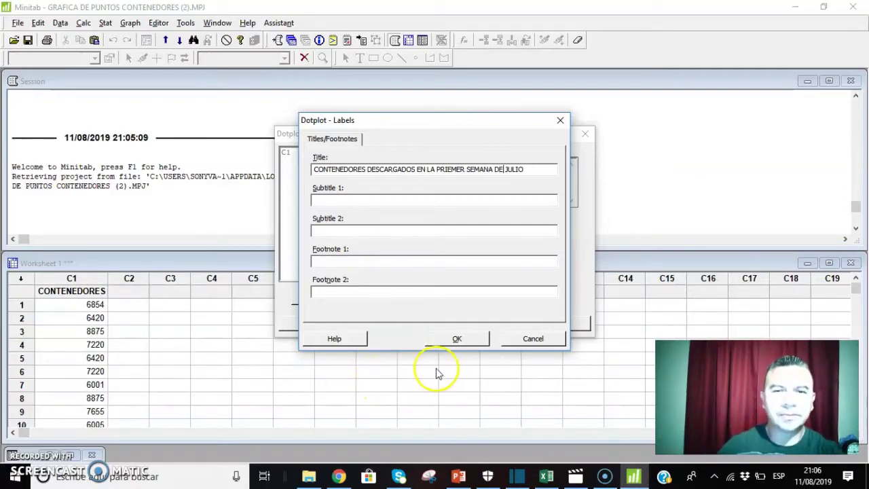
pyautogui.click(460, 341)
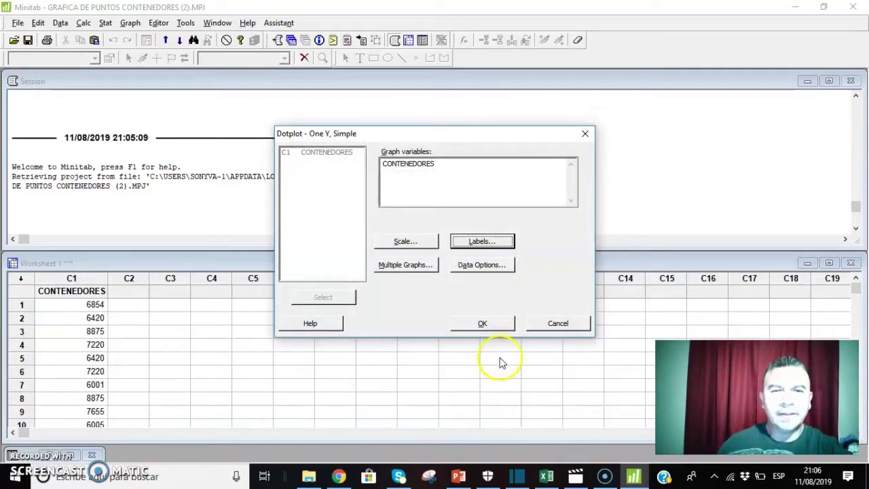
pyautogui.click(483, 322)
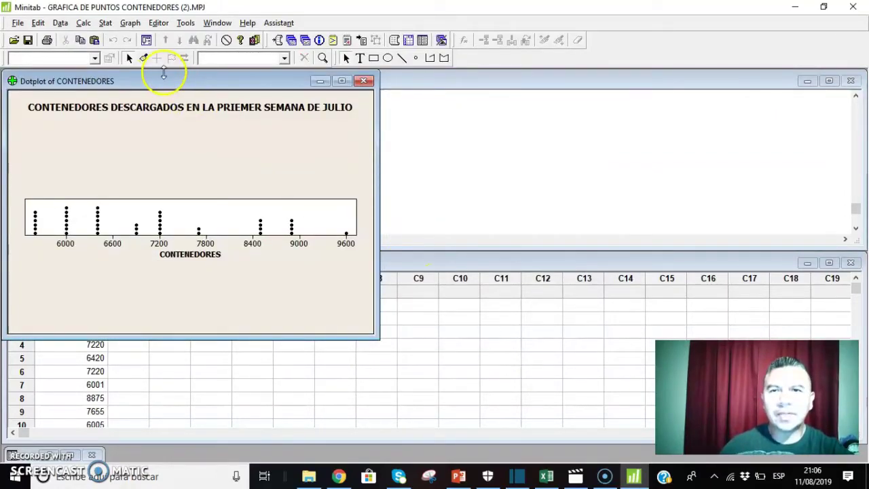
# Step: Move the CONTENEDORES dotplot clear of the session text and worksheet data to examine it, and close it without saving
pyautogui.moveTo(171, 81); pyautogui.dragTo(476, 82)
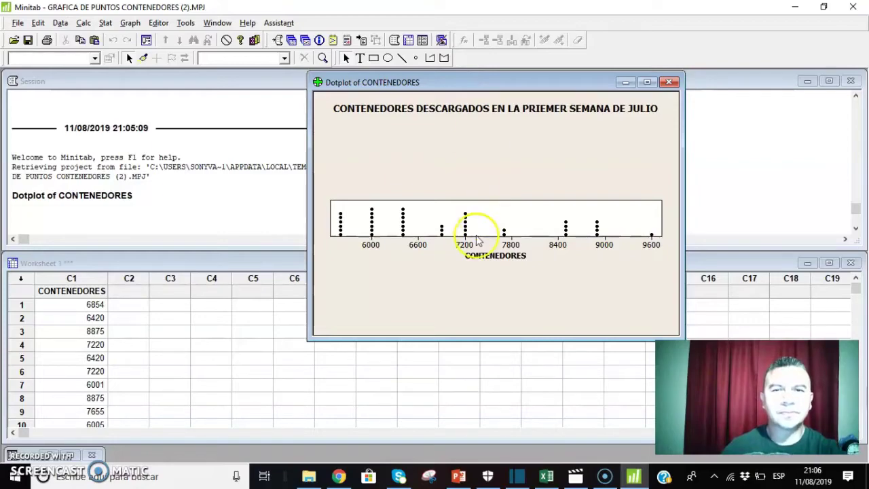
pyautogui.moveTo(375, 228)
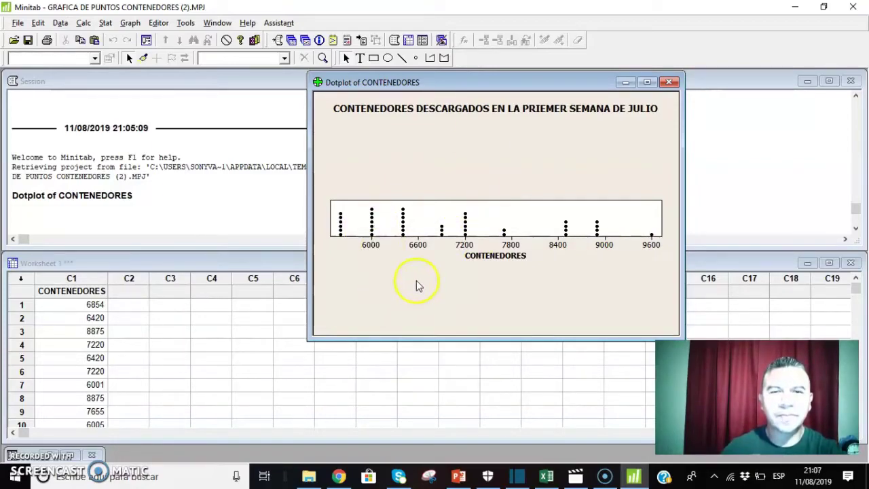
pyautogui.moveTo(440, 82); pyautogui.dragTo(451, 83)
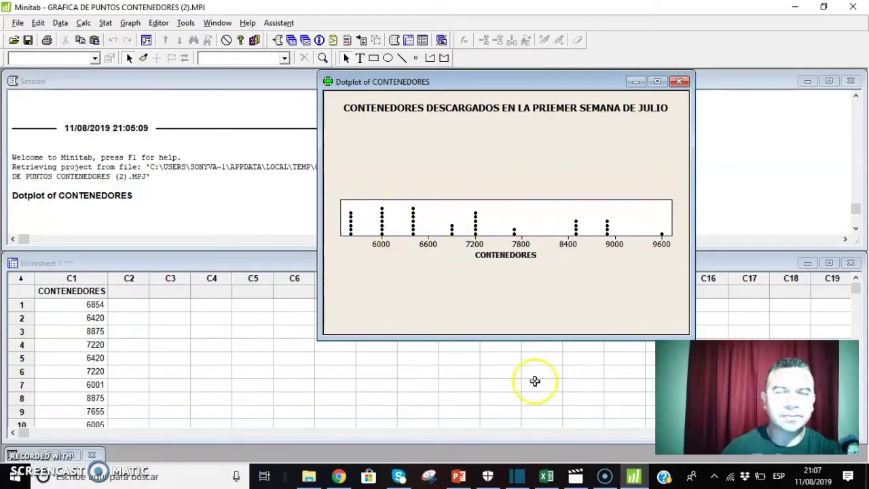
pyautogui.moveTo(575, 475)
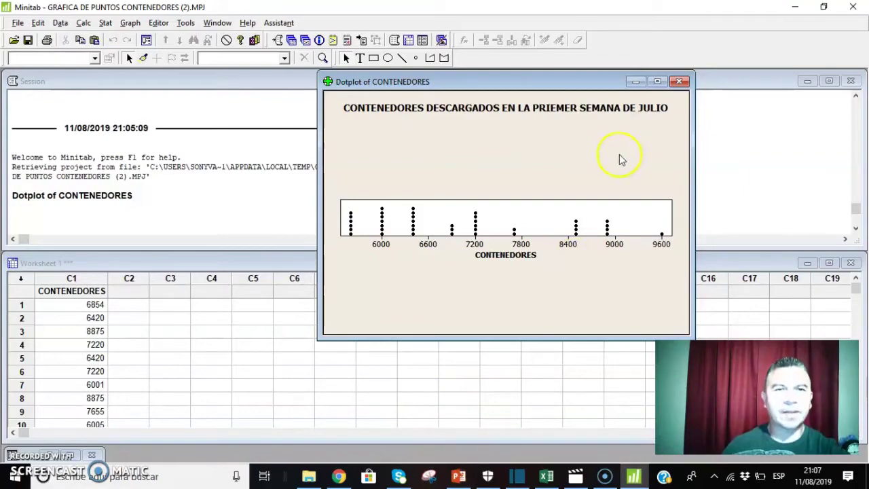
pyautogui.click(679, 83)
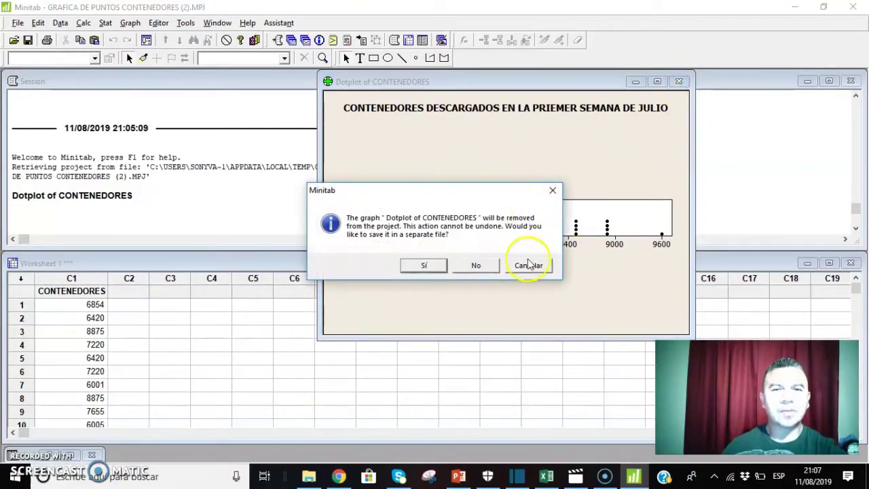
pyautogui.click(476, 266)
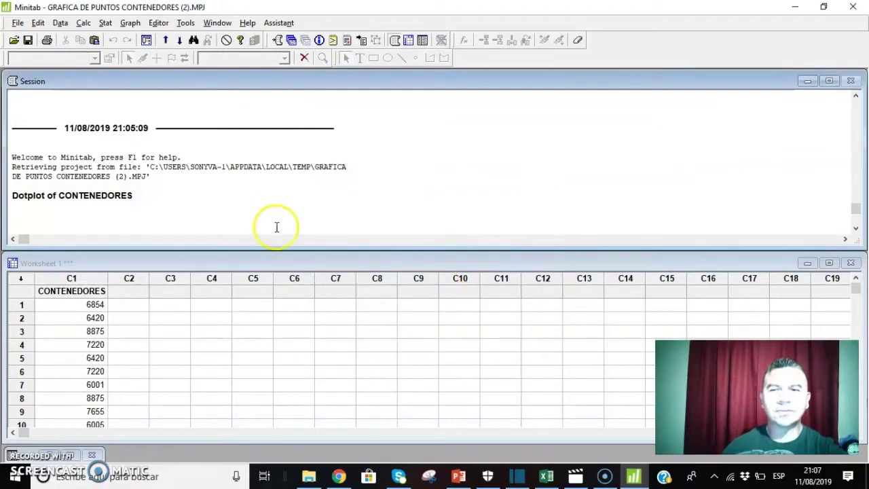
# Step: Start a simple time series plot and review the Index and Stamp options of its time scale
pyautogui.click(130, 23)
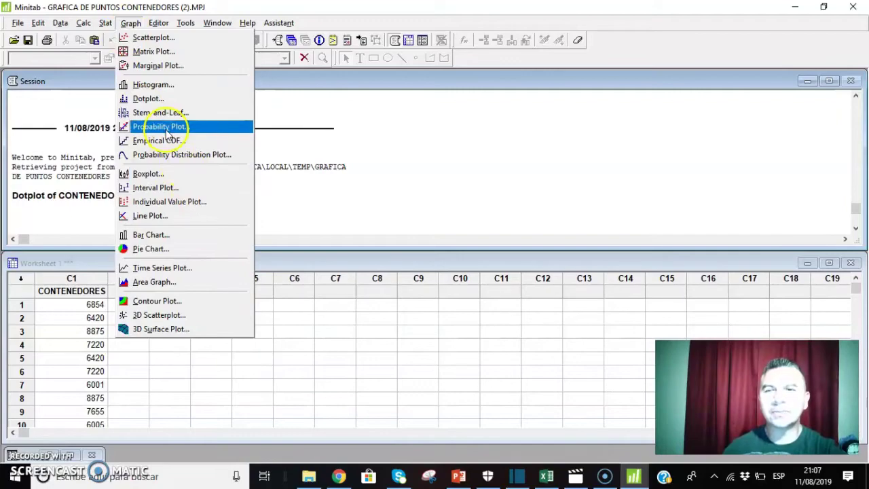
pyautogui.click(194, 270)
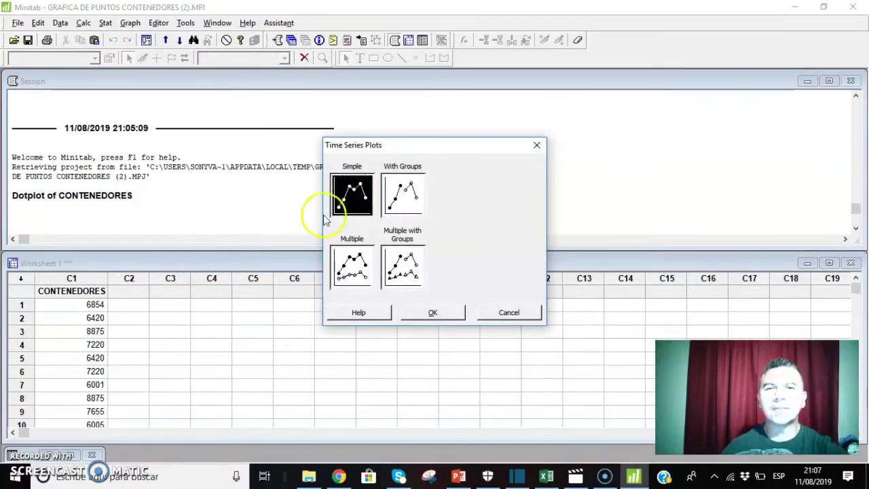
pyautogui.click(437, 315)
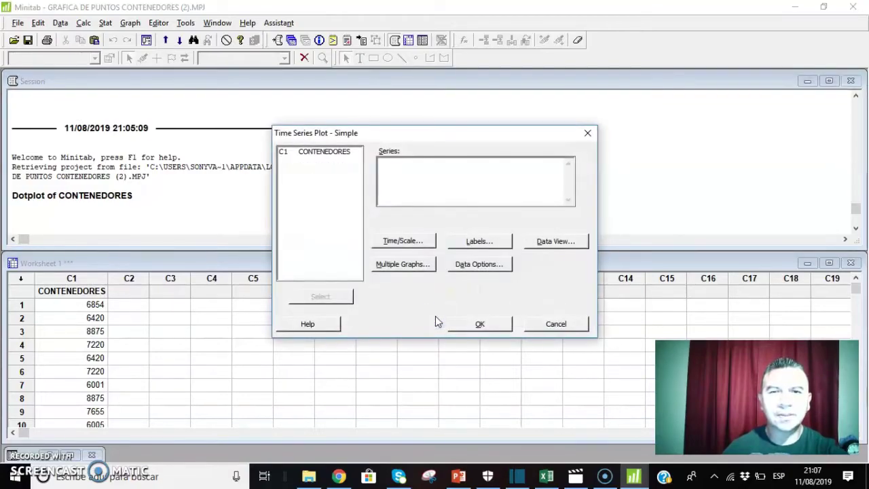
pyautogui.click(394, 241)
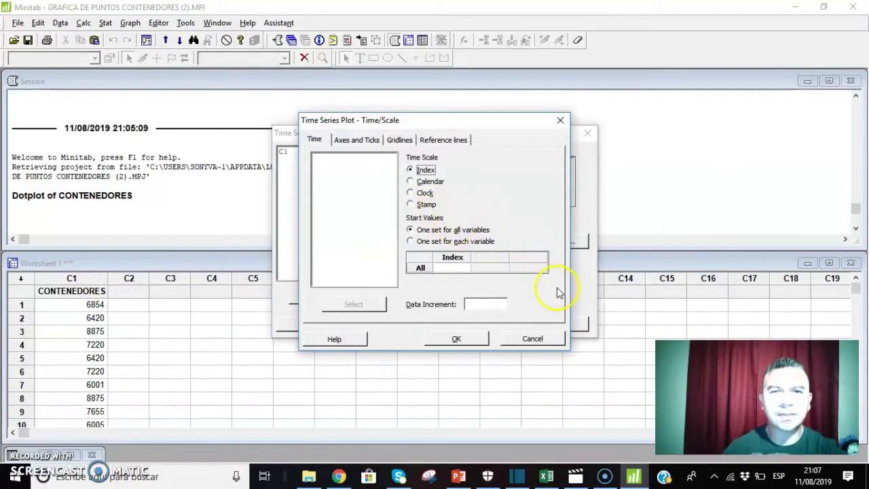
pyautogui.click(410, 205)
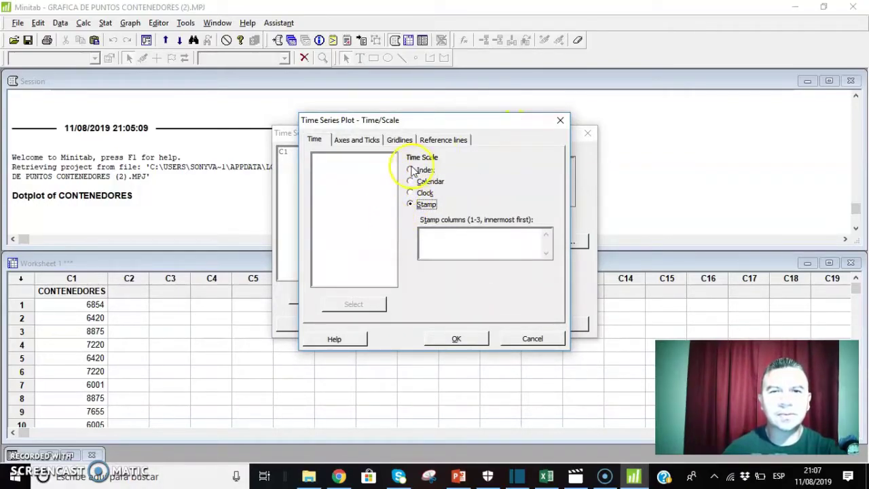
pyautogui.click(411, 170)
pyautogui.click(561, 121)
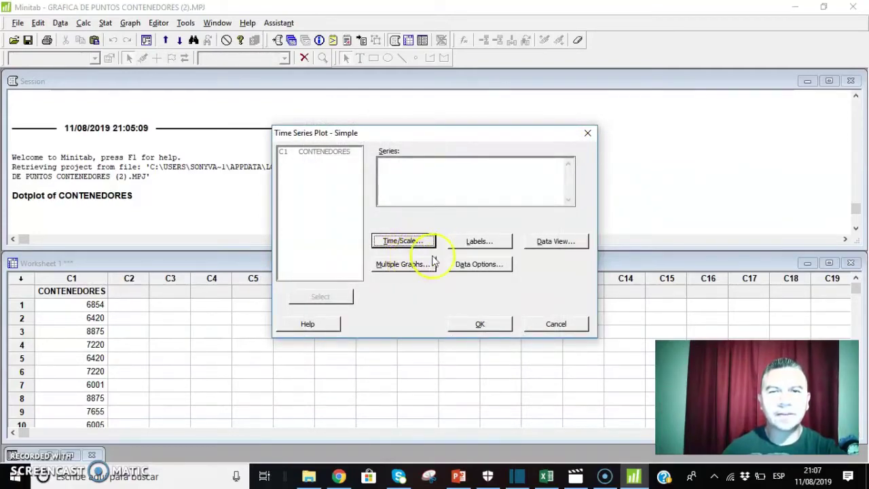
# Step: Assign CONTENEDORES as the series of the simple time series plot
pyautogui.click(318, 152)
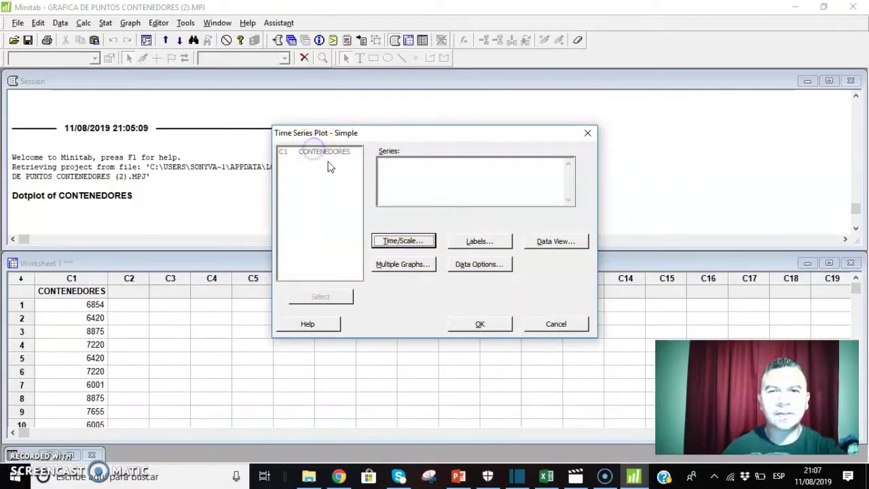
pyautogui.click(477, 324)
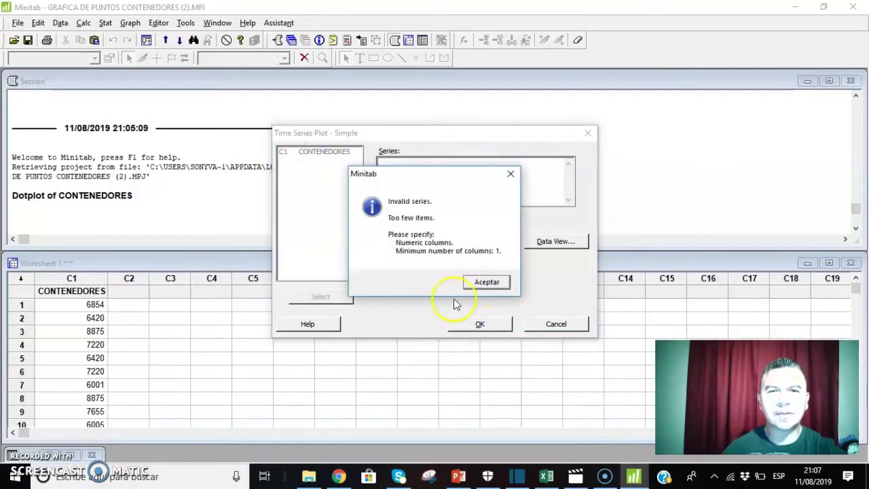
pyautogui.click(503, 282)
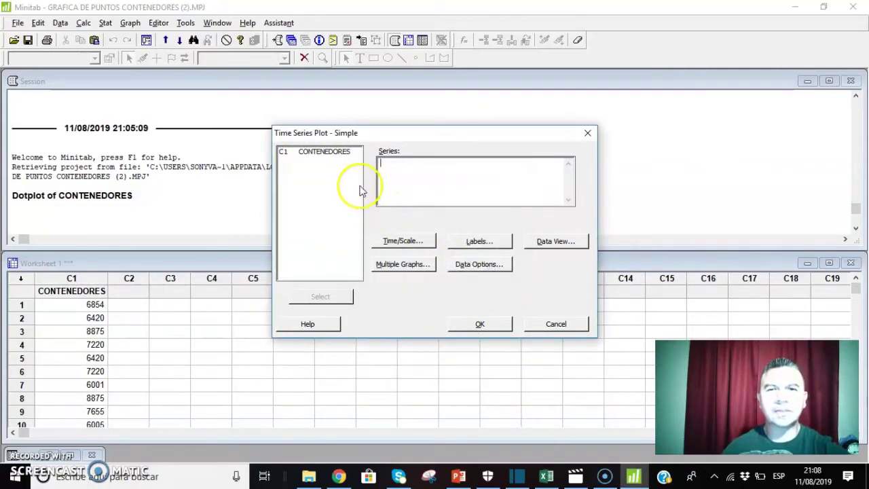
pyautogui.click(326, 153)
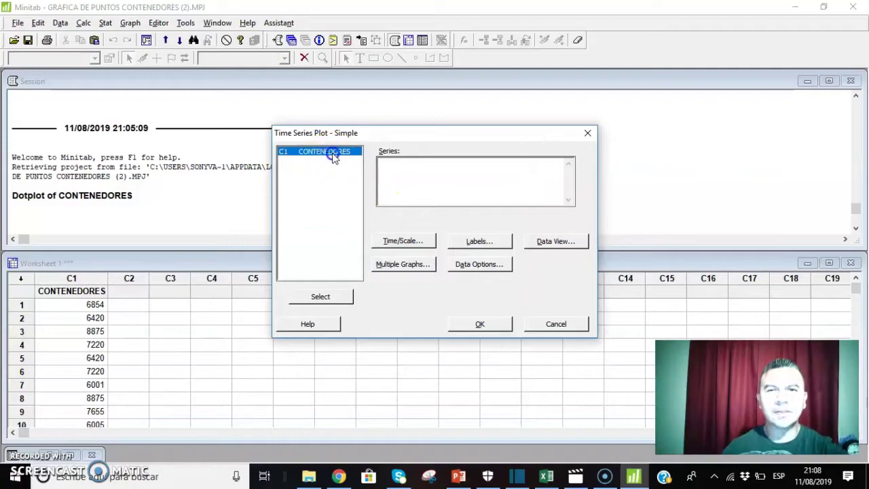
pyautogui.doubleClick(333, 155)
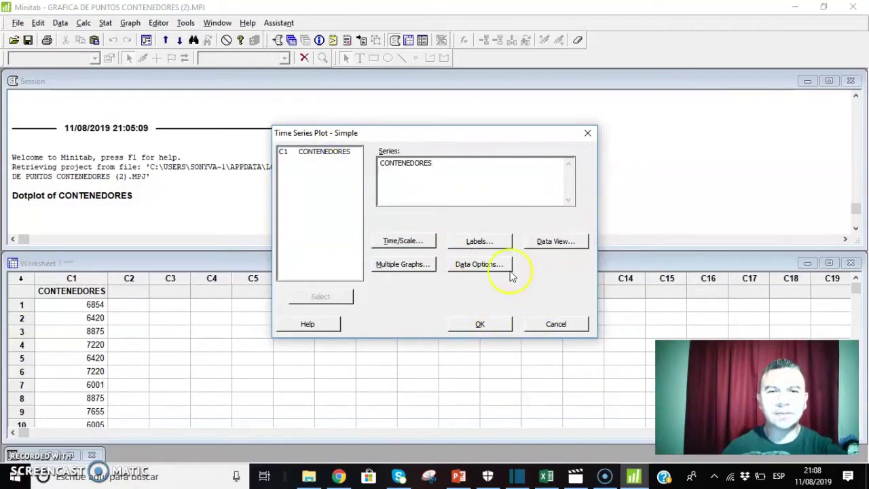
# Step: Title the time series plot "CONTENEDORES DESCARGADOS" and generate it
pyautogui.click(486, 241)
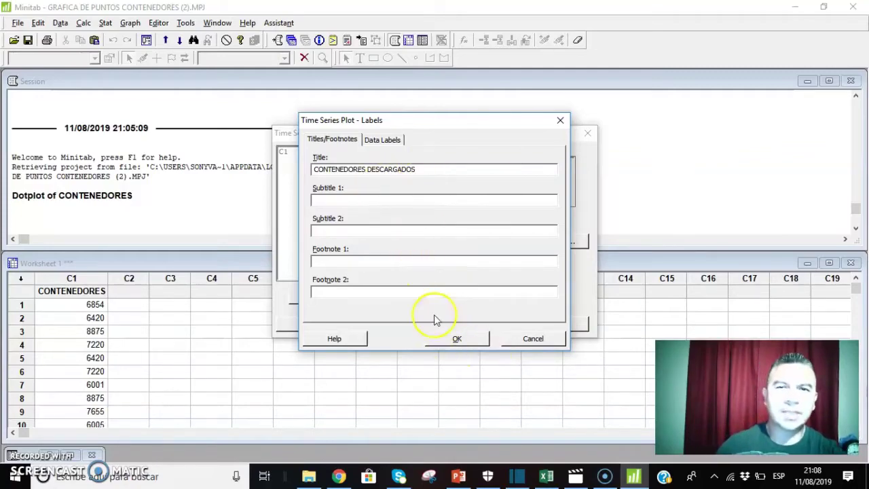
pyautogui.click(454, 344)
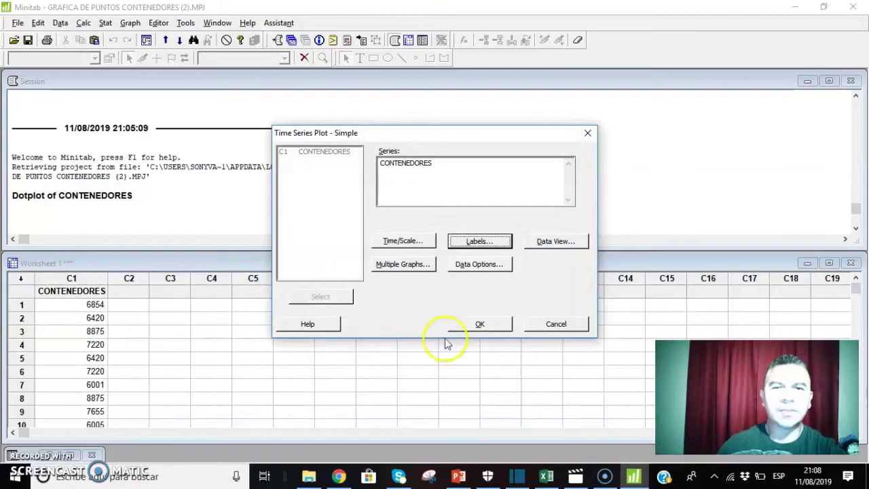
pyautogui.click(490, 326)
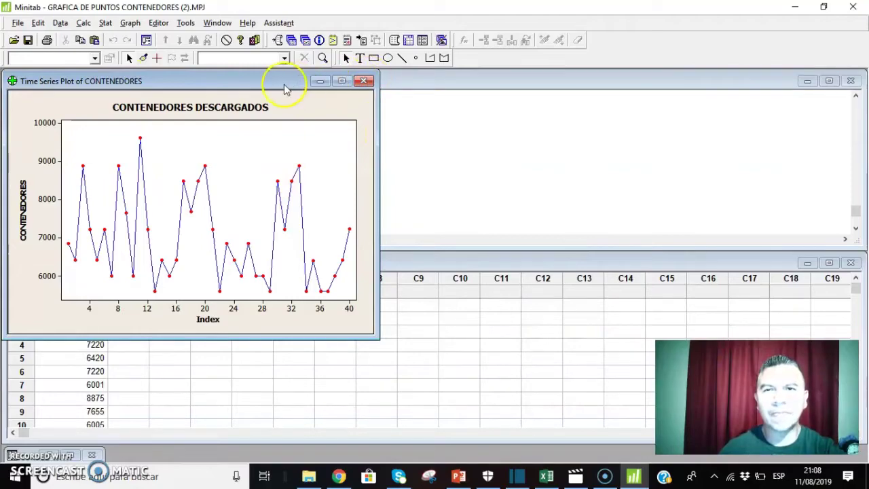
# Step: Add y-value data labels to the points of the CONTENEDORES time series plot, and close the graph
pyautogui.moveTo(258, 80); pyautogui.dragTo(489, 123)
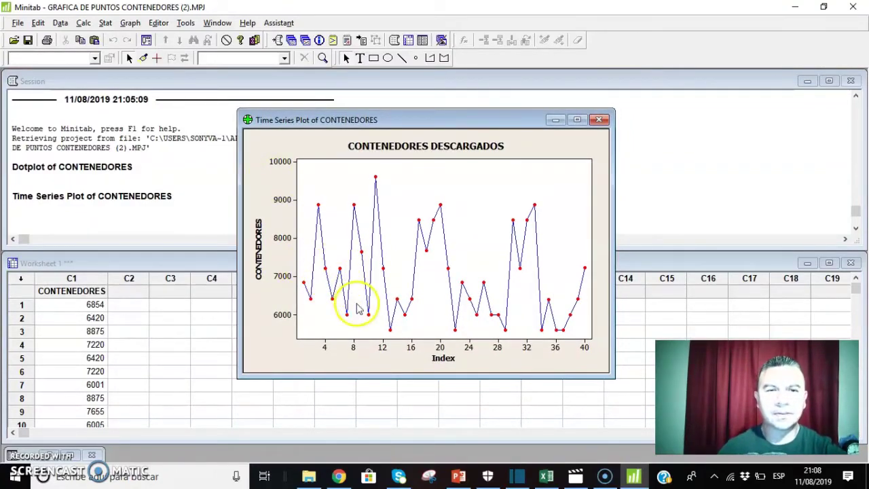
pyautogui.click(317, 263)
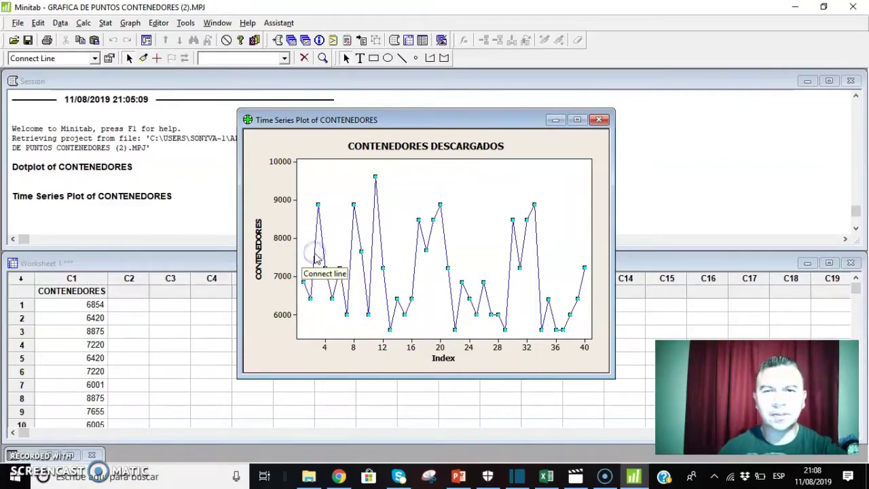
pyautogui.click(324, 269)
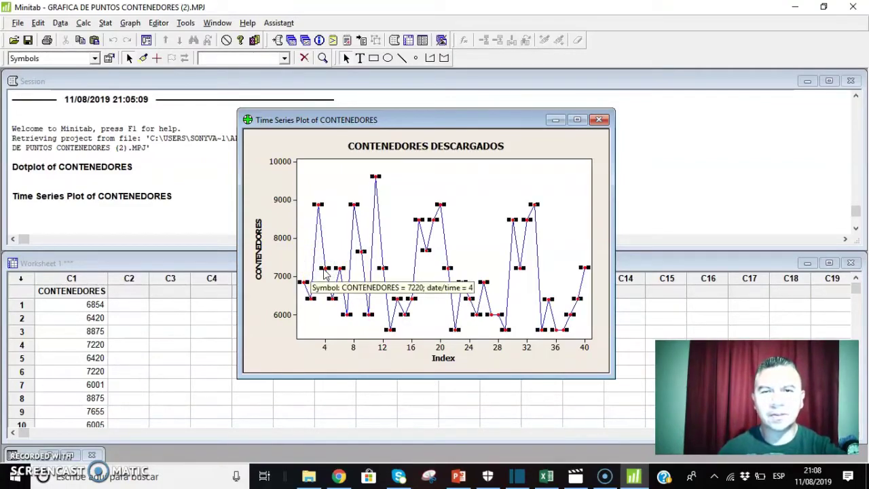
pyautogui.rightClick(325, 271)
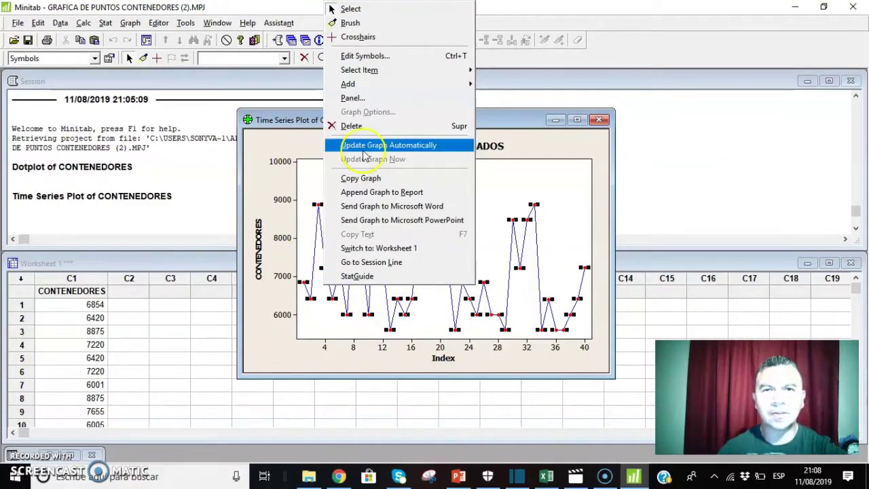
pyautogui.moveTo(372, 88)
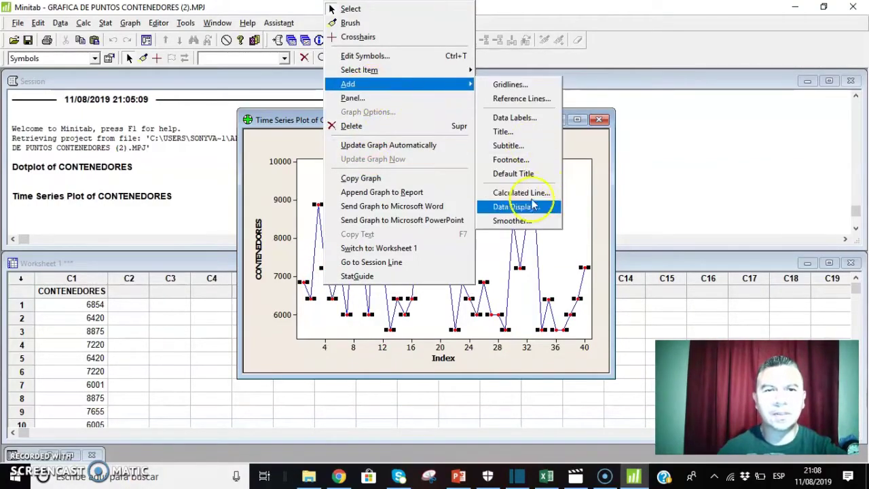
pyautogui.click(523, 118)
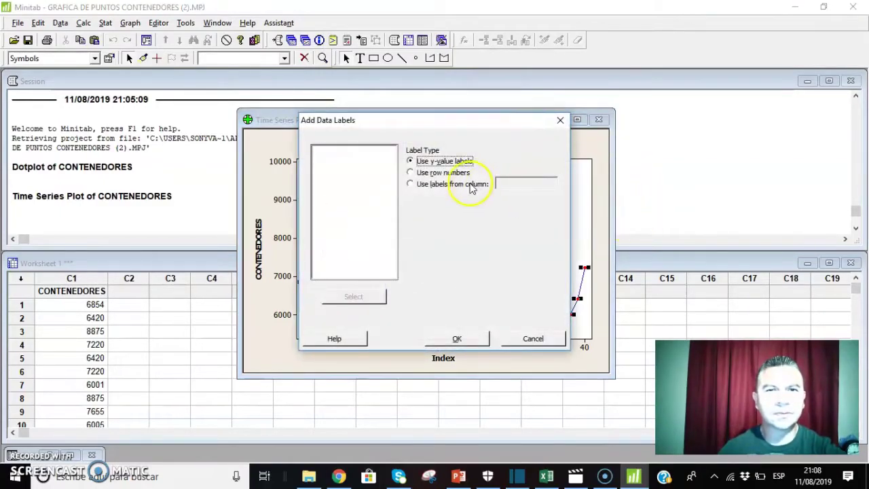
pyautogui.click(452, 336)
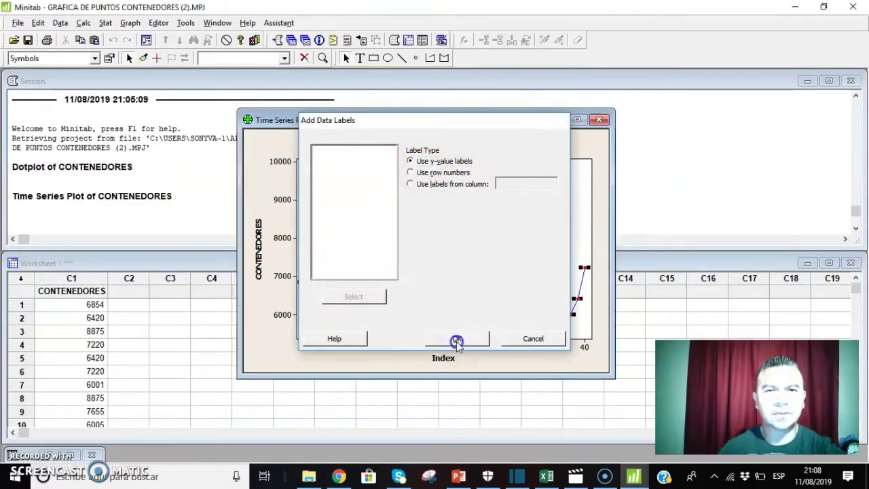
pyautogui.click(573, 217)
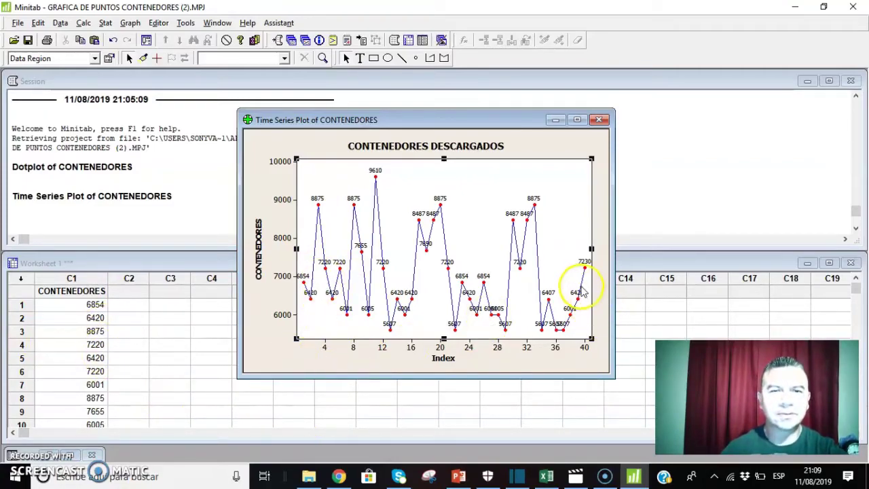
pyautogui.click(599, 121)
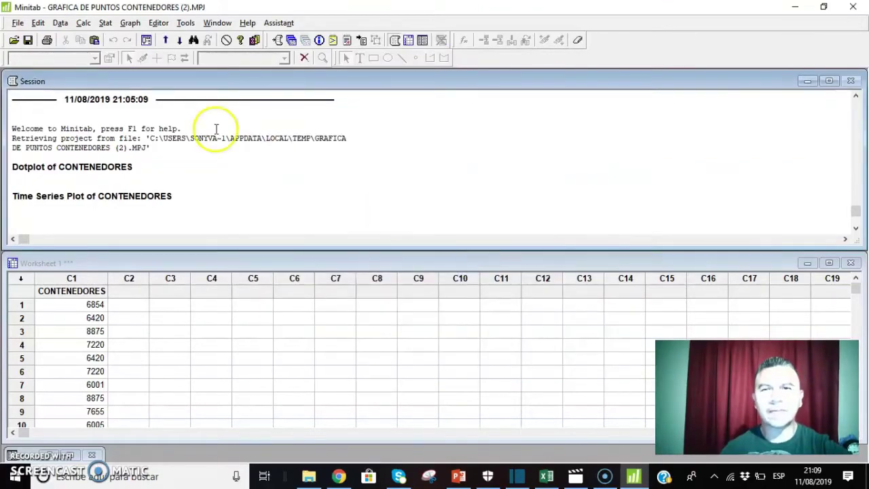
pyautogui.click(129, 23)
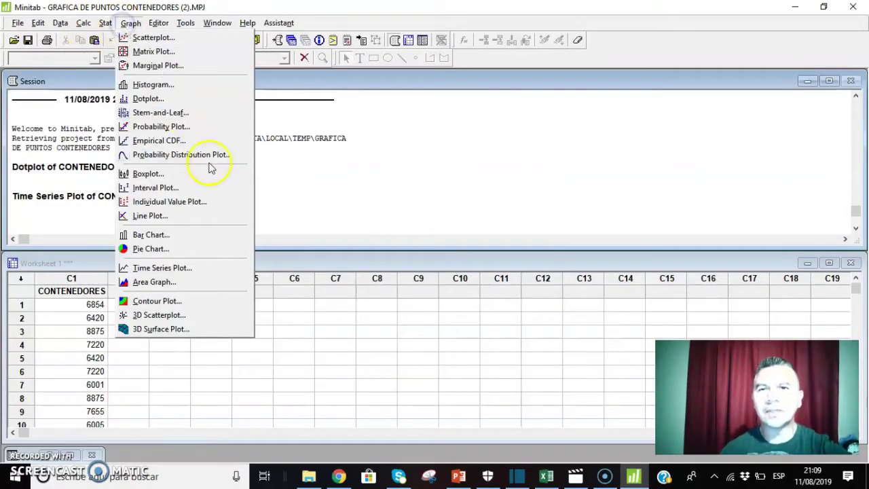
pyautogui.click(173, 85)
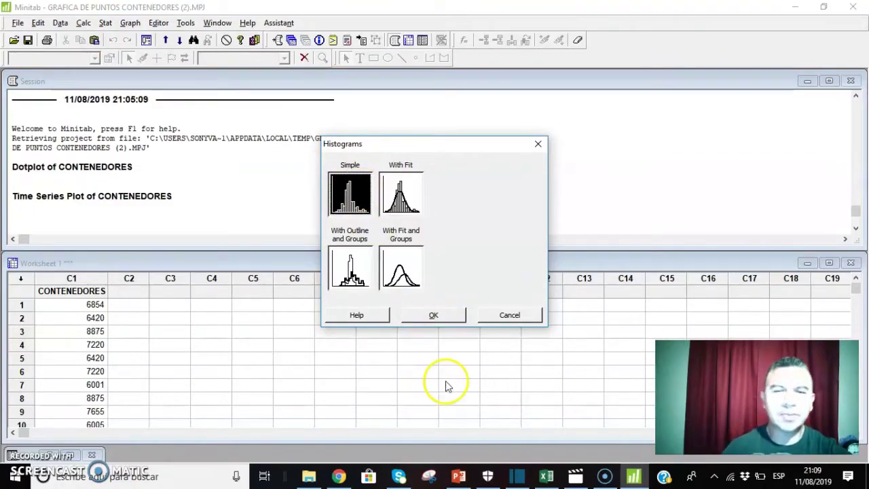
pyautogui.click(450, 316)
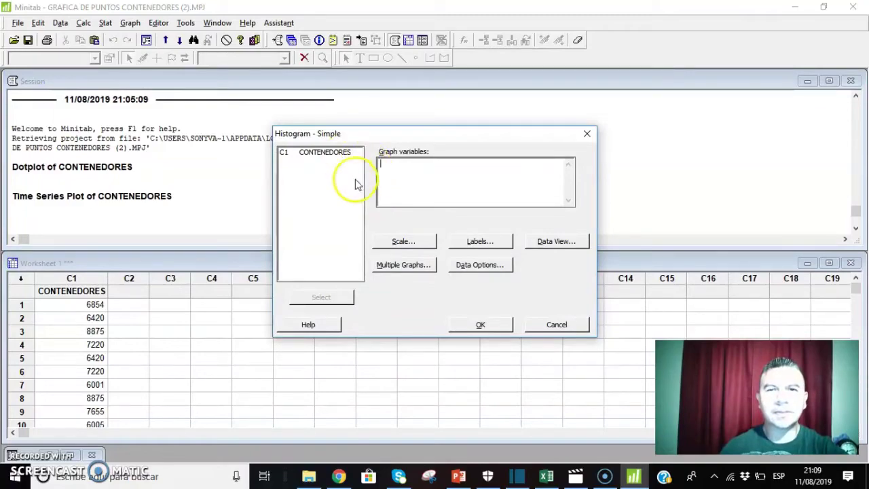
pyautogui.doubleClick(336, 152)
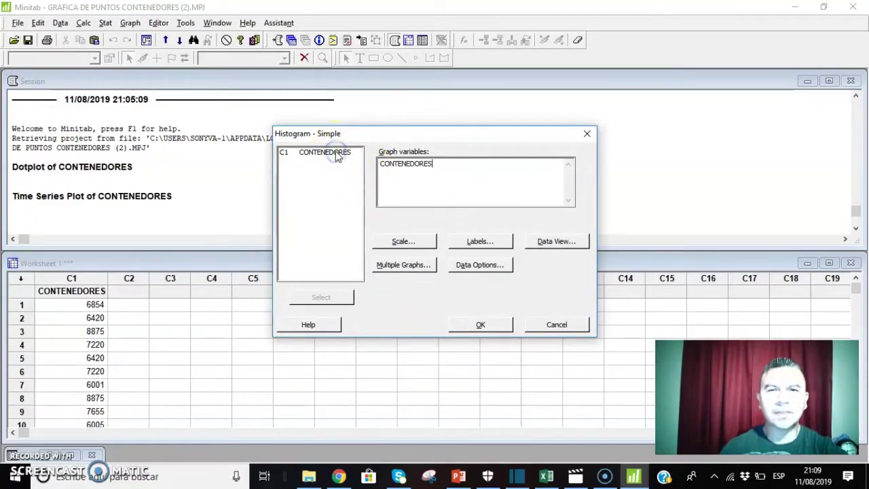
pyautogui.click(402, 242)
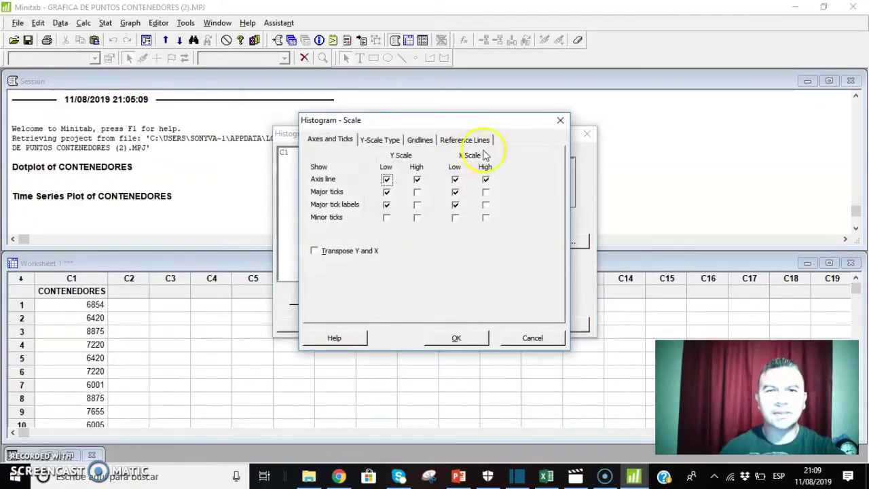
pyautogui.click(392, 139)
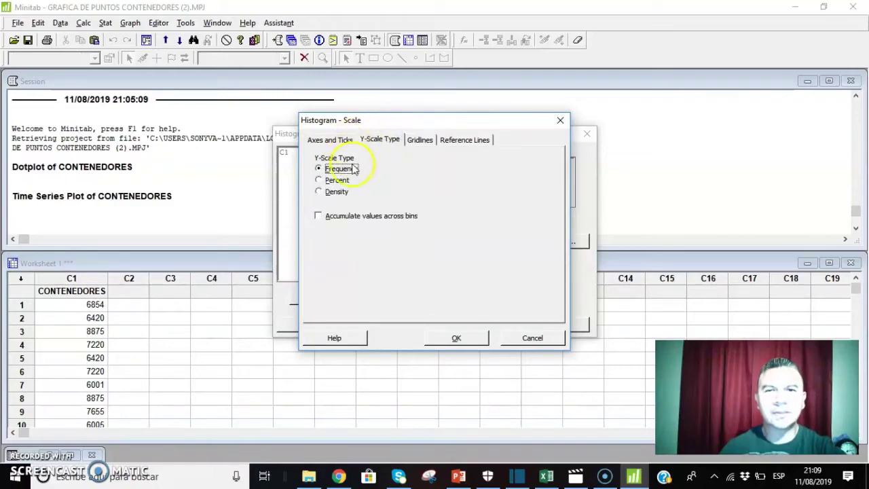
pyautogui.click(319, 181)
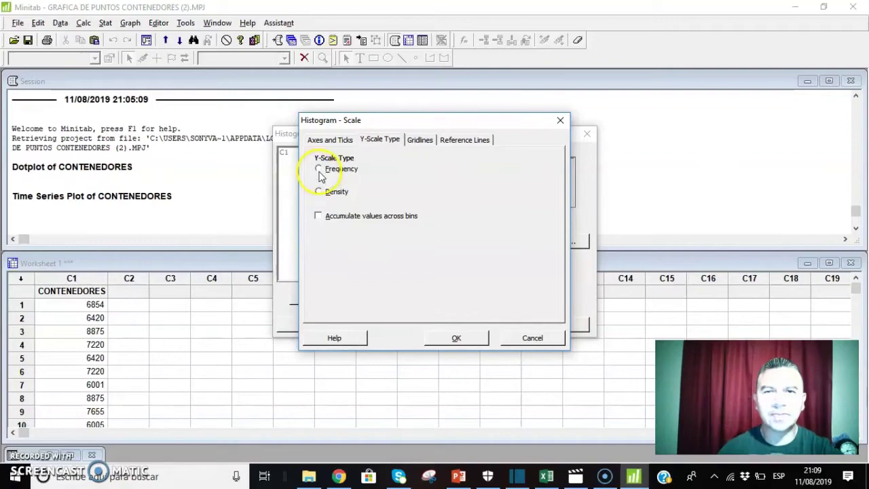
pyautogui.click(320, 170)
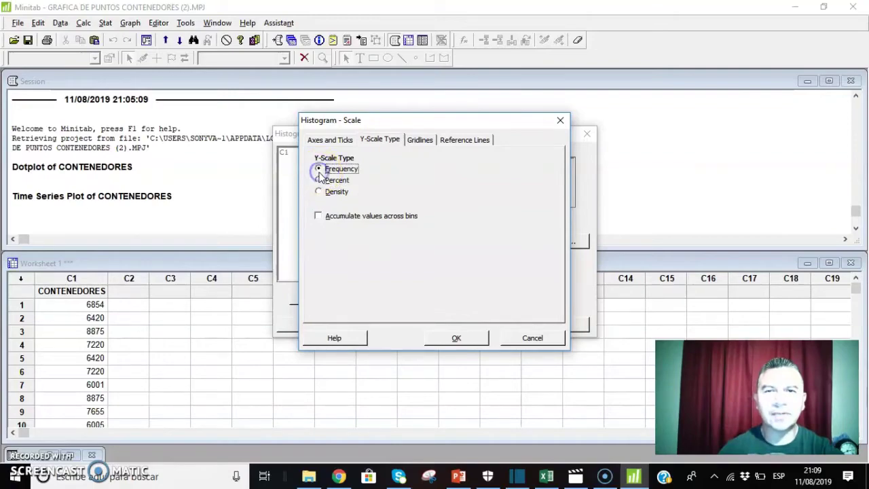
pyautogui.click(457, 338)
pyautogui.click(476, 239)
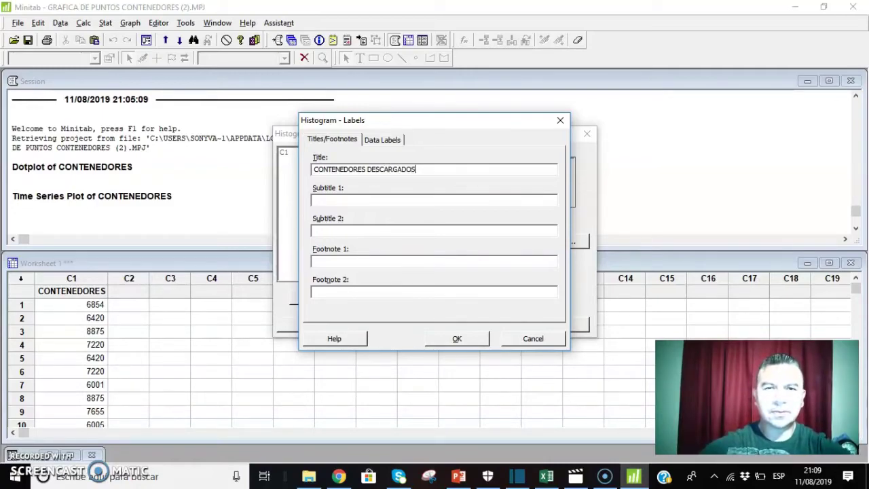
pyautogui.click(443, 337)
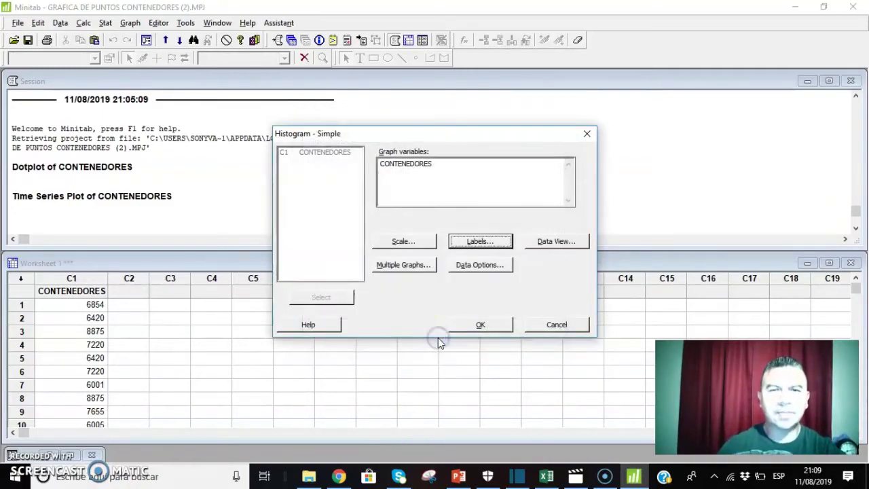
pyautogui.click(406, 266)
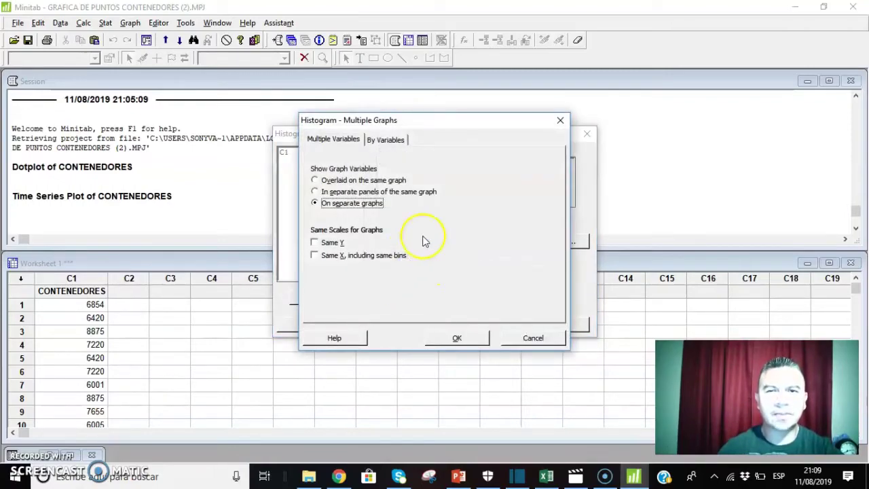
pyautogui.click(402, 138)
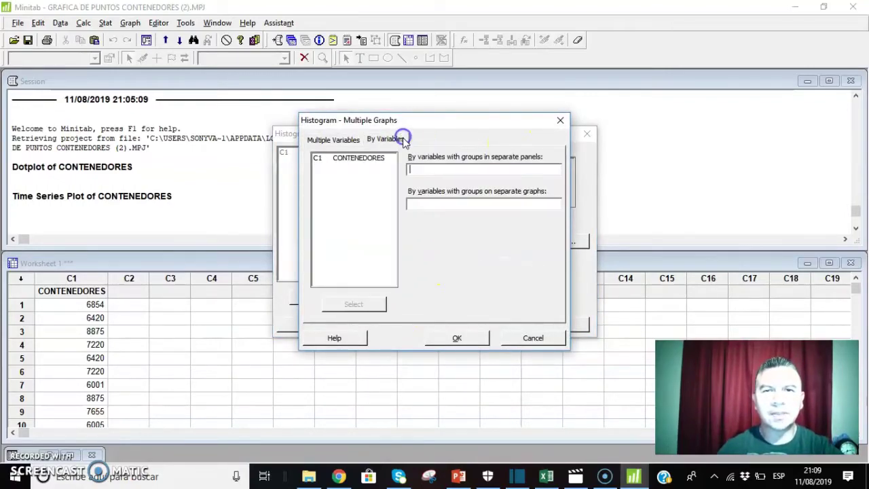
pyautogui.click(560, 121)
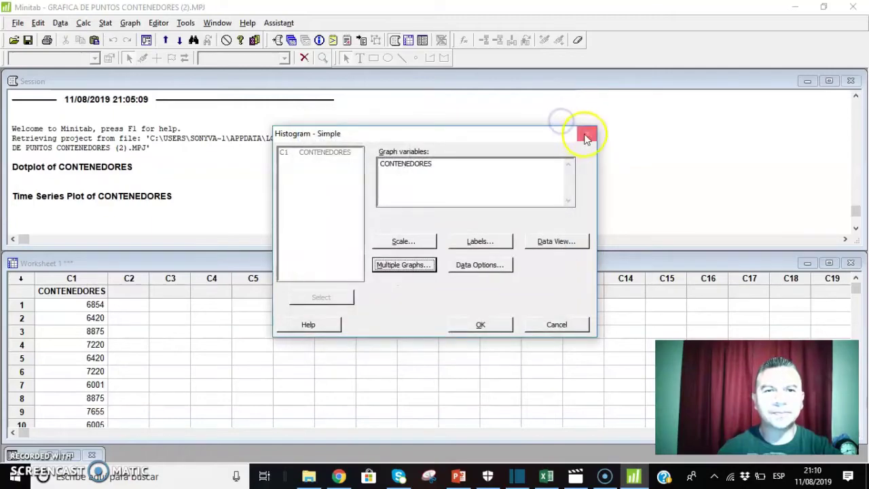
pyautogui.click(586, 133)
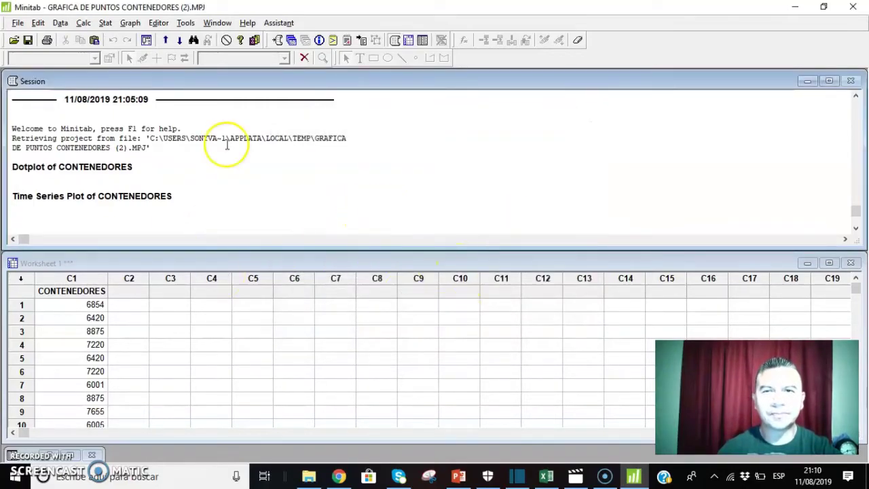
# Step: Start a simple histogram with CONTENEDORES as the graph variable
pyautogui.click(129, 23)
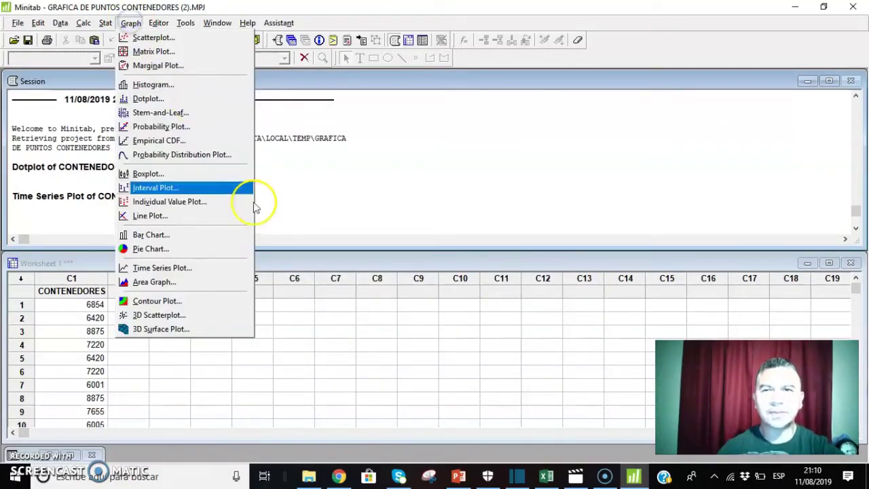
pyautogui.click(173, 86)
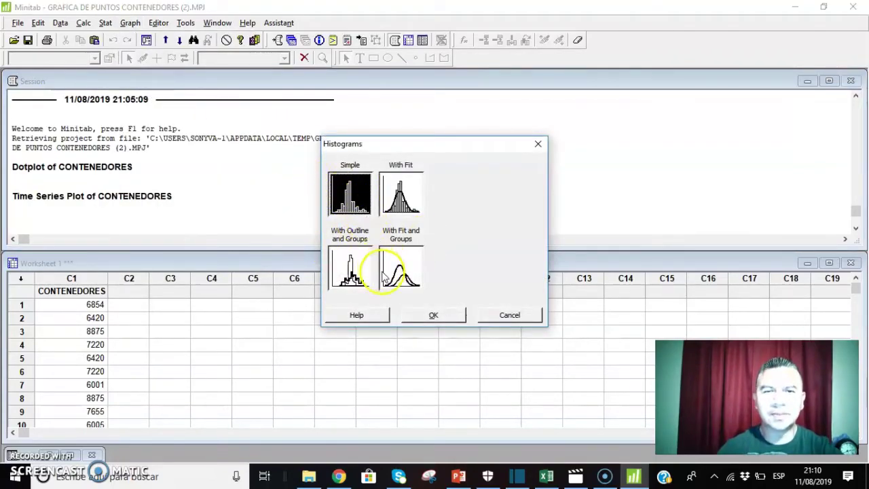
pyautogui.click(430, 318)
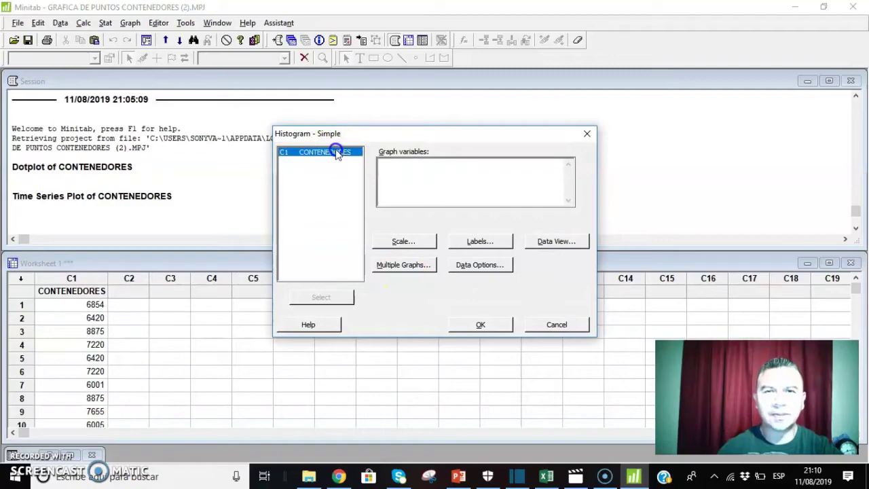
pyautogui.doubleClick(336, 152)
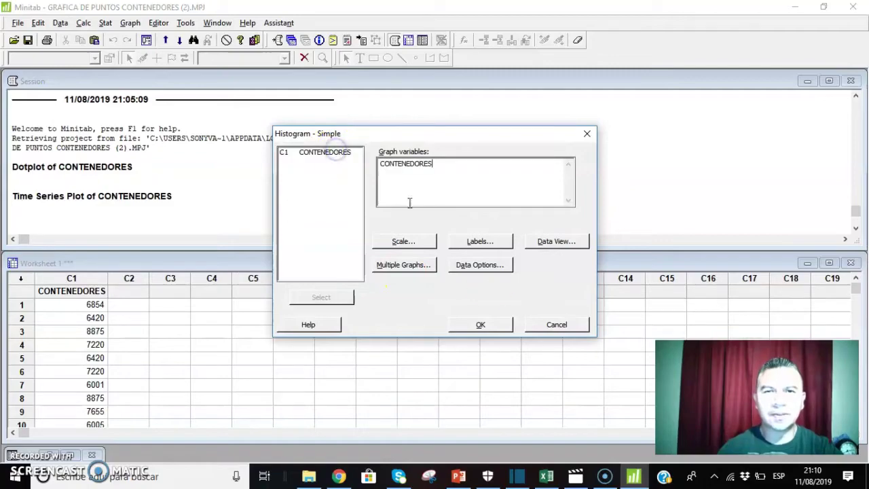
# Step: Generate the histogram with the title "CONTENEDORES DESCRGADOS" and move its window clear of the session text
pyautogui.click(492, 246)
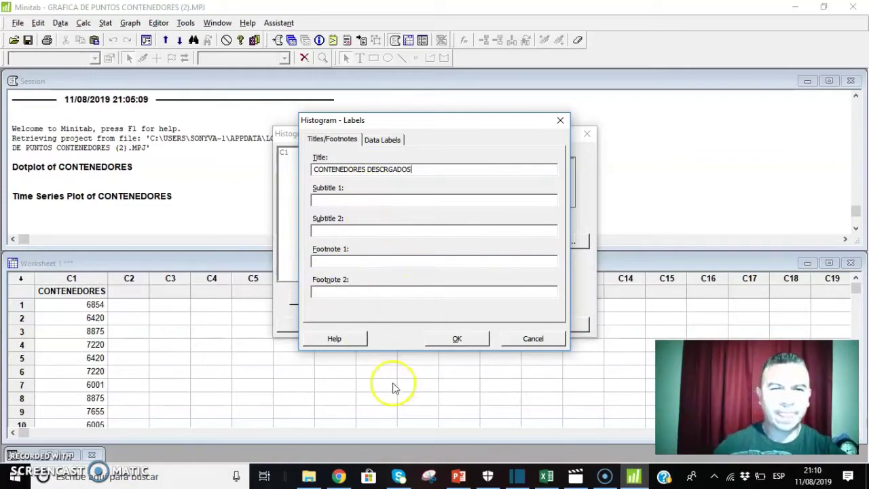
pyautogui.click(454, 344)
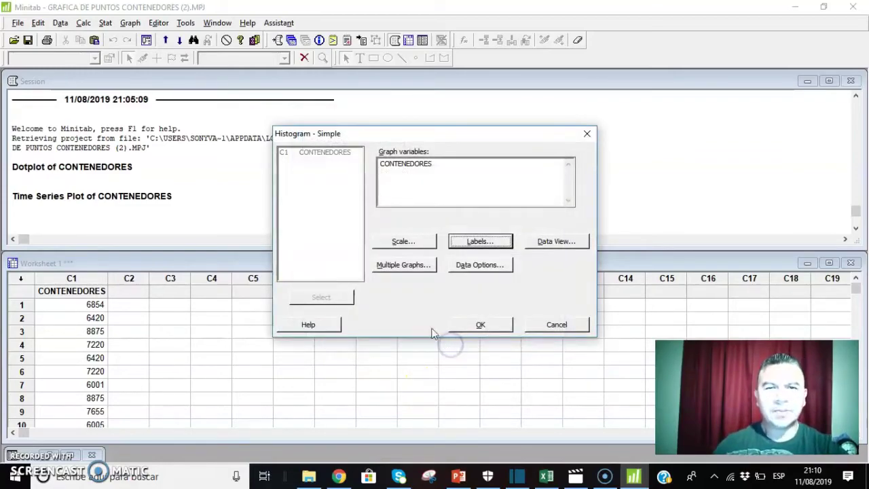
pyautogui.click(468, 329)
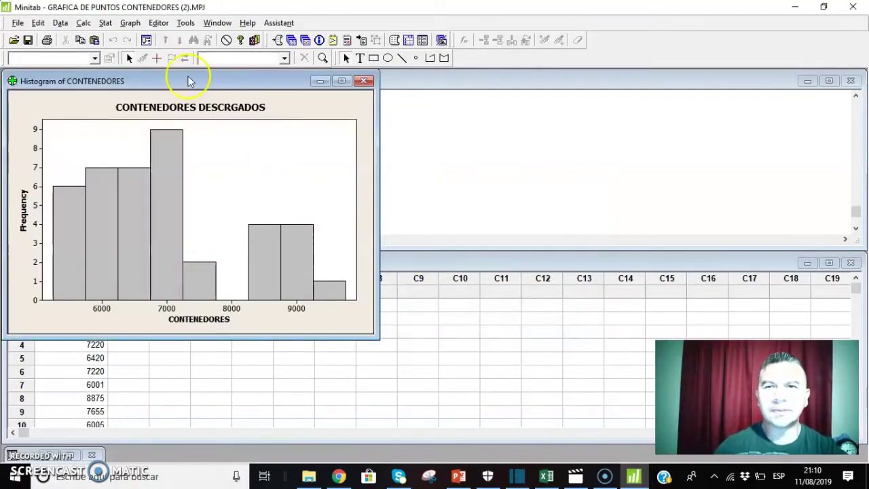
pyautogui.moveTo(190, 80); pyautogui.dragTo(482, 131)
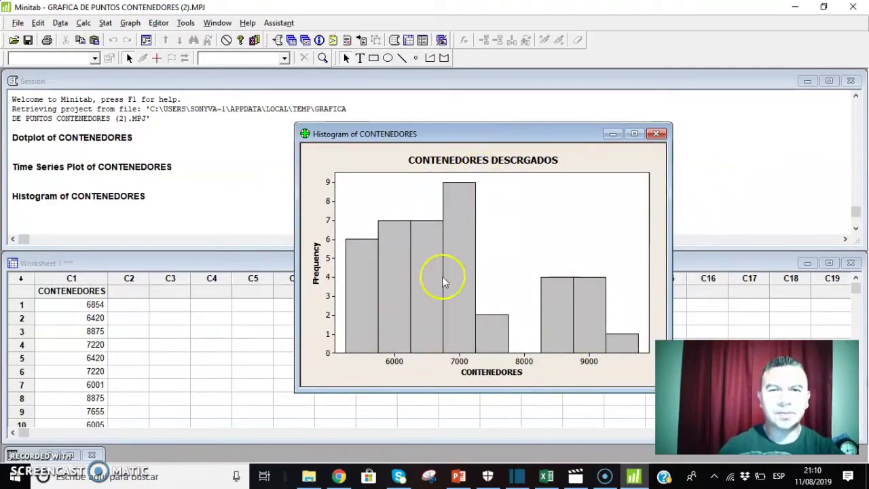
# Step: Add y-value data labels to the bars of the CONTENEDORES histogram, and close the graph without saving it separately
pyautogui.rightClick(381, 301)
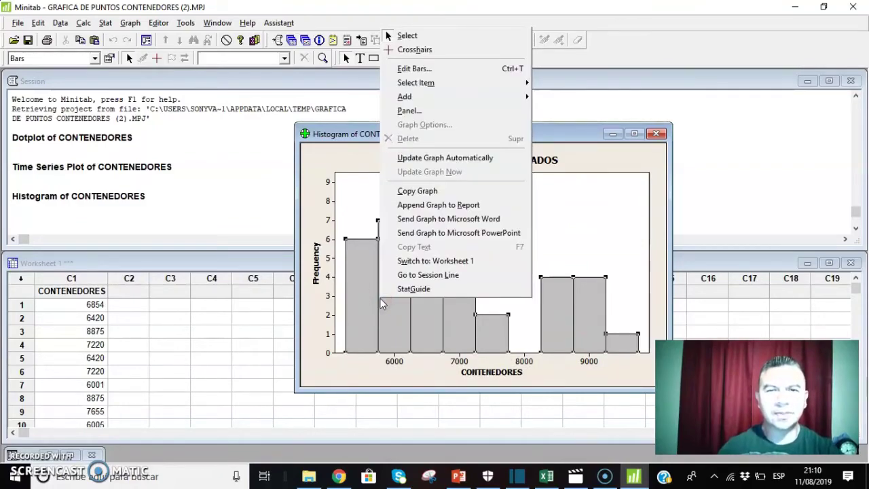
pyautogui.rightClick(380, 298)
pyautogui.moveTo(417, 95)
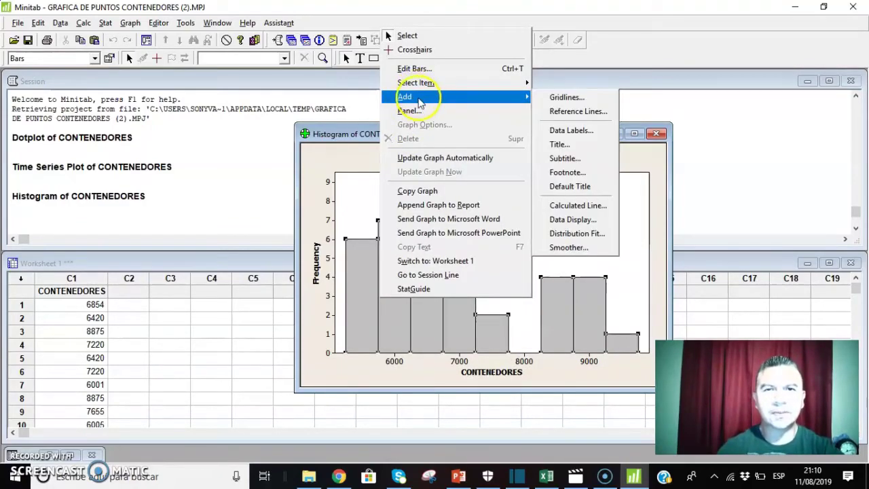
pyautogui.click(582, 136)
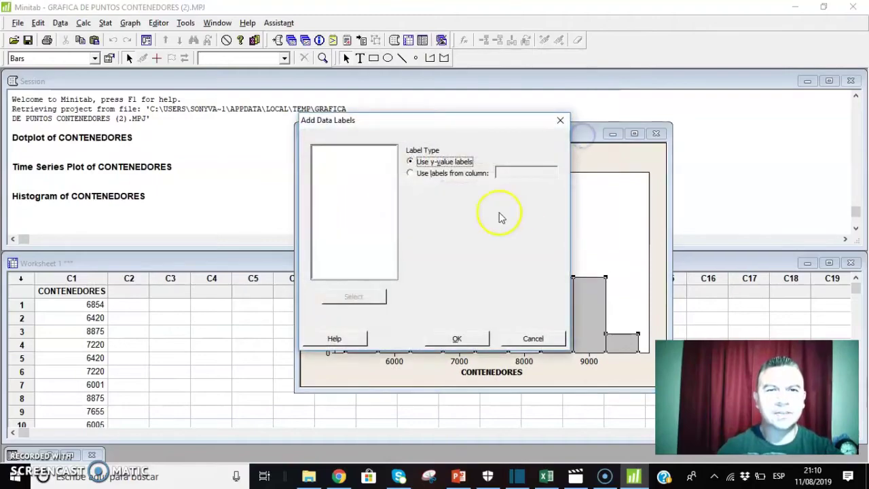
pyautogui.click(459, 338)
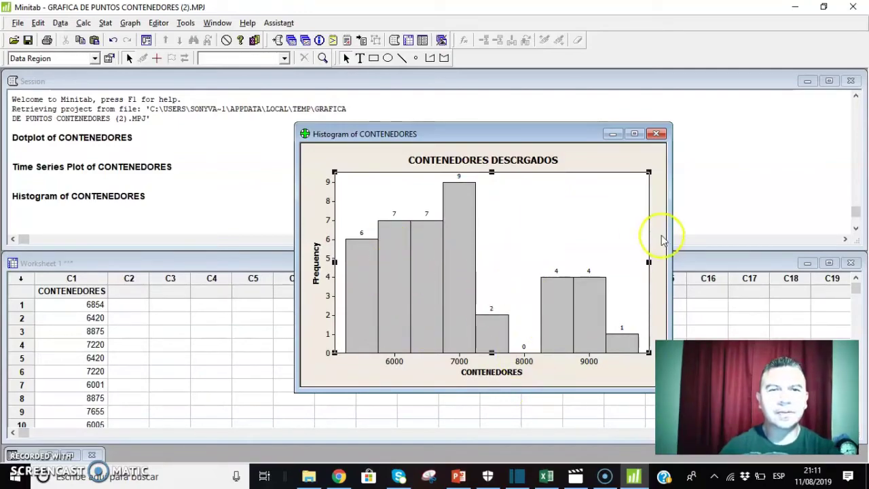
pyautogui.click(657, 135)
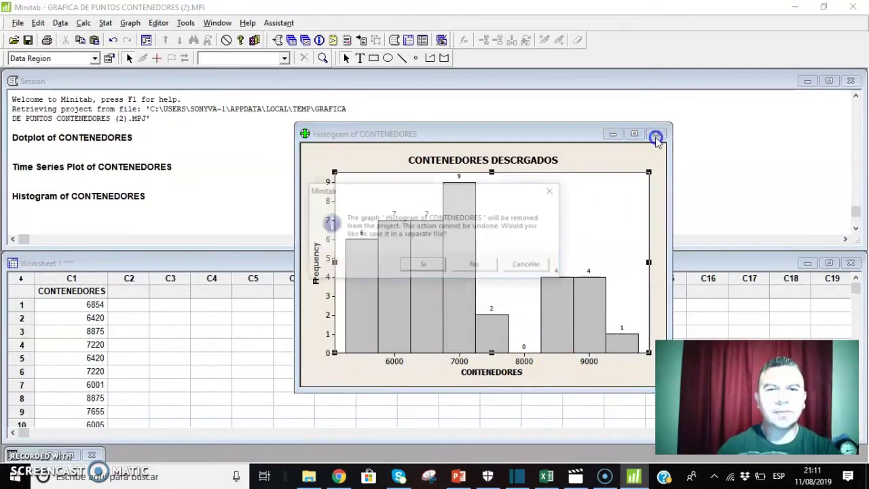
pyautogui.click(477, 265)
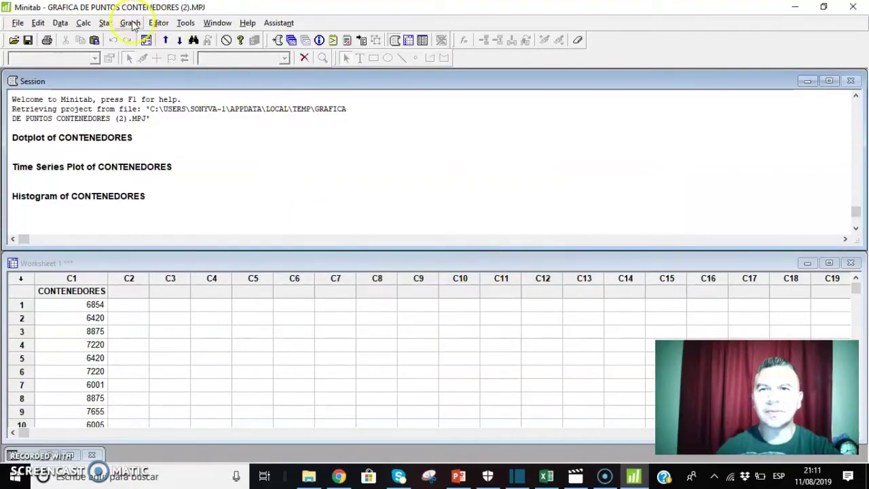
pyautogui.click(132, 23)
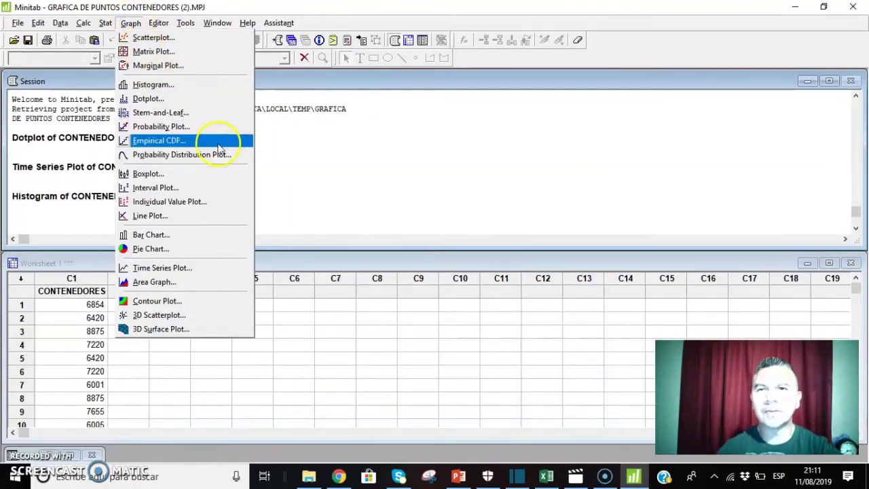
pyautogui.click(152, 87)
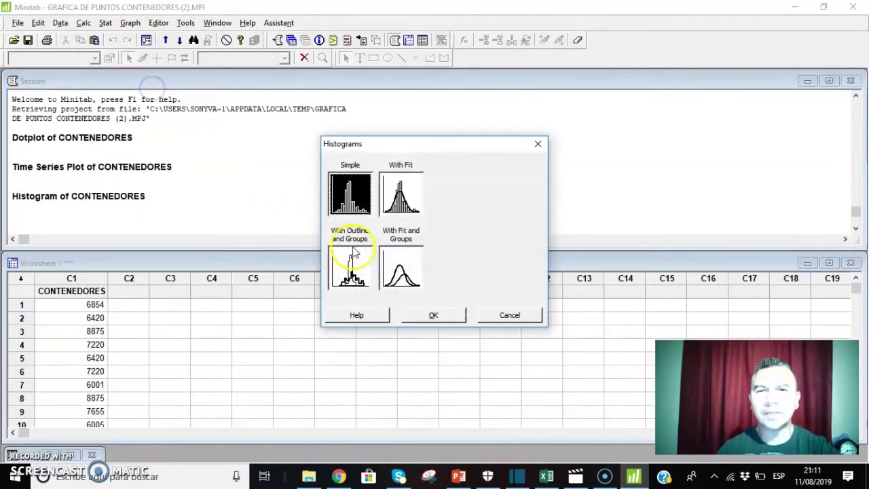
pyautogui.click(435, 315)
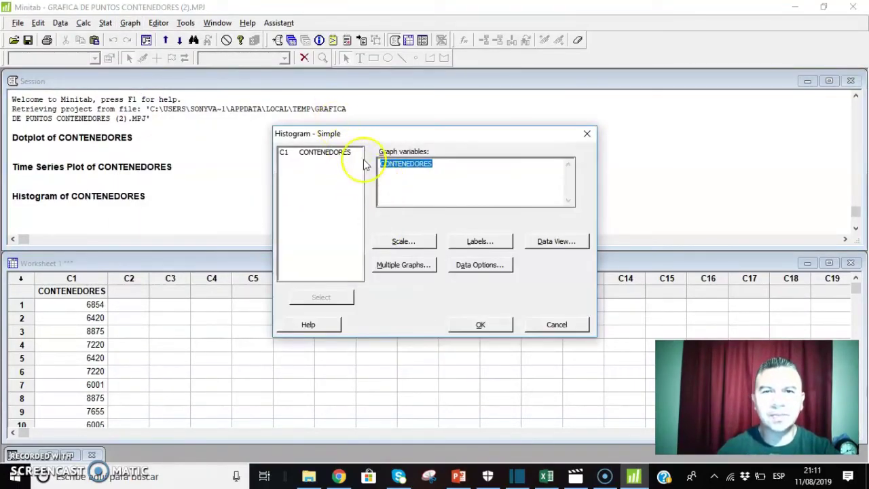
pyautogui.click(401, 262)
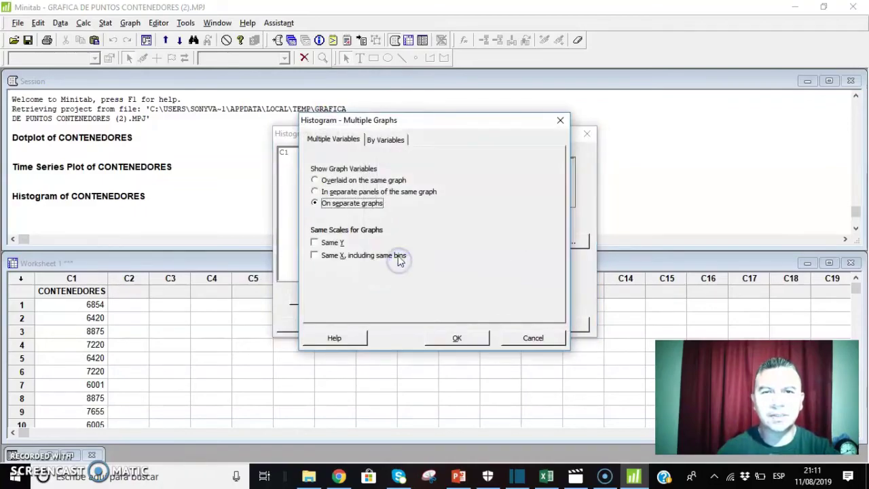
pyautogui.click(385, 142)
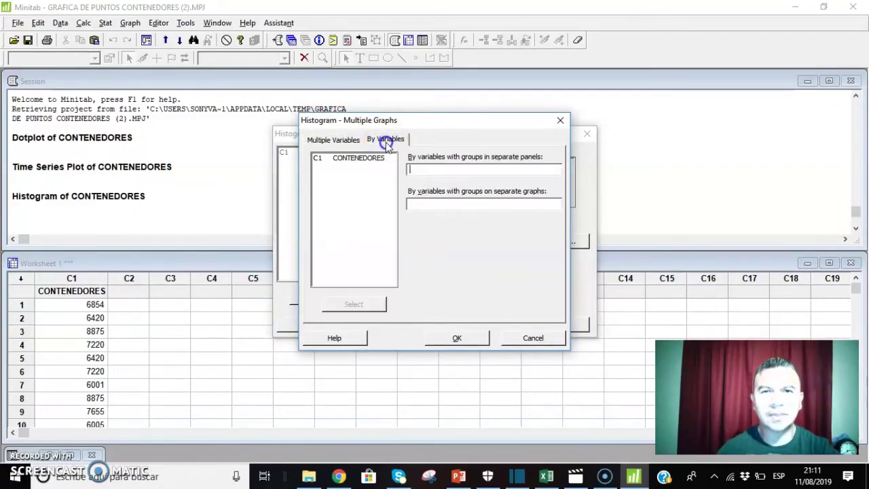
pyautogui.click(558, 121)
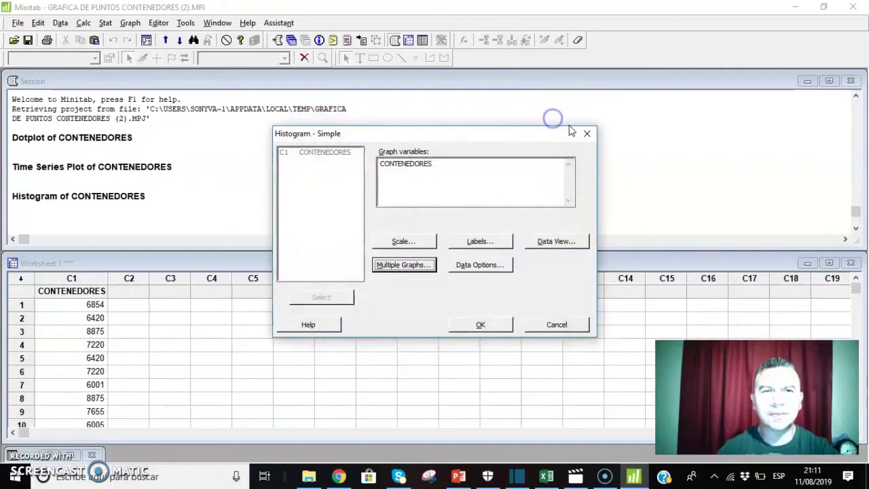
pyautogui.click(582, 133)
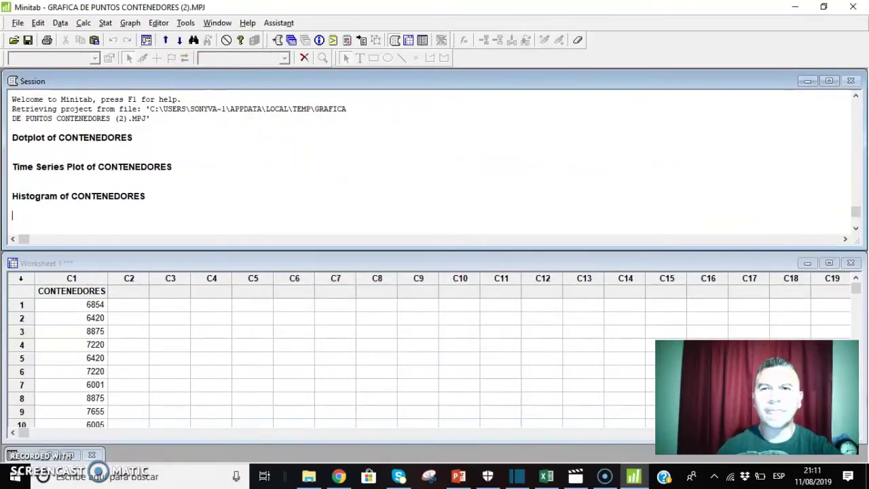
# Step: Start another simple histogram of CONTENEDORES and set its Y-scale type to Percent
pyautogui.click(129, 23)
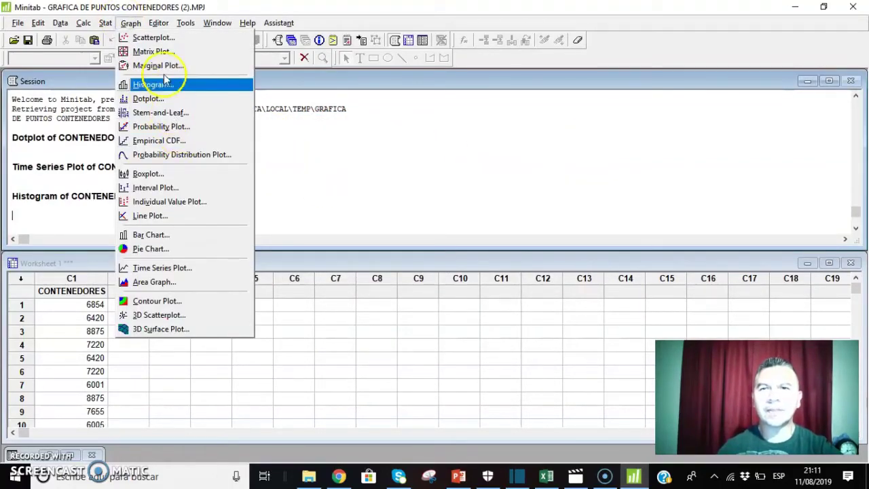
pyautogui.click(168, 91)
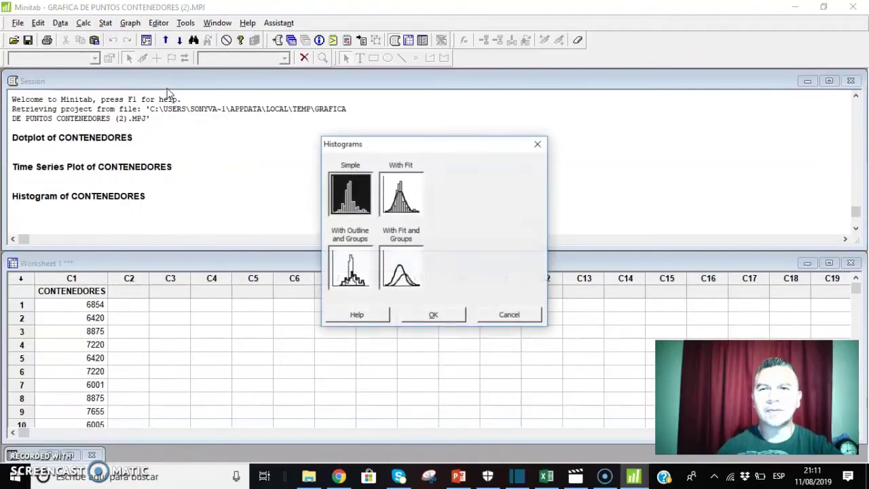
pyautogui.click(432, 315)
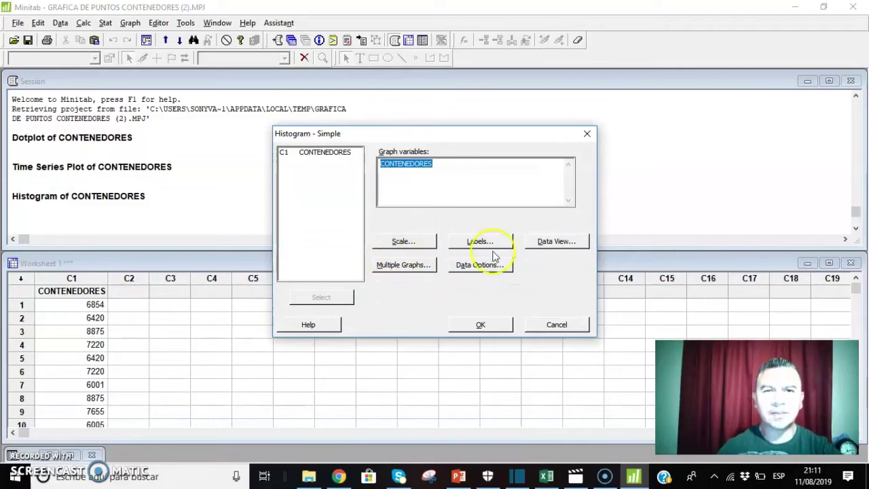
pyautogui.click(414, 237)
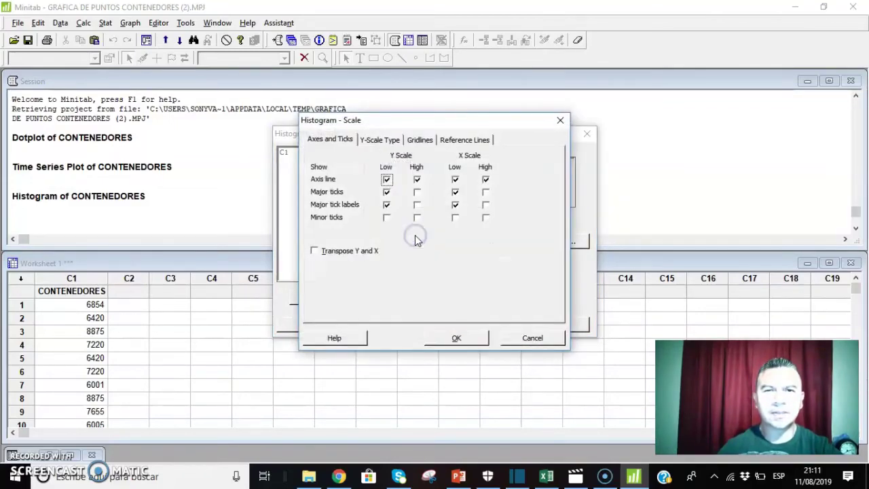
pyautogui.click(380, 140)
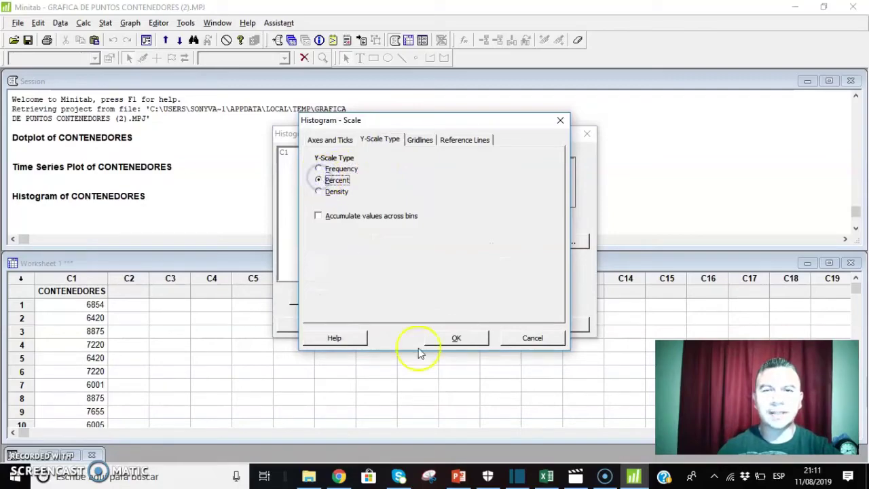
pyautogui.click(456, 343)
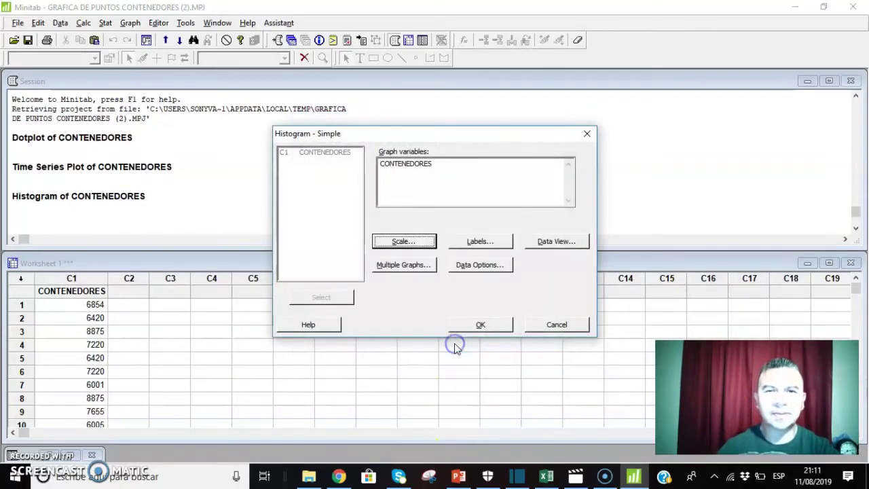
# Step: Open the title and footnote labels of the percent histogram
pyautogui.click(479, 245)
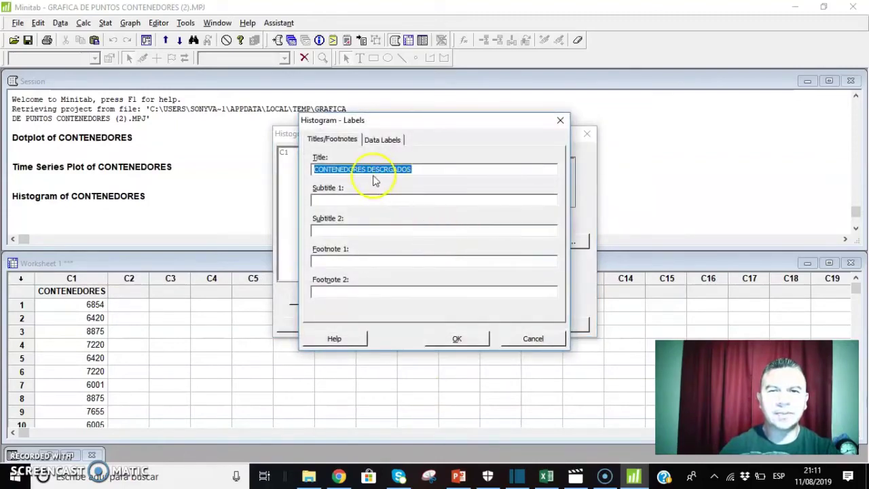